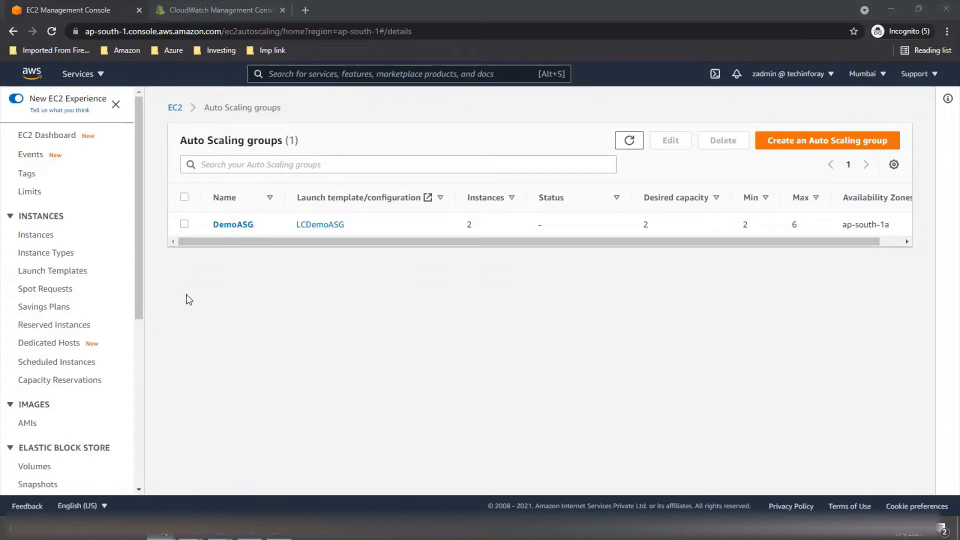
Switch to Gmail and read the Auto Scaling termination notifications for group DemoASG, examining each cause and capacity change.
key(alt+Tab)
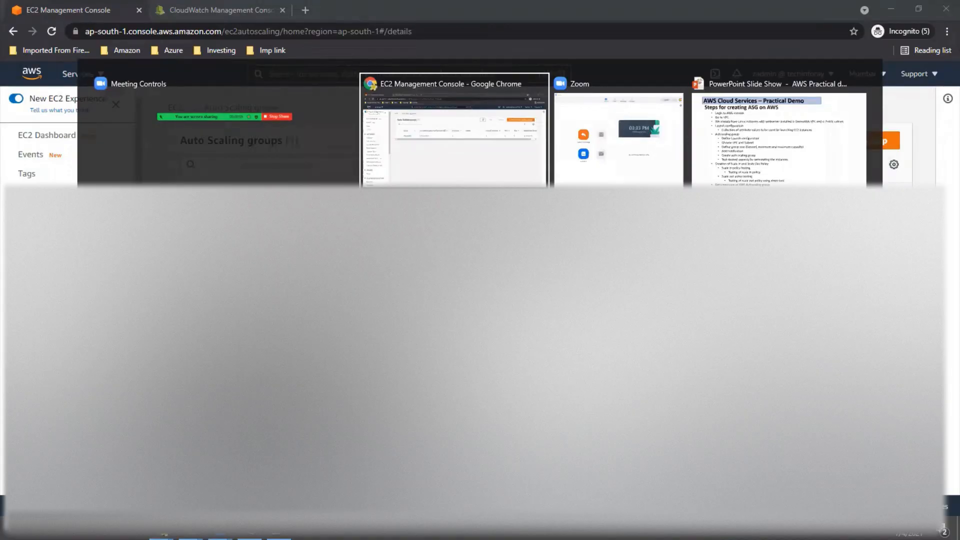
click(340, 265)
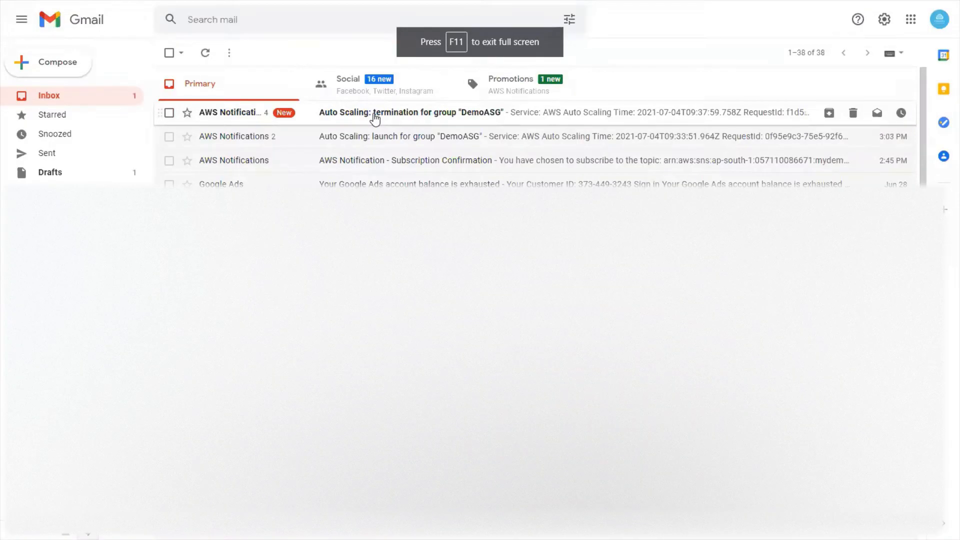
click(375, 118)
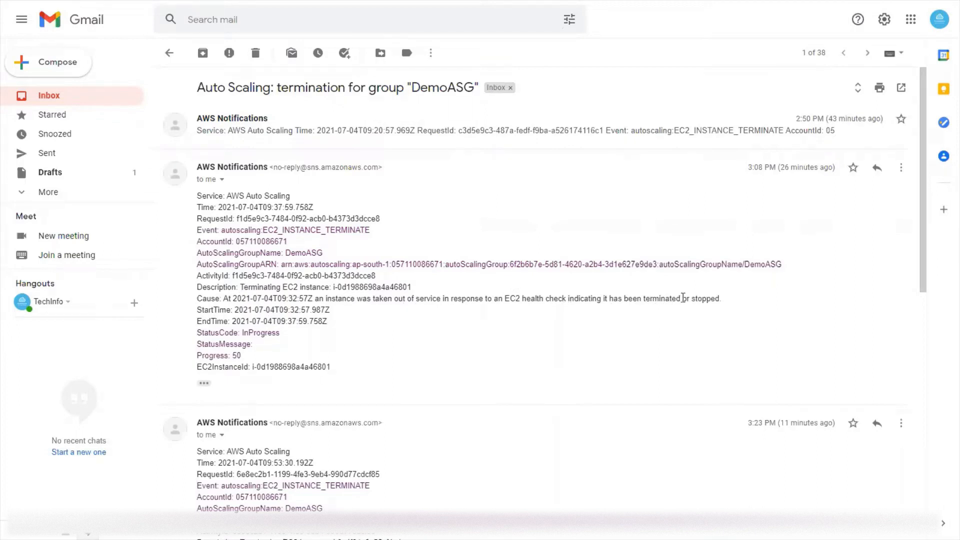
scroll(498, 274, down, 3)
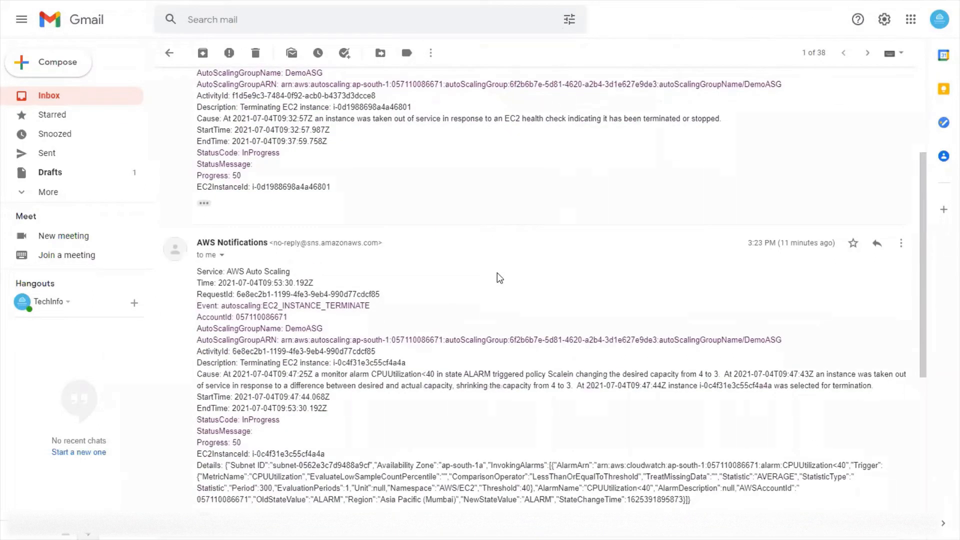
scroll(497, 275, down, 1)
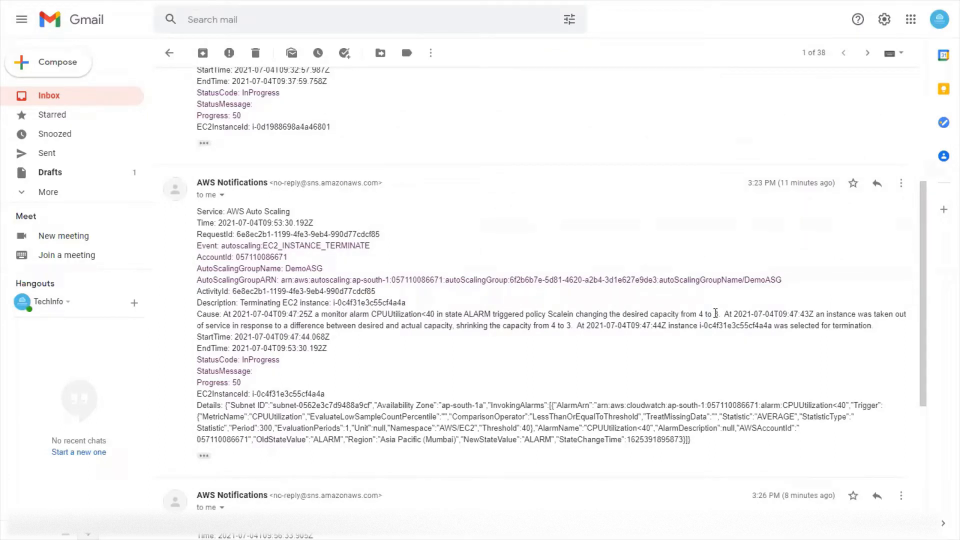
drag(715, 314, 723, 316)
scroll(477, 353, down, 4)
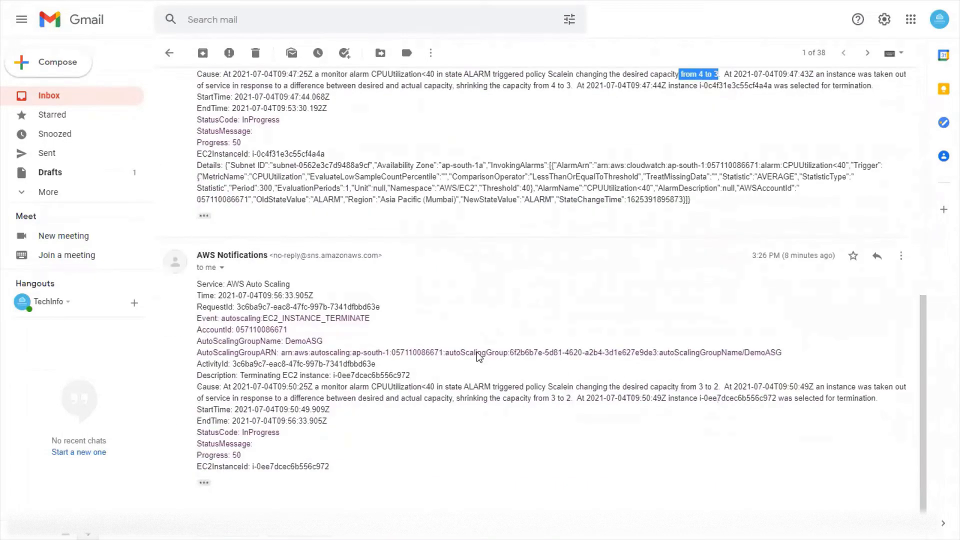
drag(515, 398, 690, 398)
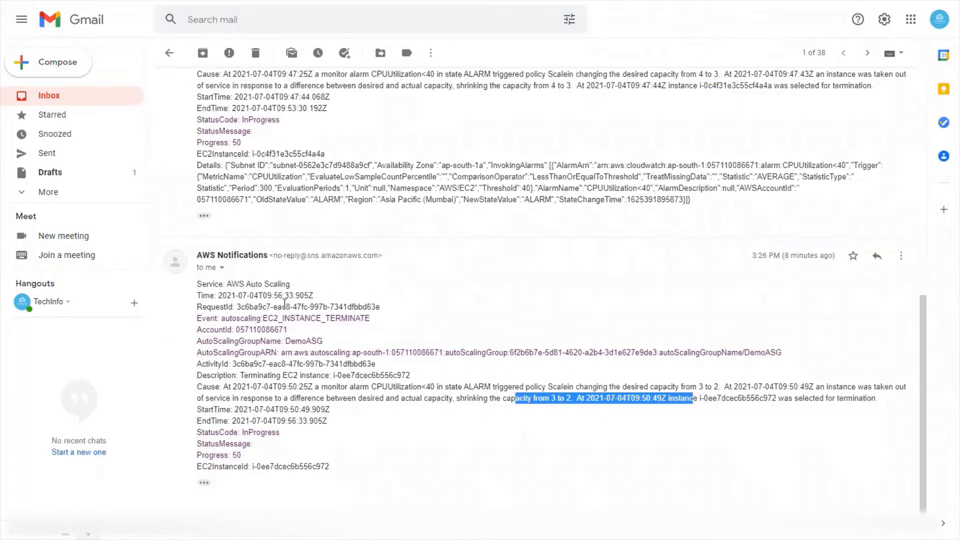
scroll(284, 303, up, 10)
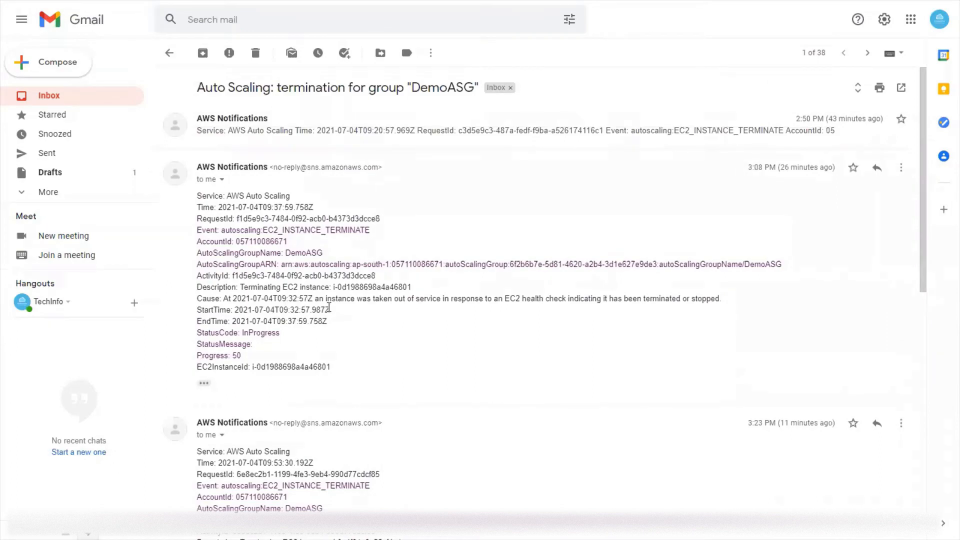
Switch back to the EC2 console in Chrome and display the list of EC2 instances.
key(alt+Tab)
key(alt+Tab)
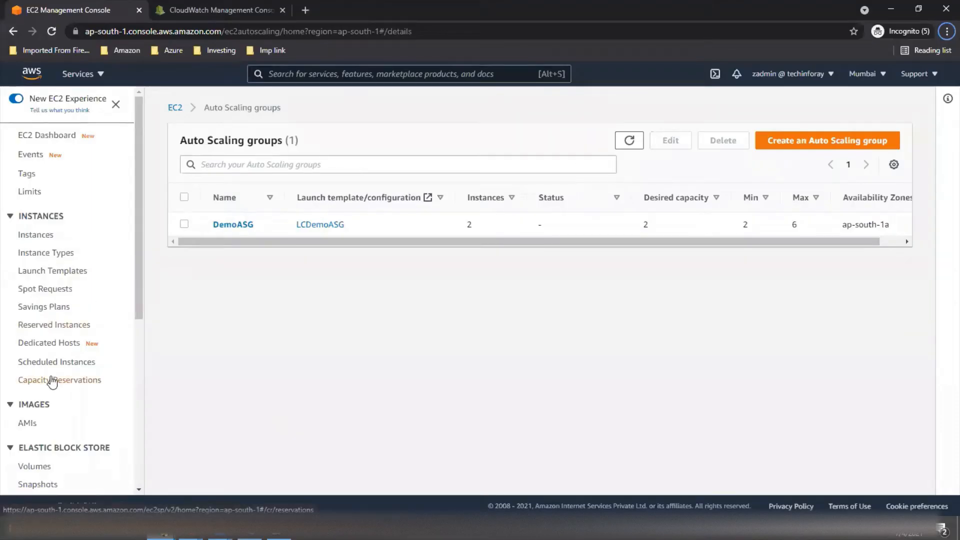
click(51, 237)
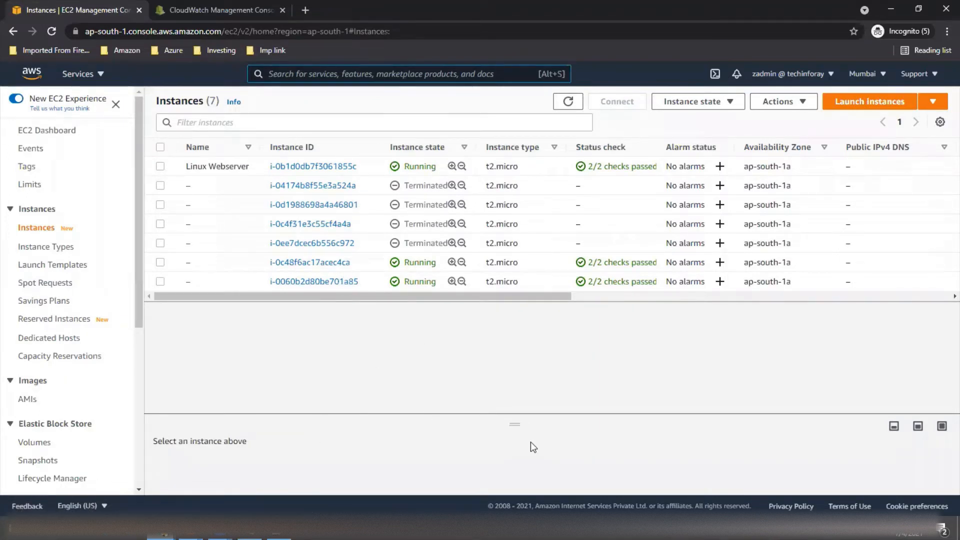
key(ctrl+2)
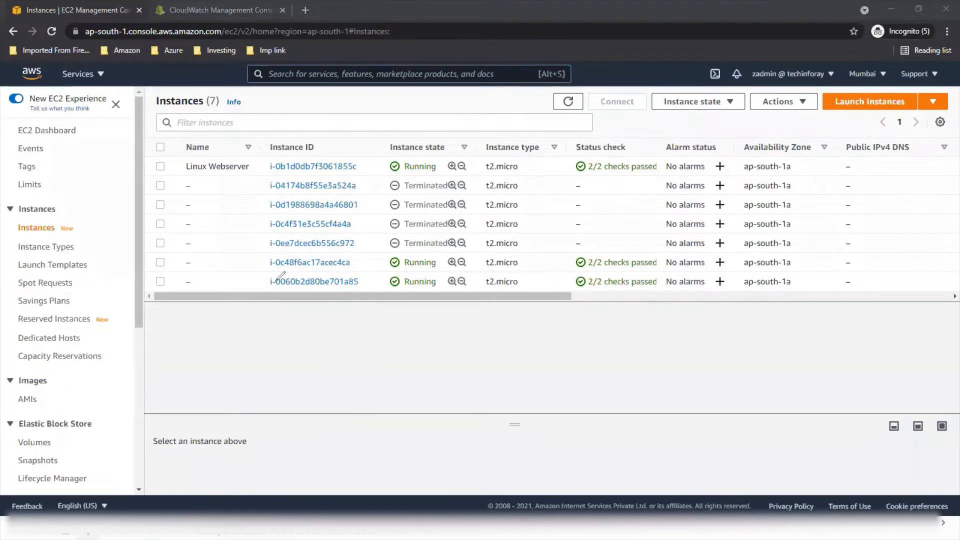
mouse_move(255, 253)
mouse_down()
mouse_move(366, 297)
mouse_move(358, 250)
mouse_move(246, 247)
mouse_up()
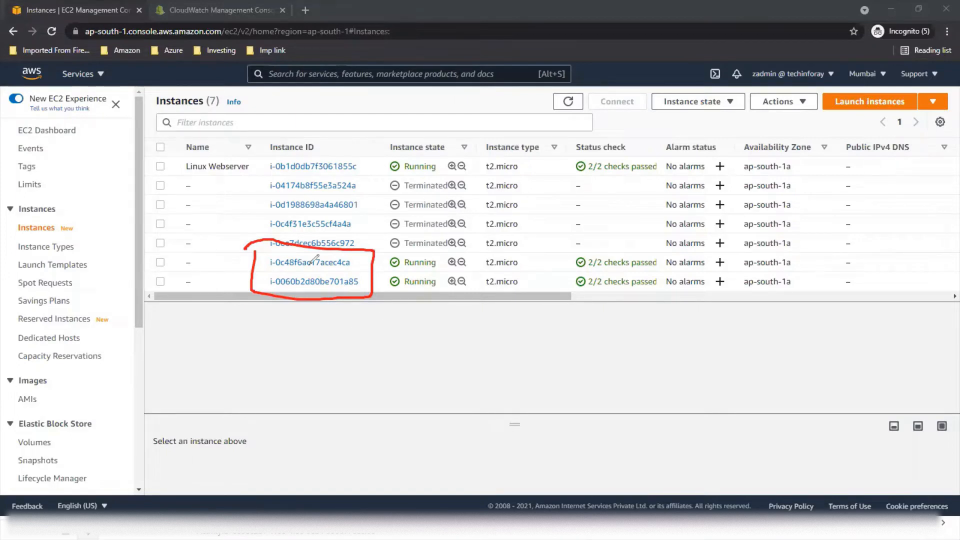
mouse_move(310, 325)
mouse_down()
mouse_move(306, 410)
mouse_move(295, 345)
mouse_move(323, 347)
mouse_up()
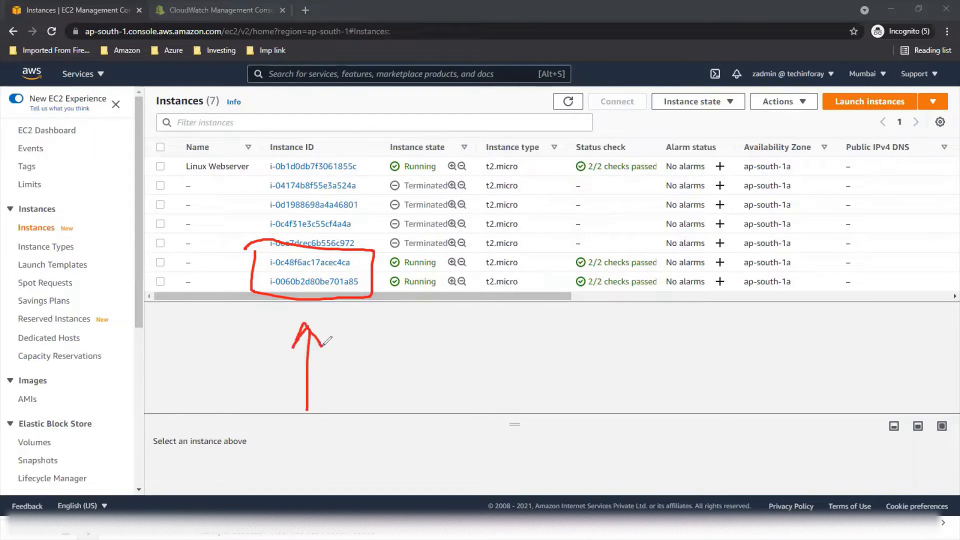
mouse_move(198, 336)
mouse_down()
mouse_move(188, 385)
mouse_move(215, 377)
mouse_move(231, 349)
mouse_move(245, 374)
mouse_move(280, 336)
mouse_move(306, 332)
mouse_up()
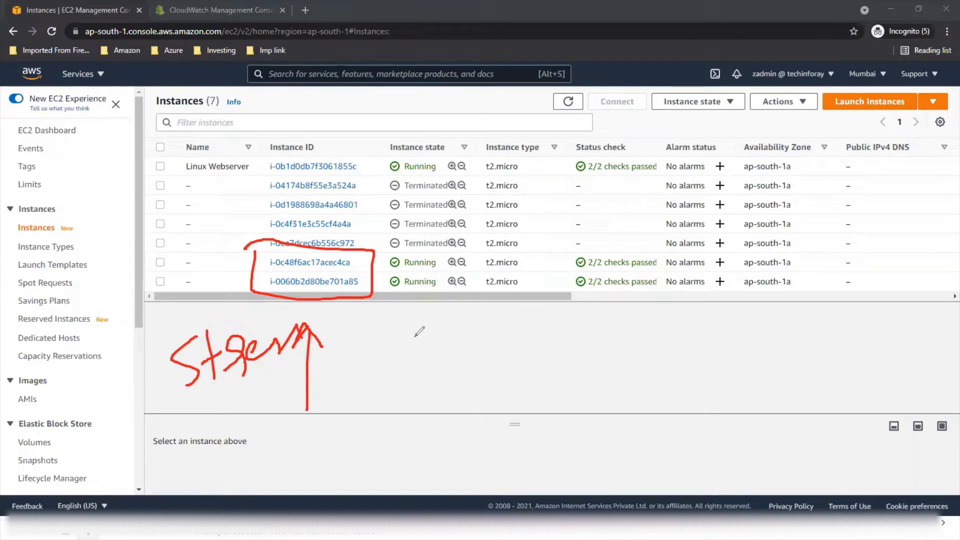
drag(425, 326, 424, 396)
mouse_move(403, 347)
mouse_down()
mouse_move(444, 318)
mouse_move(474, 375)
mouse_move(473, 358)
mouse_move(513, 325)
mouse_up()
mouse_move(468, 375)
mouse_down()
mouse_move(476, 392)
mouse_move(484, 371)
mouse_move(515, 383)
mouse_move(502, 366)
mouse_up()
click(506, 357)
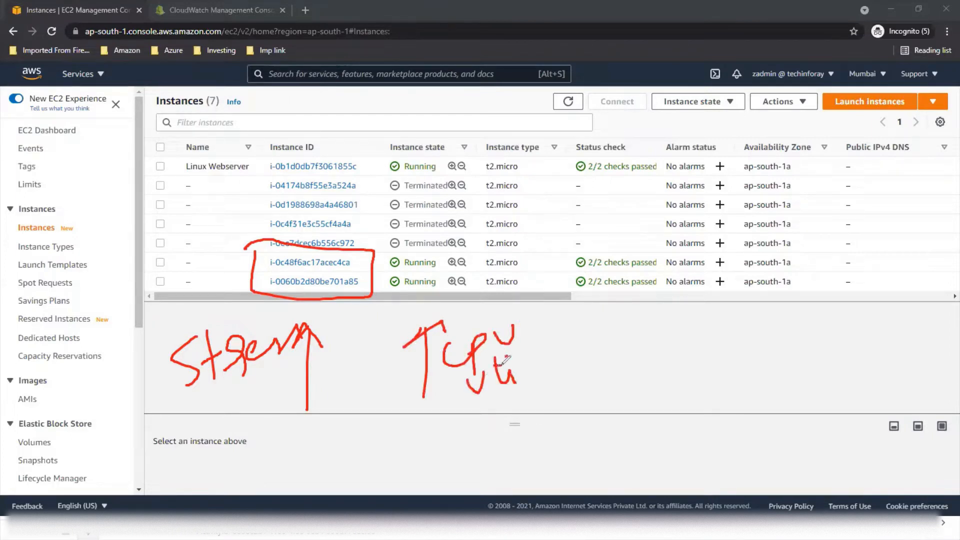
mouse_move(615, 319)
mouse_down()
mouse_move(600, 339)
mouse_move(693, 337)
mouse_up()
mouse_move(620, 357)
mouse_down()
mouse_move(628, 370)
mouse_move(617, 353)
mouse_move(688, 369)
mouse_move(679, 354)
mouse_up()
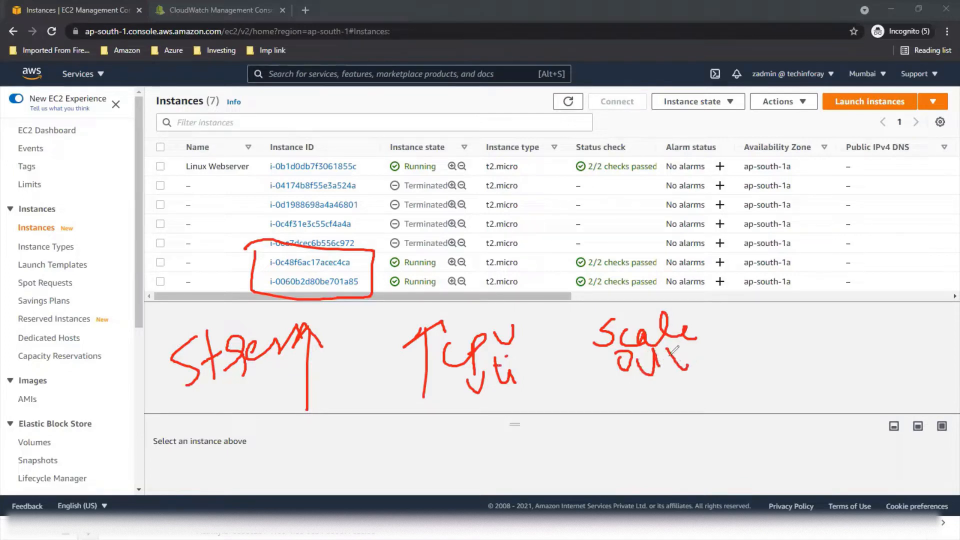
mouse_move(630, 386)
mouse_down()
mouse_move(646, 396)
mouse_move(645, 412)
mouse_move(686, 388)
mouse_move(688, 407)
mouse_move(702, 385)
mouse_up()
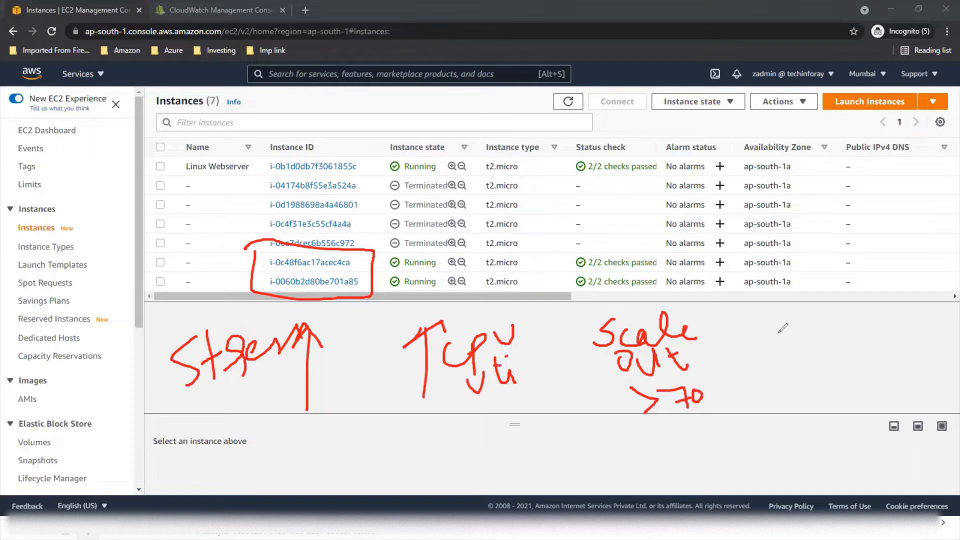
mouse_move(729, 322)
mouse_down()
mouse_move(785, 350)
mouse_move(809, 326)
mouse_move(780, 325)
mouse_up()
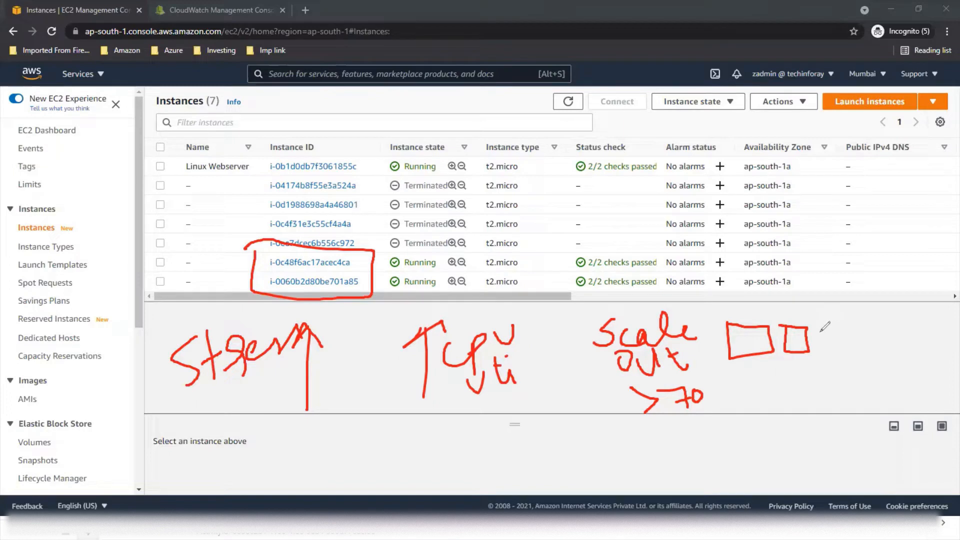
mouse_move(820, 324)
mouse_down()
mouse_move(872, 341)
mouse_move(830, 318)
mouse_up()
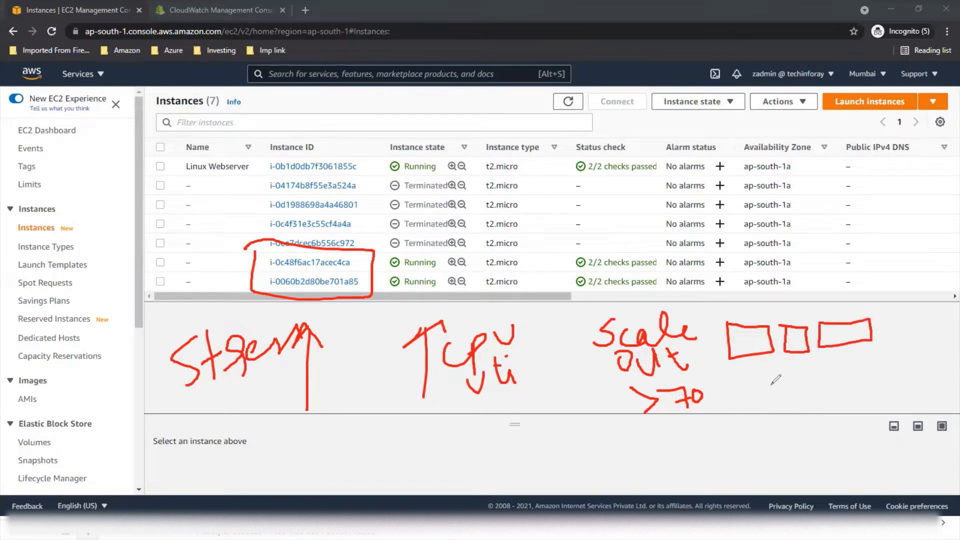
mouse_move(771, 385)
mouse_down()
mouse_move(861, 370)
mouse_move(843, 371)
mouse_move(838, 391)
mouse_up()
mouse_move(889, 317)
mouse_down()
mouse_move(899, 341)
mouse_move(919, 316)
mouse_move(890, 317)
mouse_up()
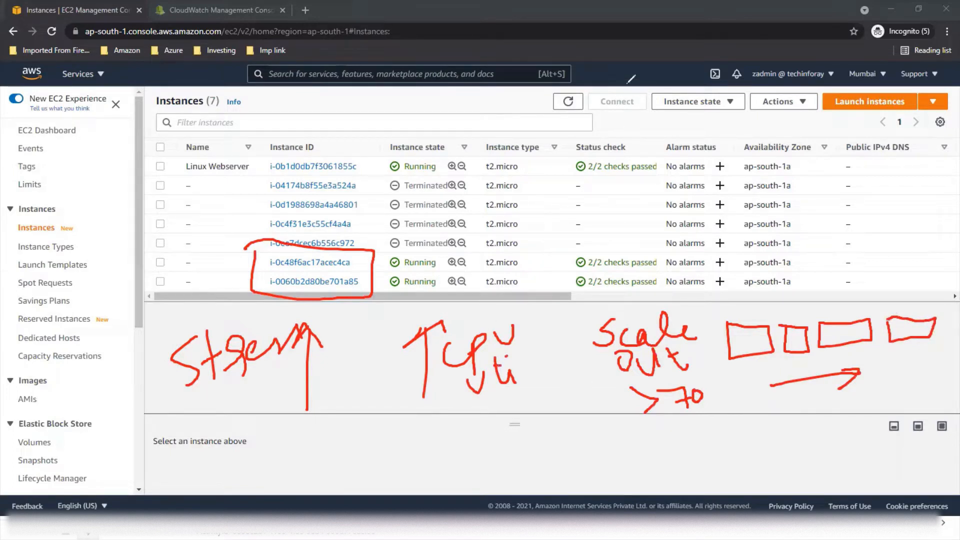
key(e)
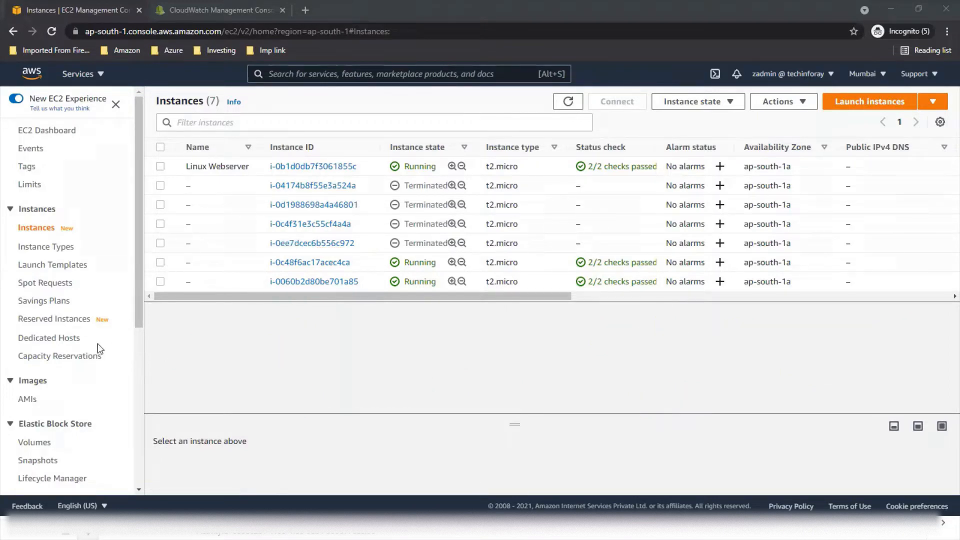
Disassociate the DemoElasticIP address from the Linux Webserver instance in the Elastic IPs section.
scroll(93, 352, down, 1)
scroll(75, 350, down, 2)
click(38, 359)
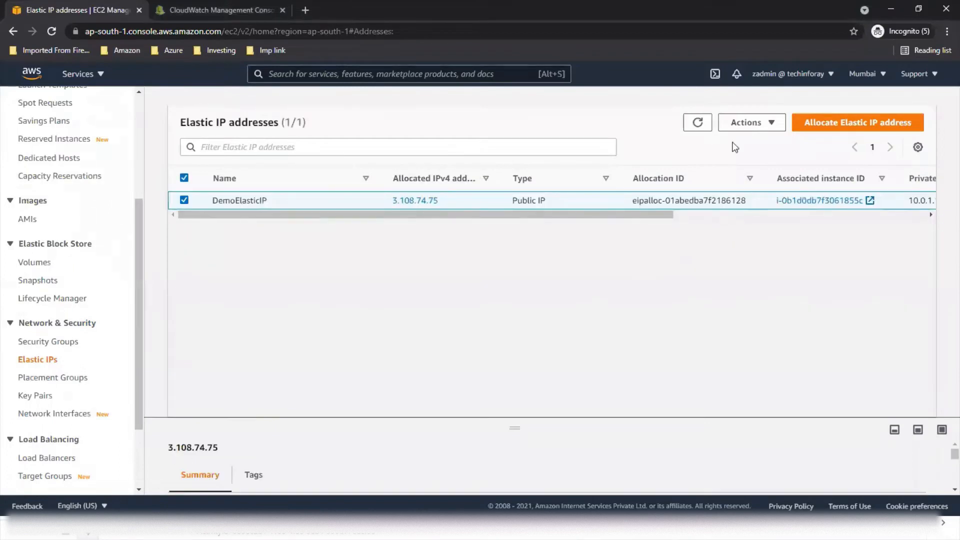
click(772, 123)
click(752, 199)
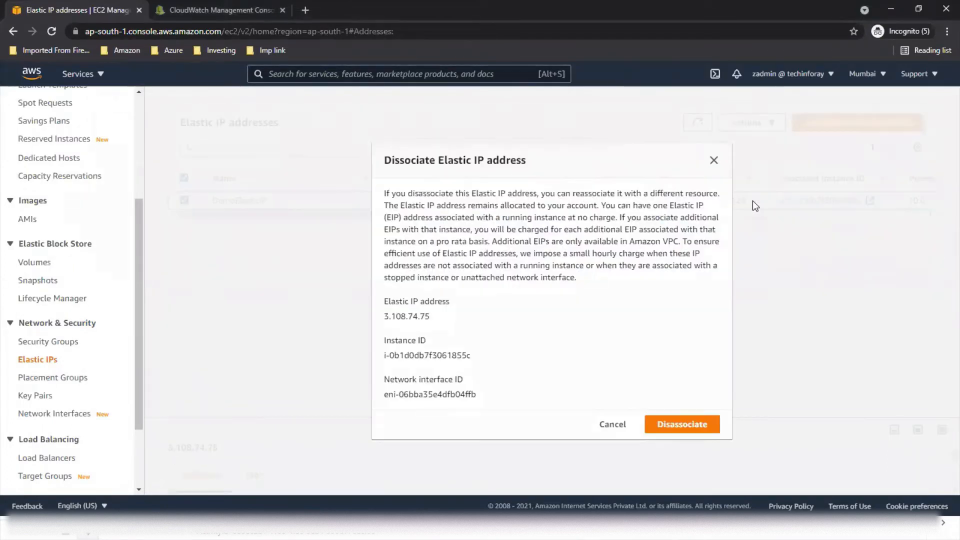
click(688, 423)
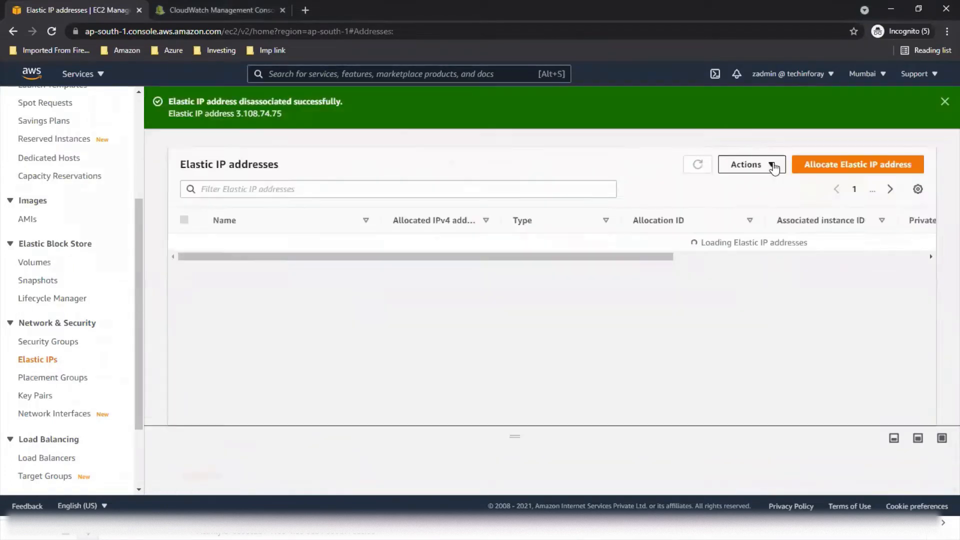
Associate the DemoElasticIP address with the running instance i-0c48f6ac17acec4ca.
click(774, 165)
click(761, 220)
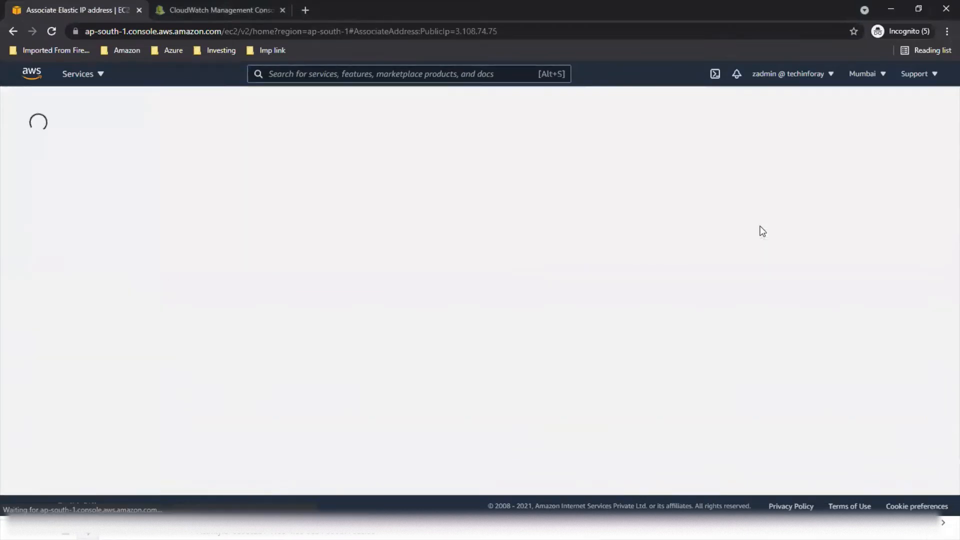
click(155, 357)
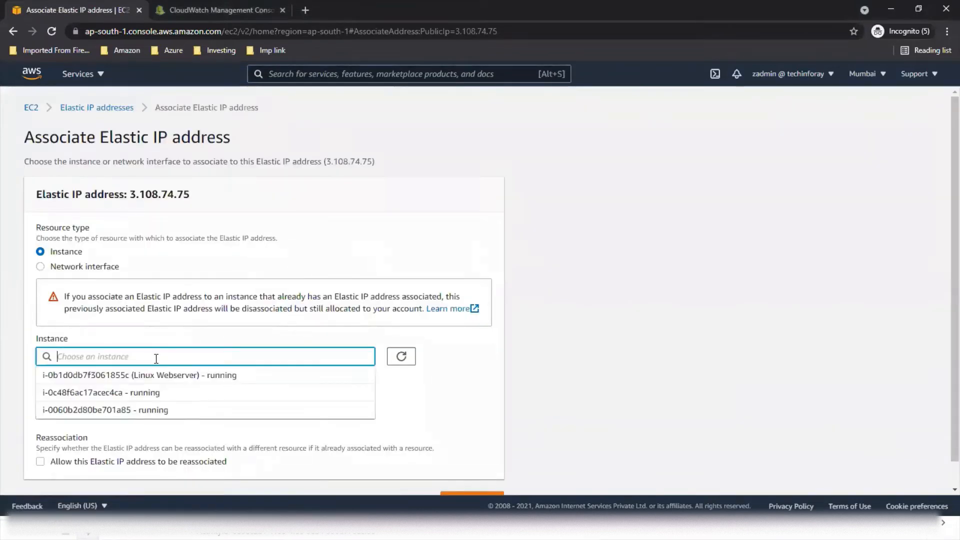
click(145, 392)
scroll(521, 360, down, 1)
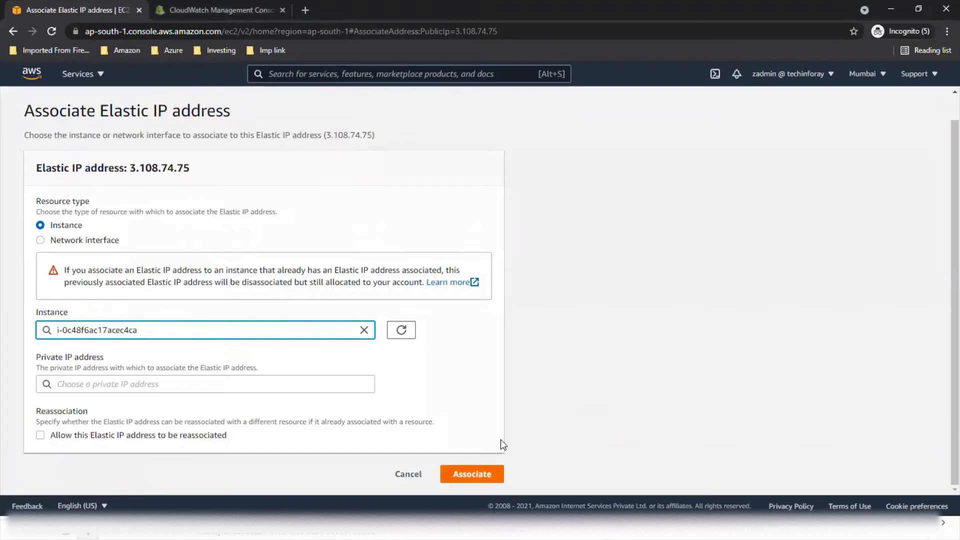
click(492, 473)
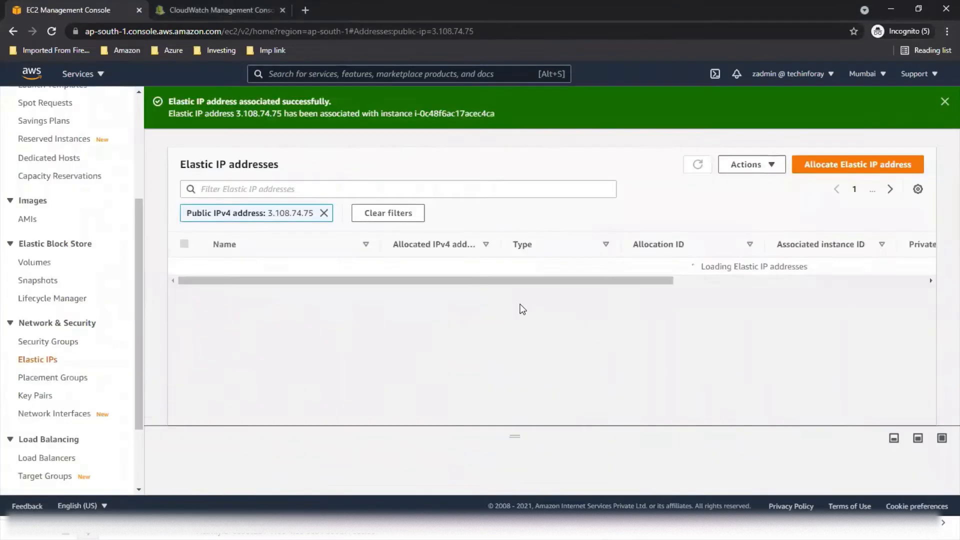
Allocate a second Elastic IP address from Amazon's pool of IPv4 addresses and name it Demoelasticip2.
click(815, 167)
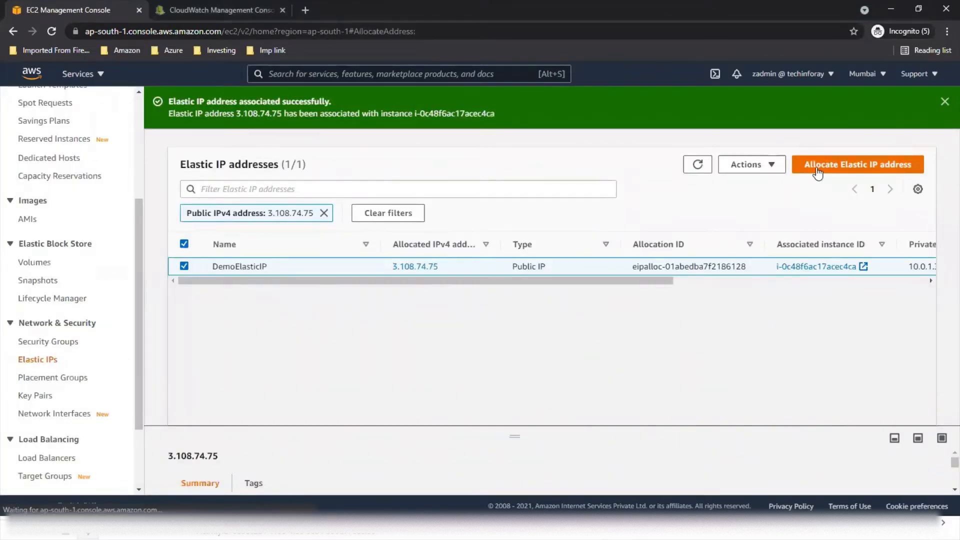
scroll(315, 337, down, 2)
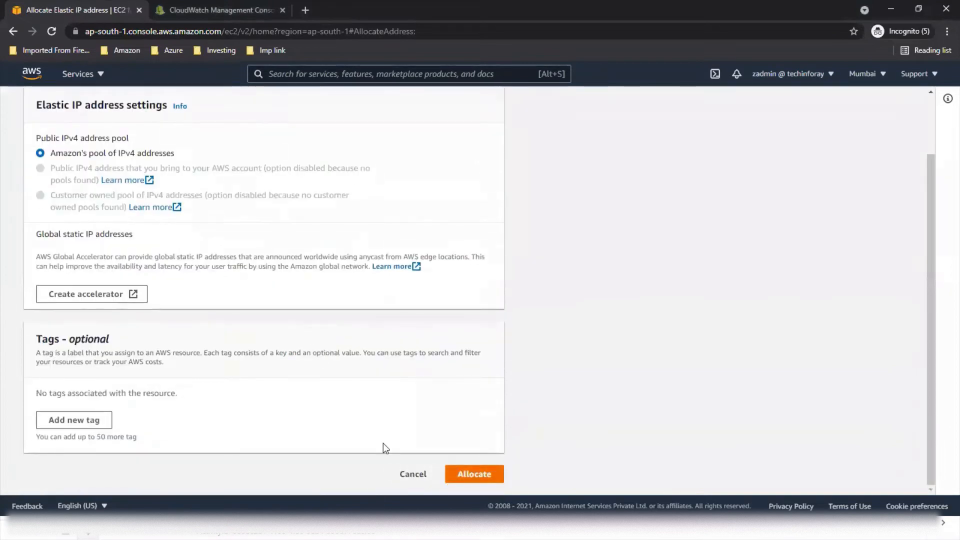
click(468, 474)
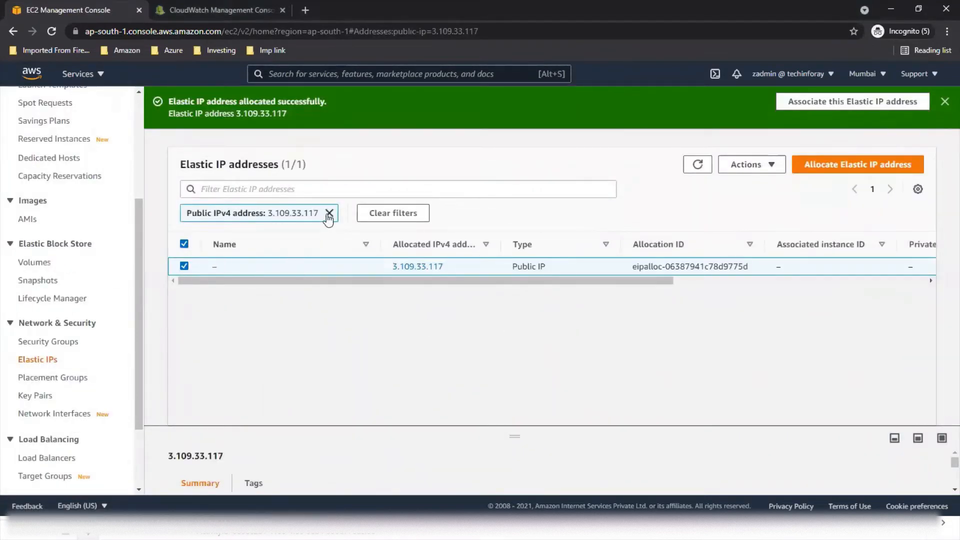
click(329, 213)
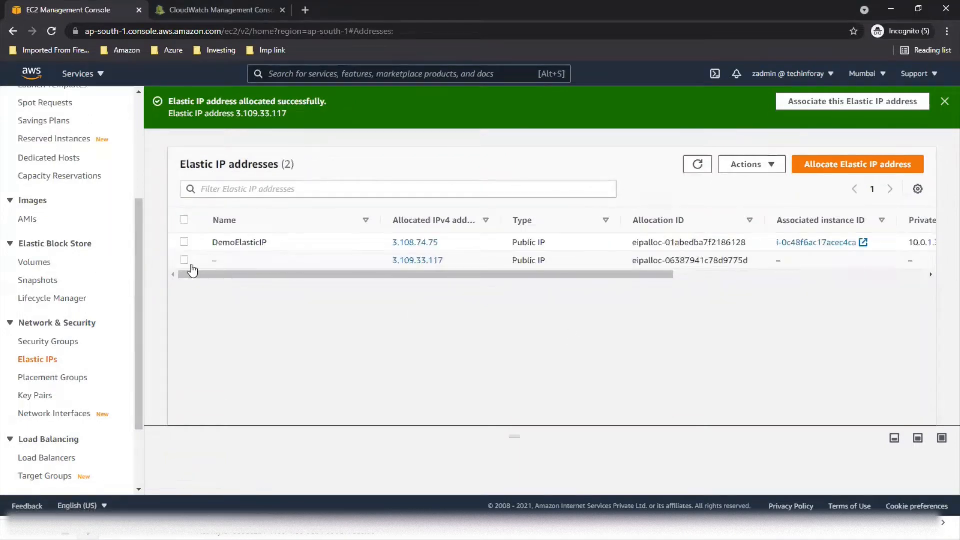
click(225, 260)
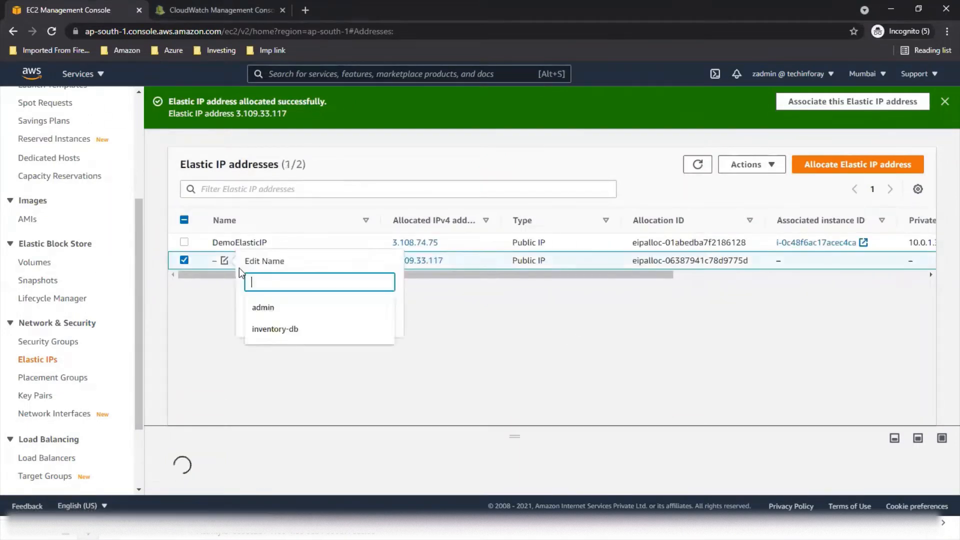
text(Demoelasticip2)
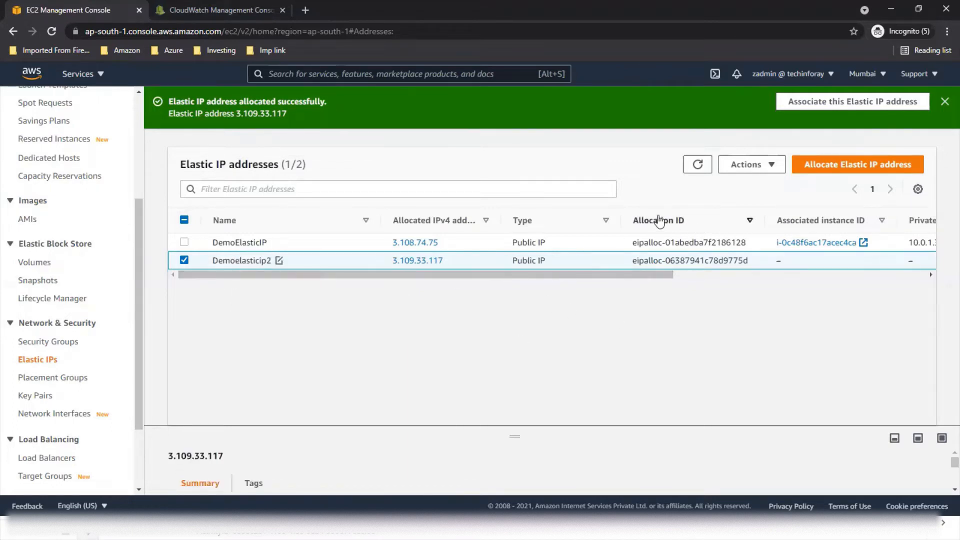
Associate the Demoelasticip2 address with the running instance i-0060b2d80be701a85 and clear the address filter from the Elastic IP list.
click(778, 166)
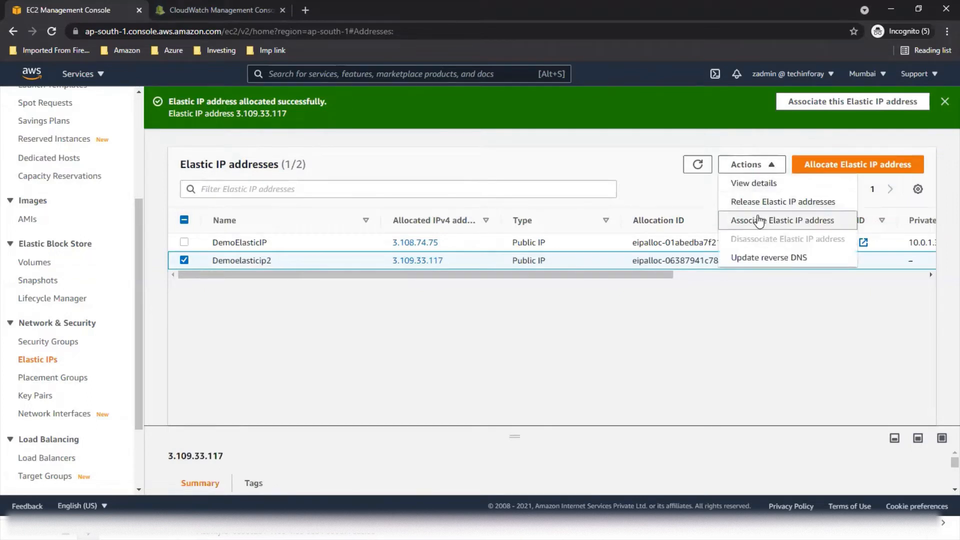
click(759, 221)
click(191, 357)
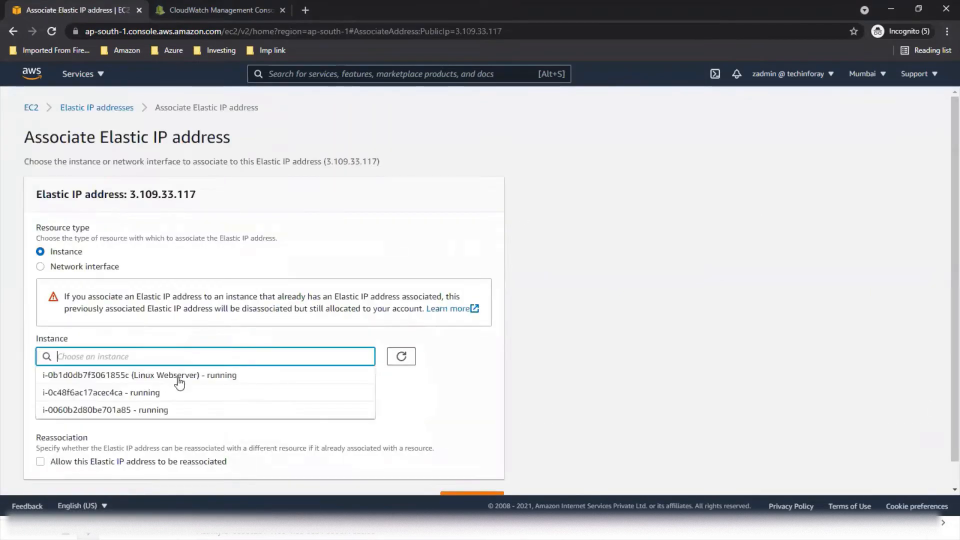
click(178, 409)
scroll(436, 393, down, 1)
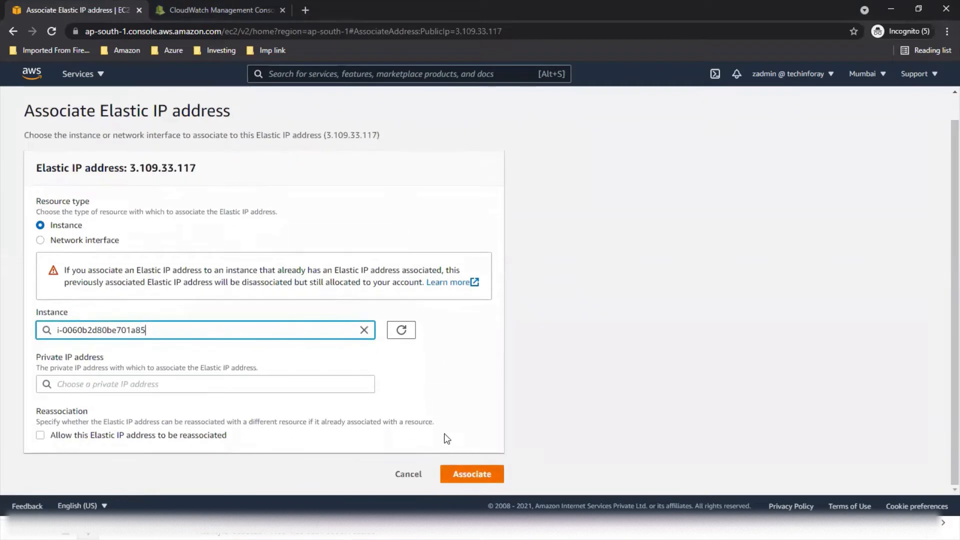
click(472, 479)
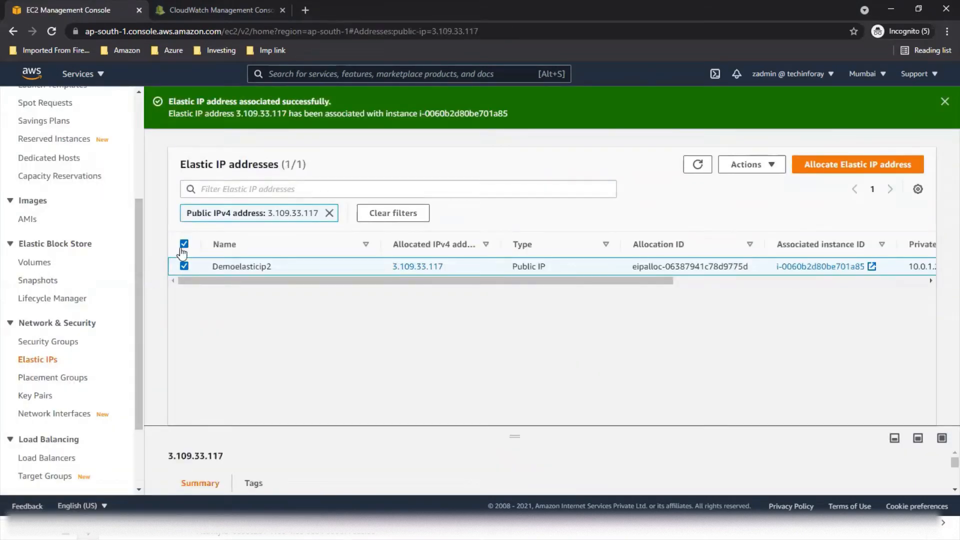
click(329, 213)
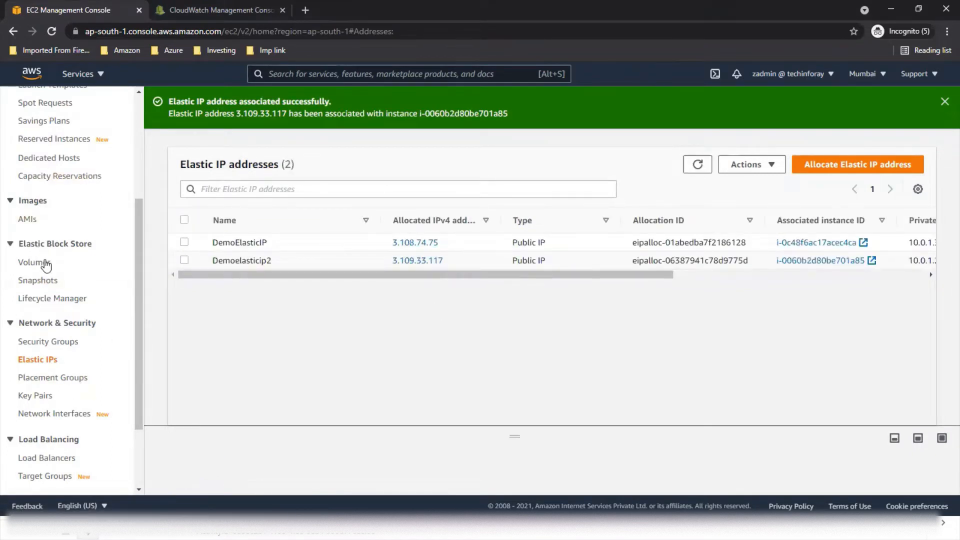
Review the public, Elastic and private IP addresses in the instance summaries of i-0c48f6ac17acec4ca and i-0060b2d80be701a85.
scroll(45, 260, up, 3)
click(73, 228)
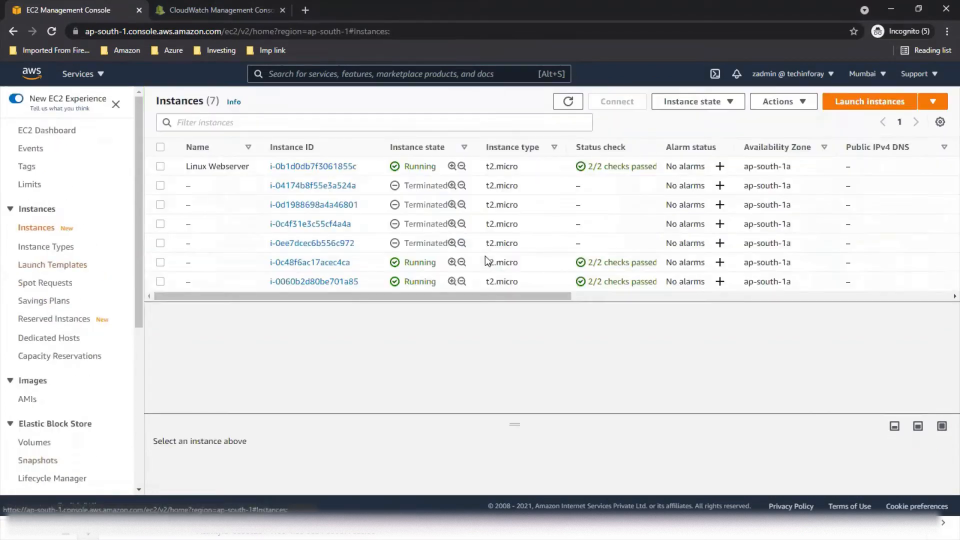
click(325, 263)
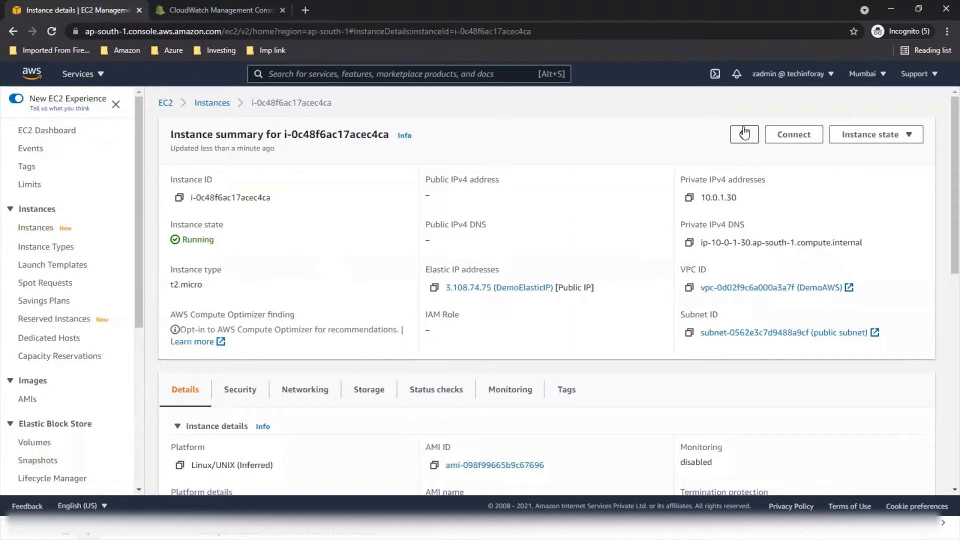
click(745, 133)
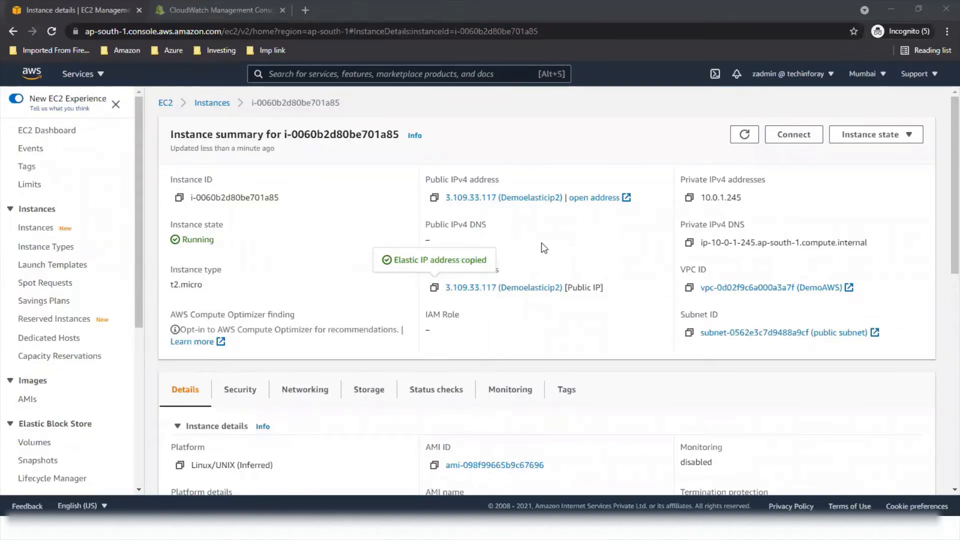
drag(743, 198, 731, 198)
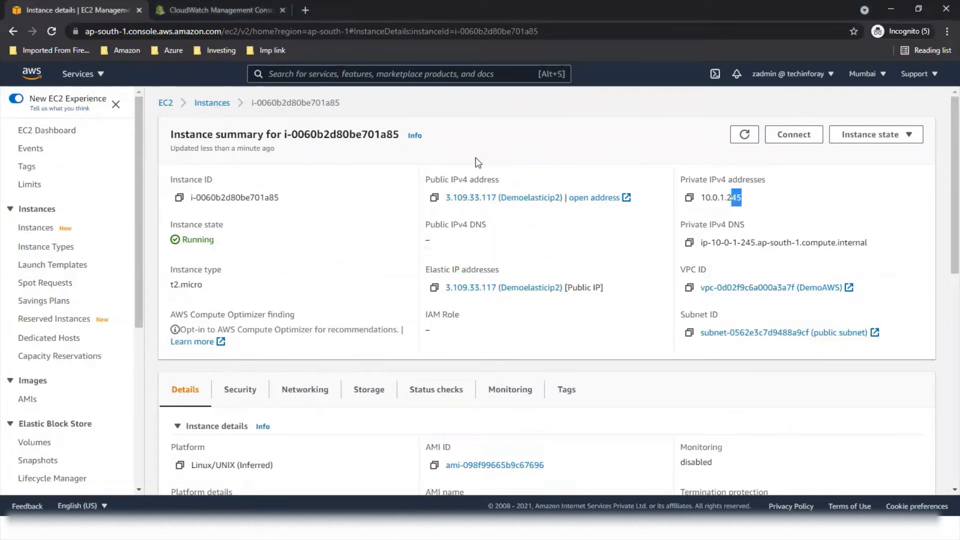
click(212, 103)
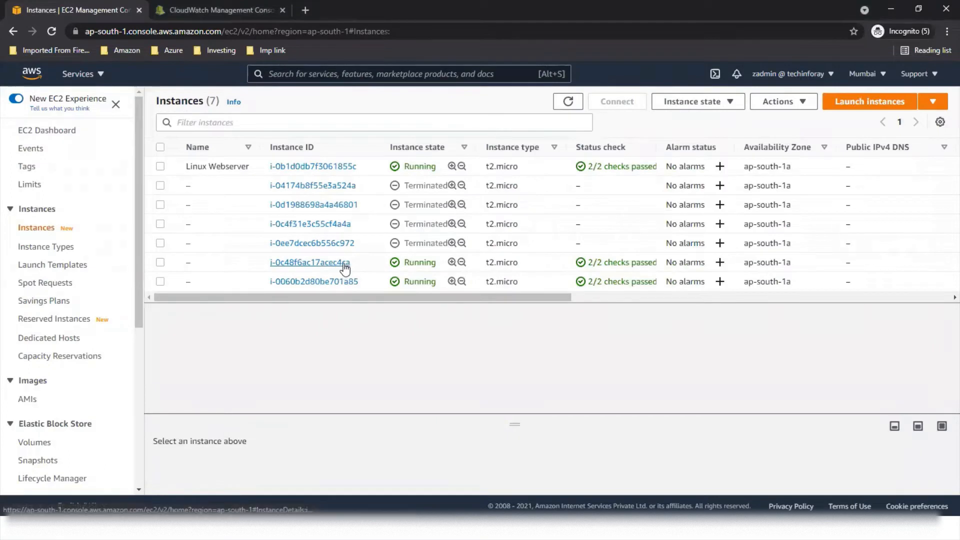
click(342, 263)
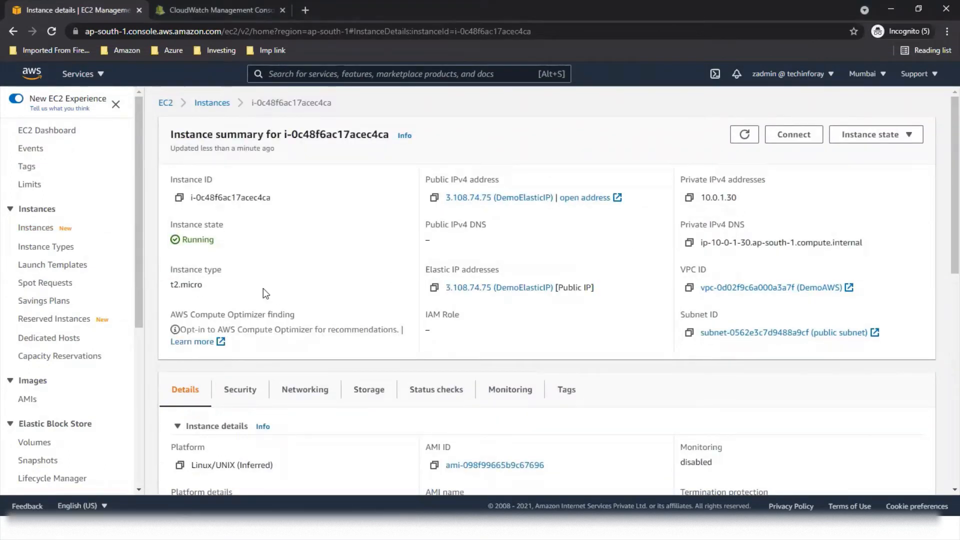
Switch to the PuTTY session of ip-10-0-1-30 and become root with sudo su.
key(alt+Tab)
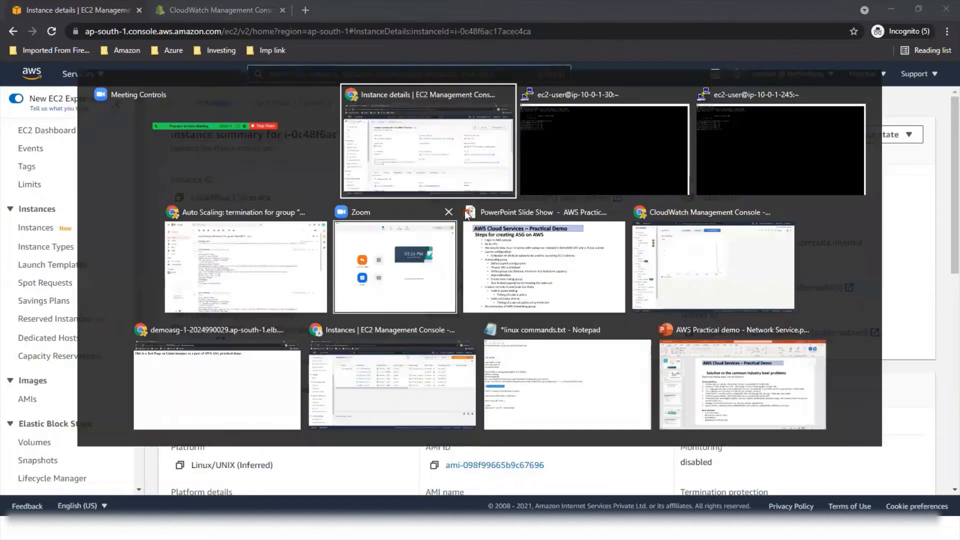
click(550, 164)
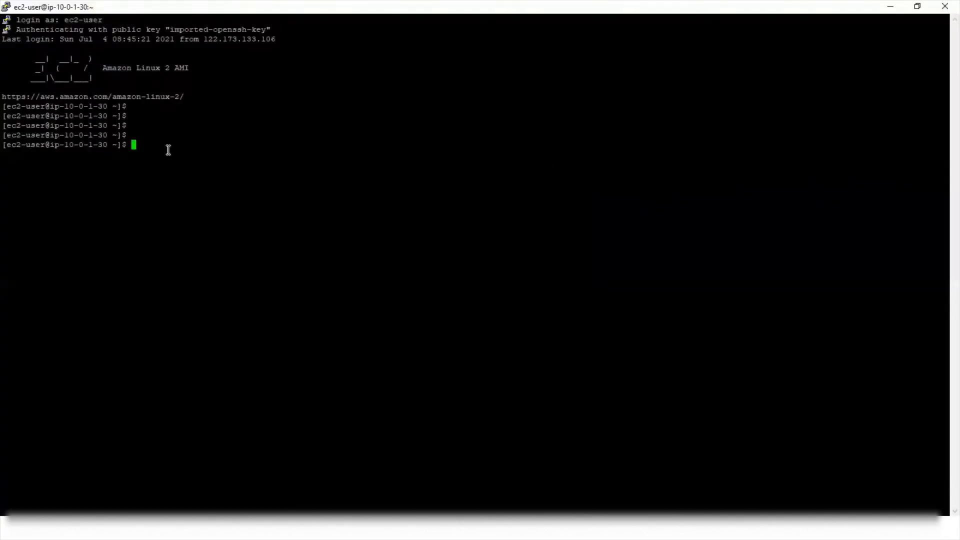
text(sudo su)
key(Return)
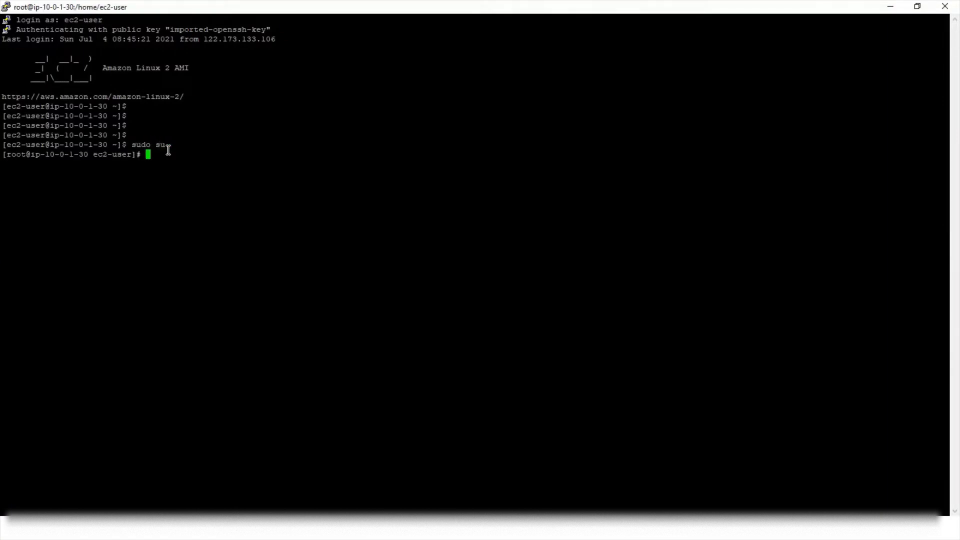
key(Return)
key(Return)
key(Return)
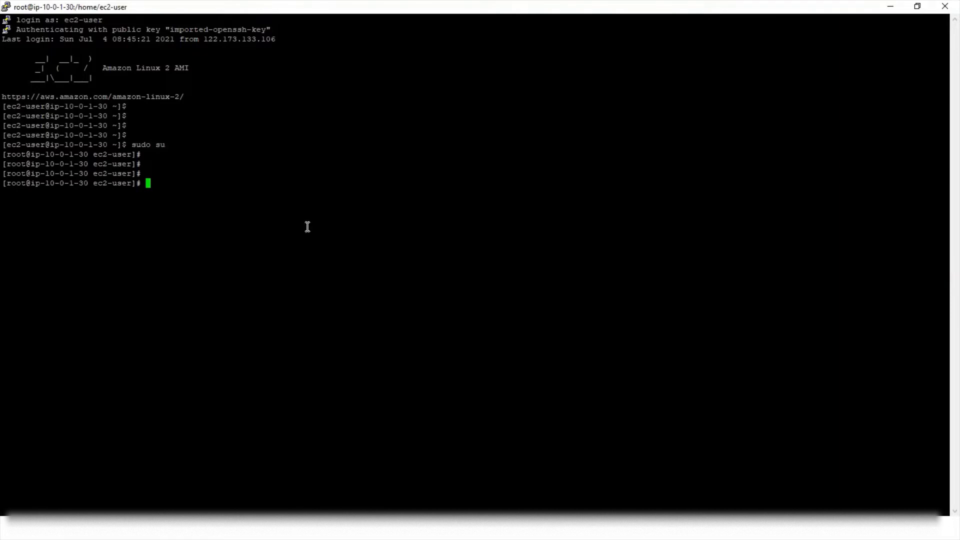
Copy "sudo amazon-linux-extras install epel -y" from linux commands.txt in Notepad and run it in the PuTTY session of ip-10-0-1-30.
key(alt+Tab)
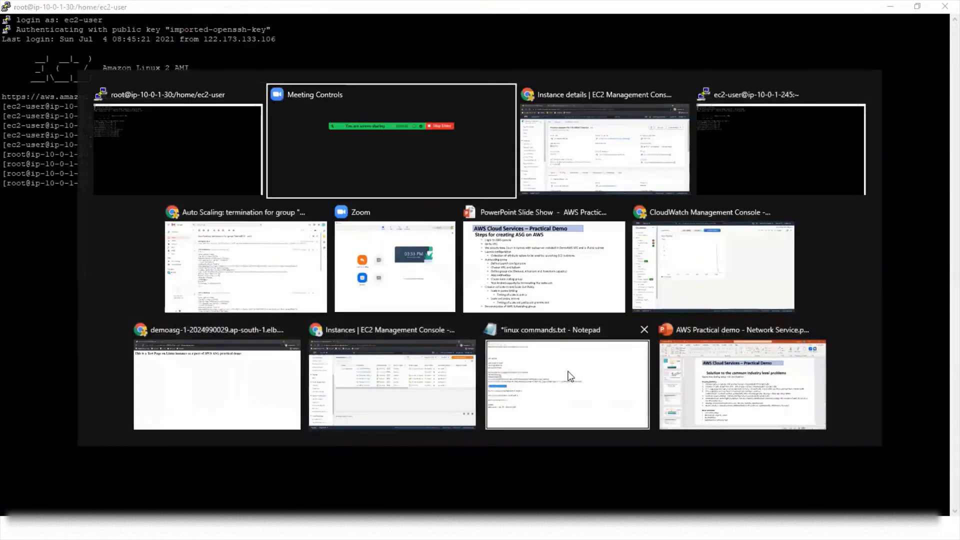
click(541, 359)
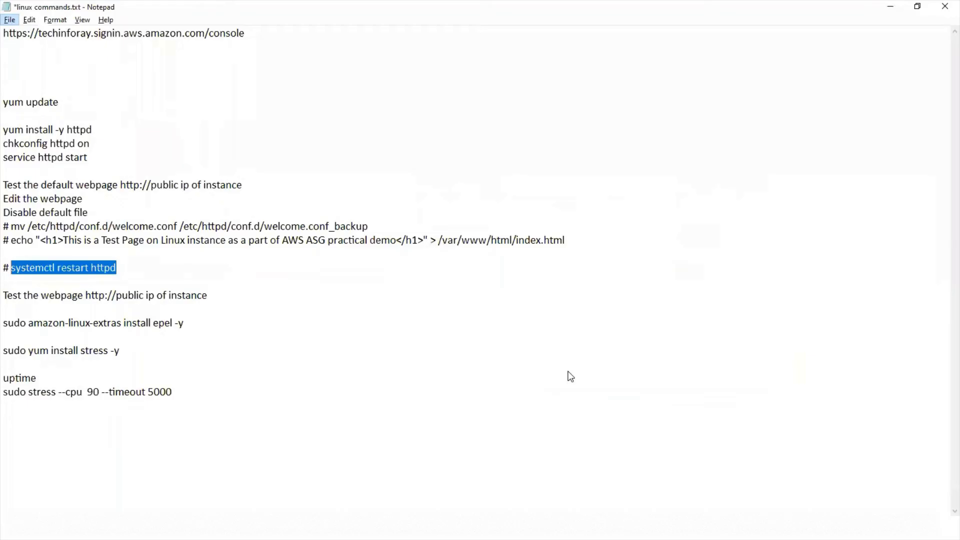
drag(185, 324, 179, 324)
click(179, 324)
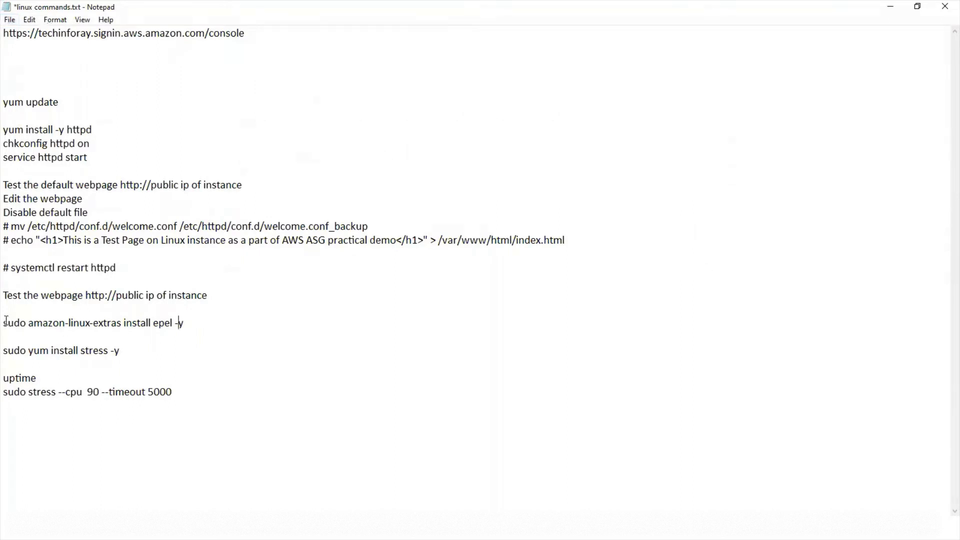
drag(6, 321, 184, 325)
key(ctrl+c)
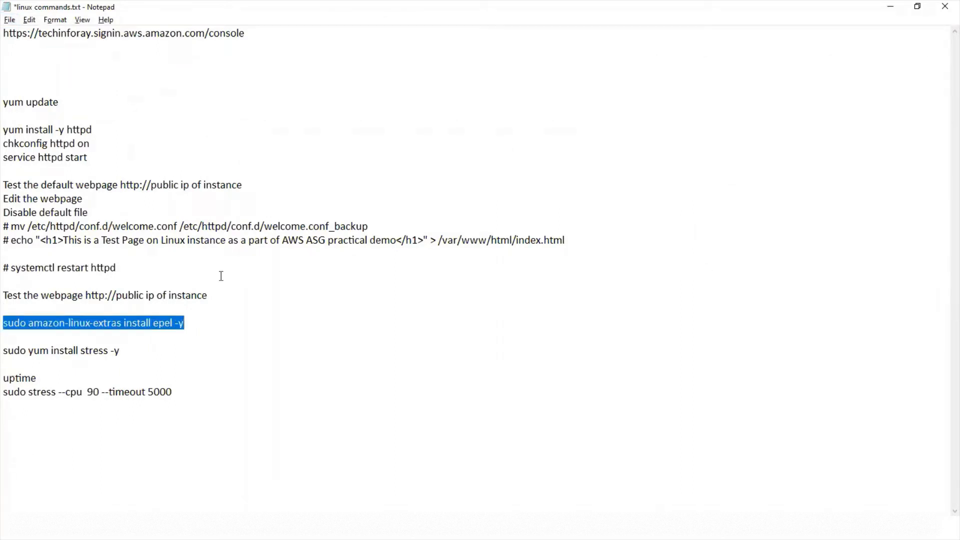
key(alt+Tab)
right_click(239, 221)
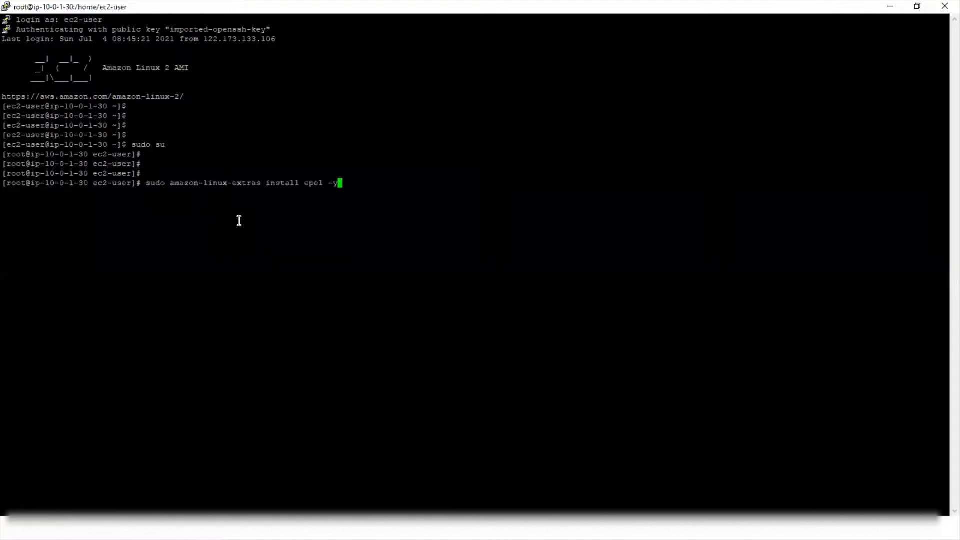
key(Return)
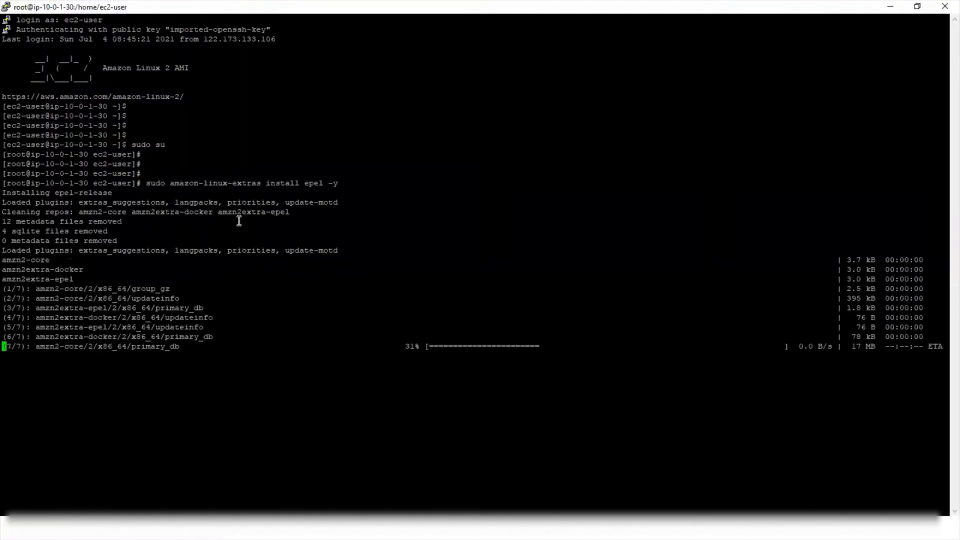
Copy "sudo yum install stress -y" from the Notepad notes and run it in the ip-10-0-1-30 PuTTY session.
key(alt+Tab)
drag(3, 350, 120, 350)
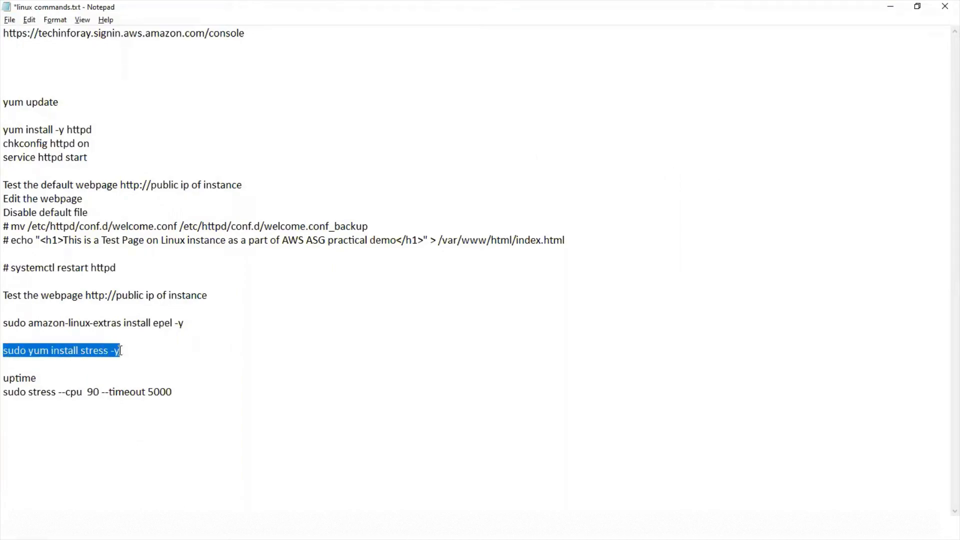
key(alt+Tab)
right_click(121, 350)
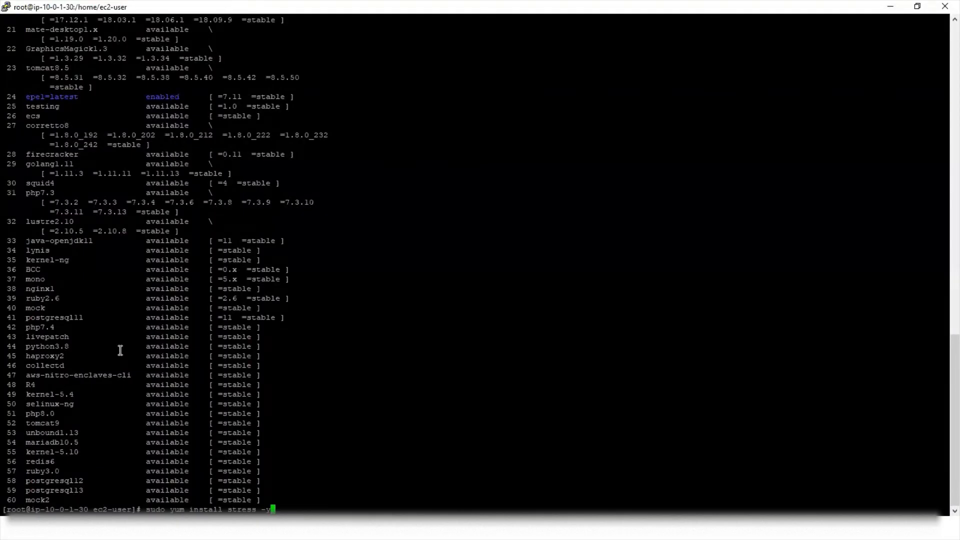
key(Return)
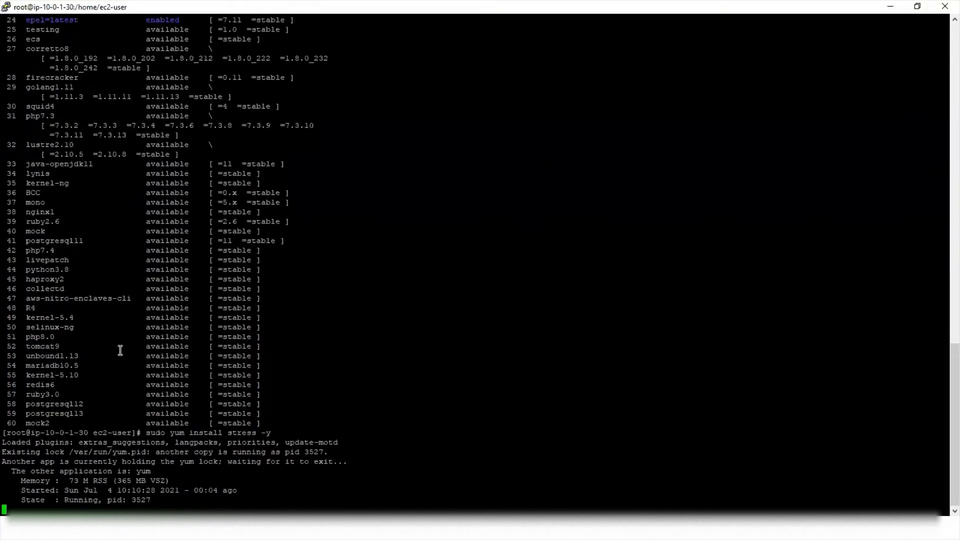
key(alt+Tab)
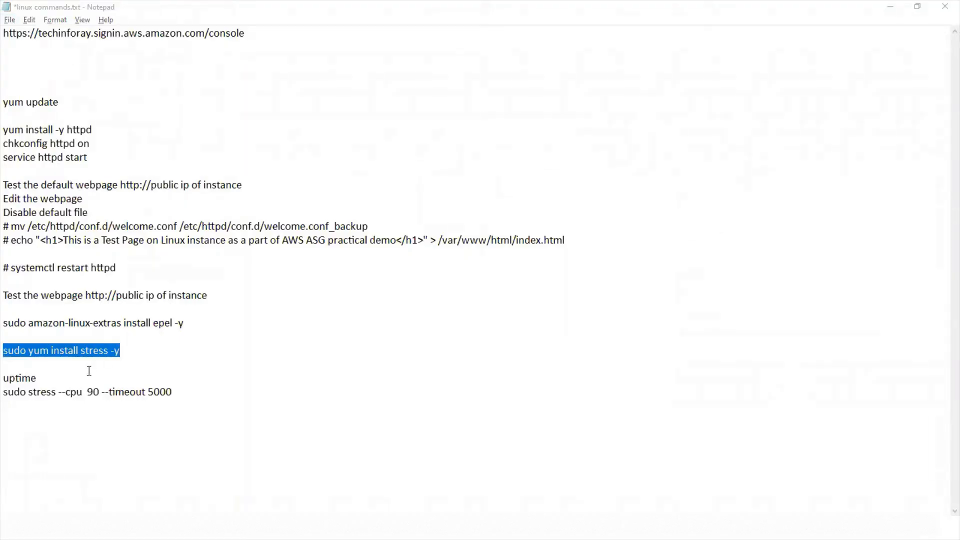
key(alt+Tab)
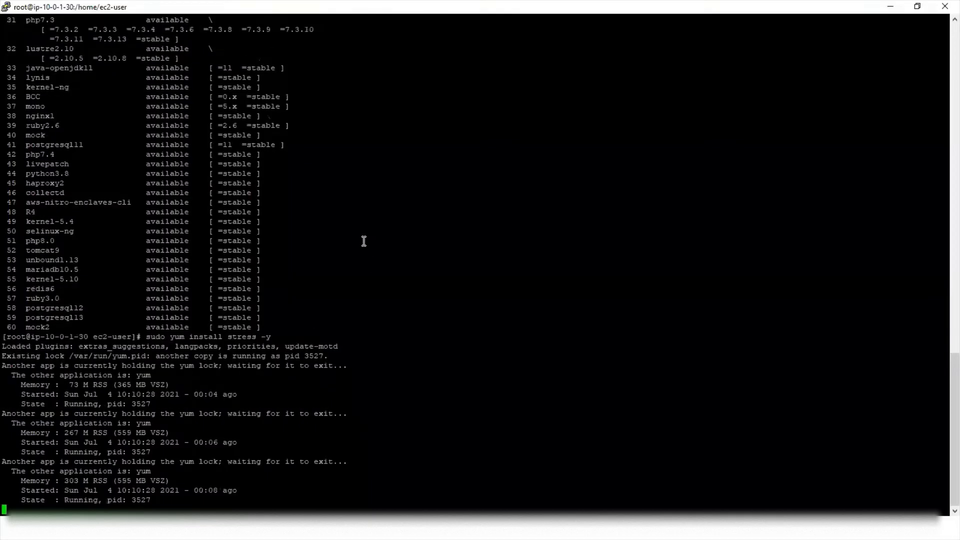
key(alt+Tab)
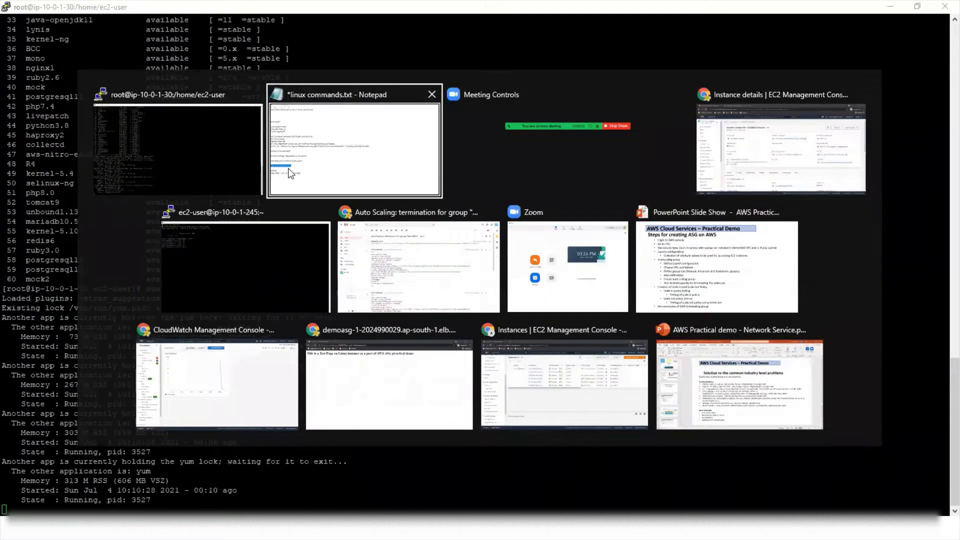
click(235, 160)
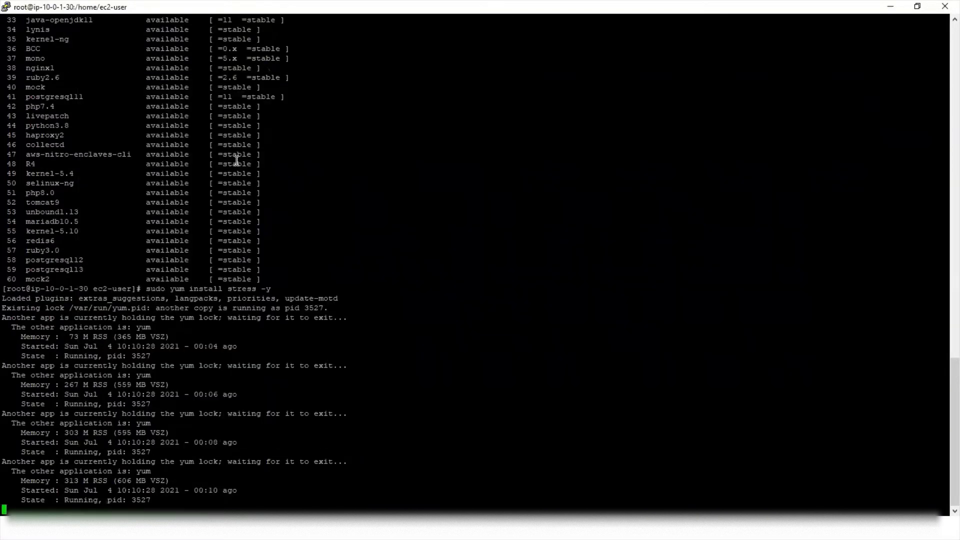
Copy "sudo amazon-linux-extras install epel -y" from the Notepad notes and run it in the PuTTY session of ip-10-0-1-245.
key(alt+Tab)
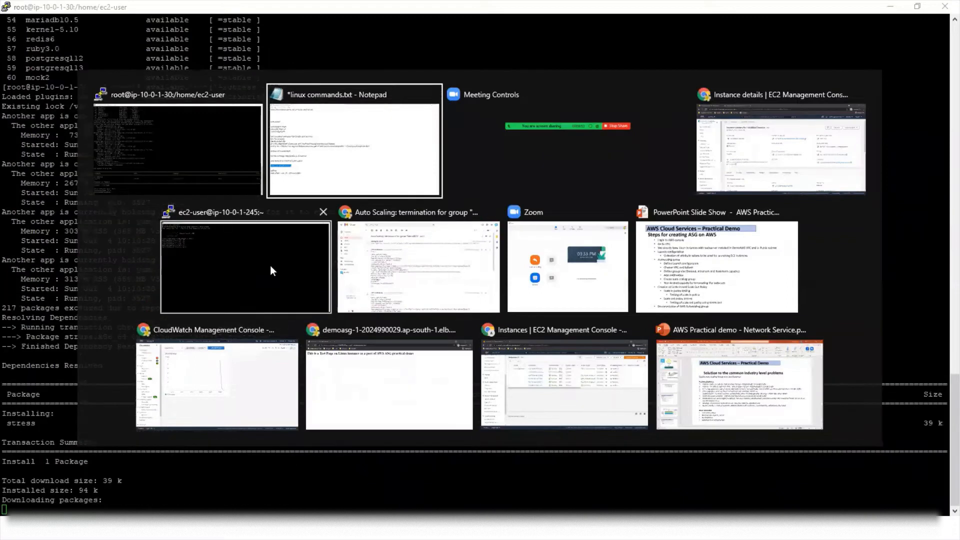
click(270, 265)
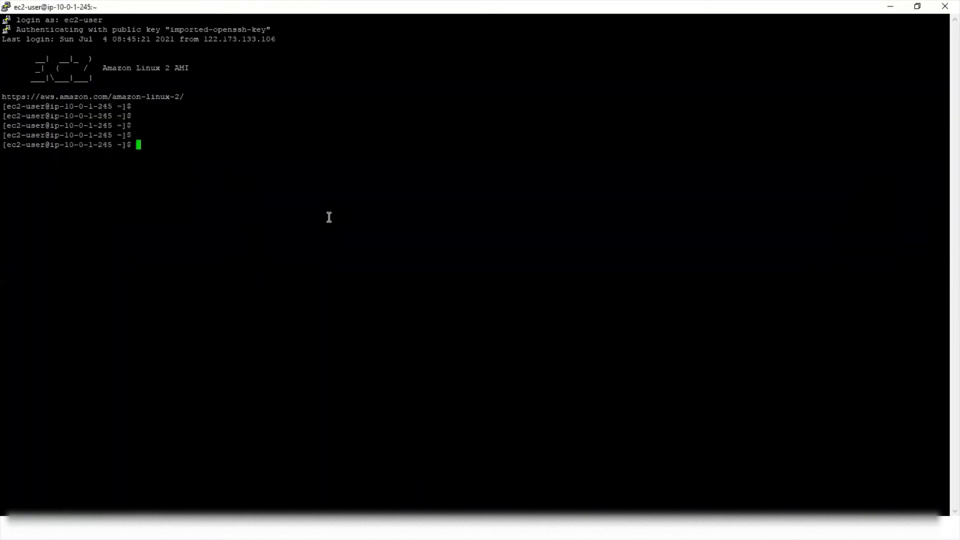
key(alt+Tab)
key(alt+Tab)
key(alt+Tab)
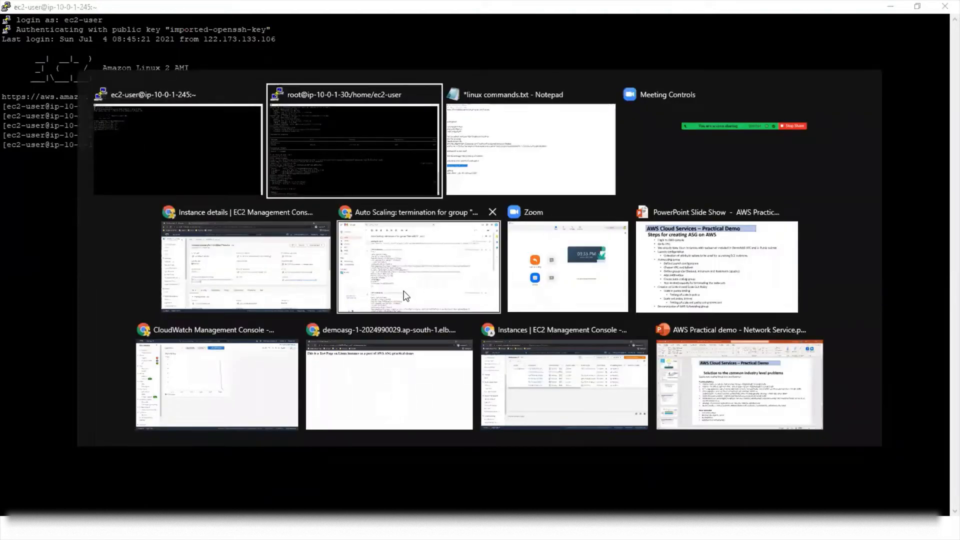
click(543, 165)
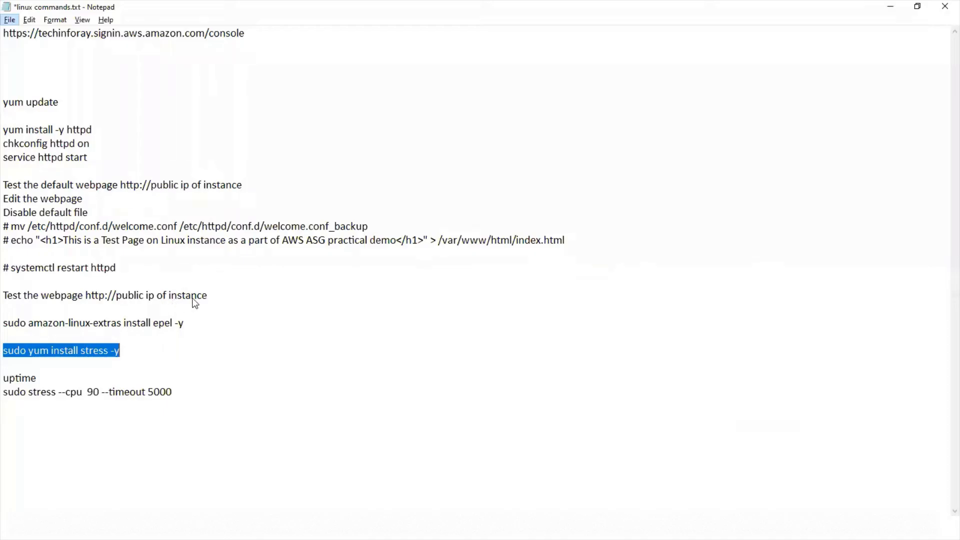
drag(185, 324, 5, 323)
key(ctrl+c)
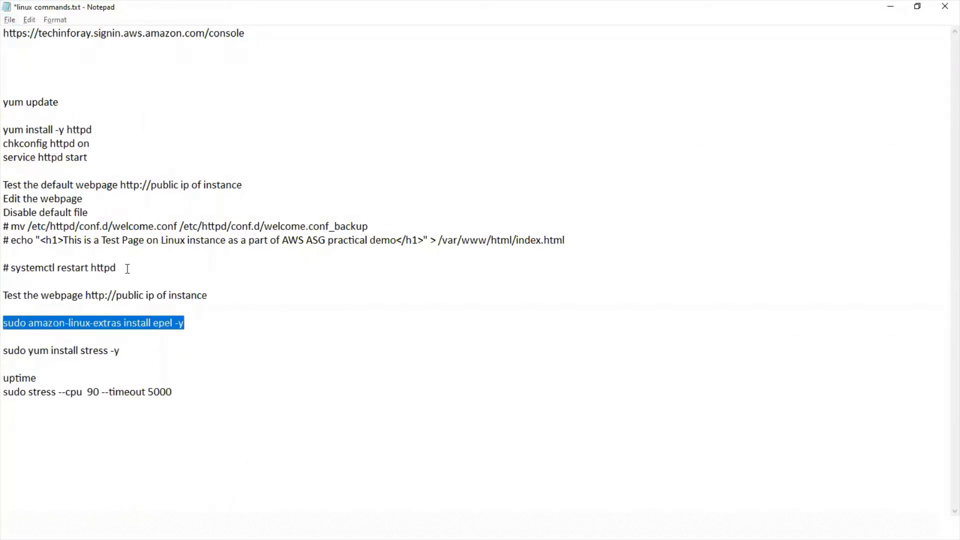
key(alt+Tab)
right_click(163, 237)
key(Return)
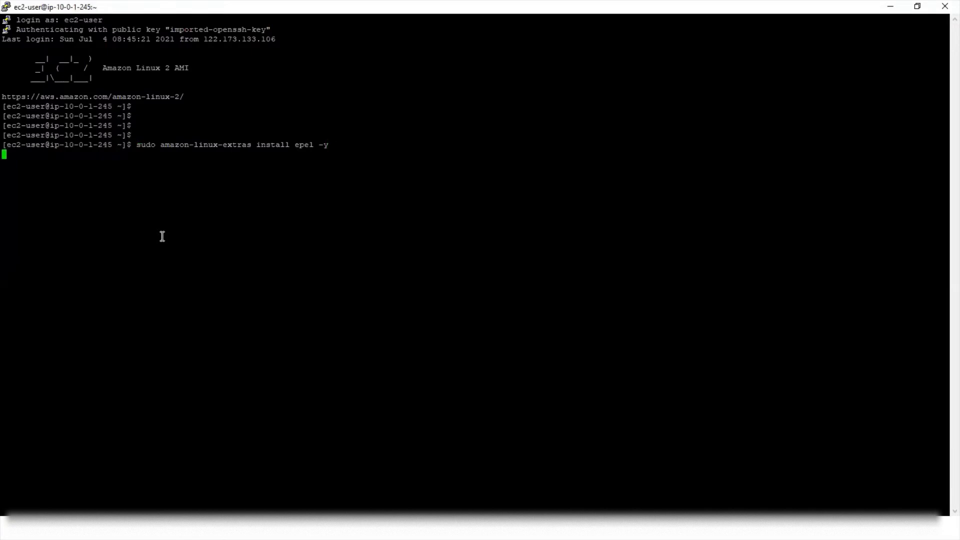
Copy "sudo yum install stress -y" from the Notepad notes and run it in the PuTTY session of ip-10-0-1-245.
key(alt+Tab)
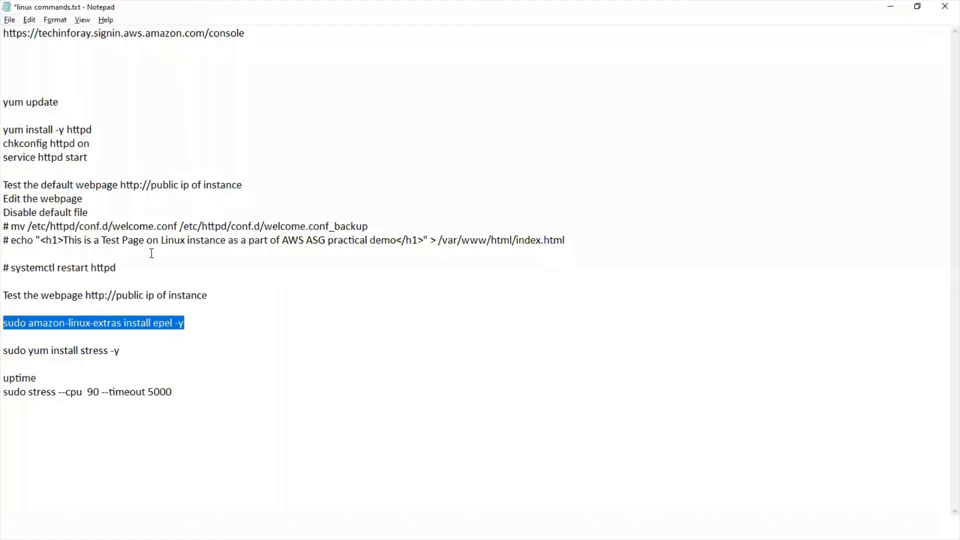
click(120, 350)
shift+click(6, 351)
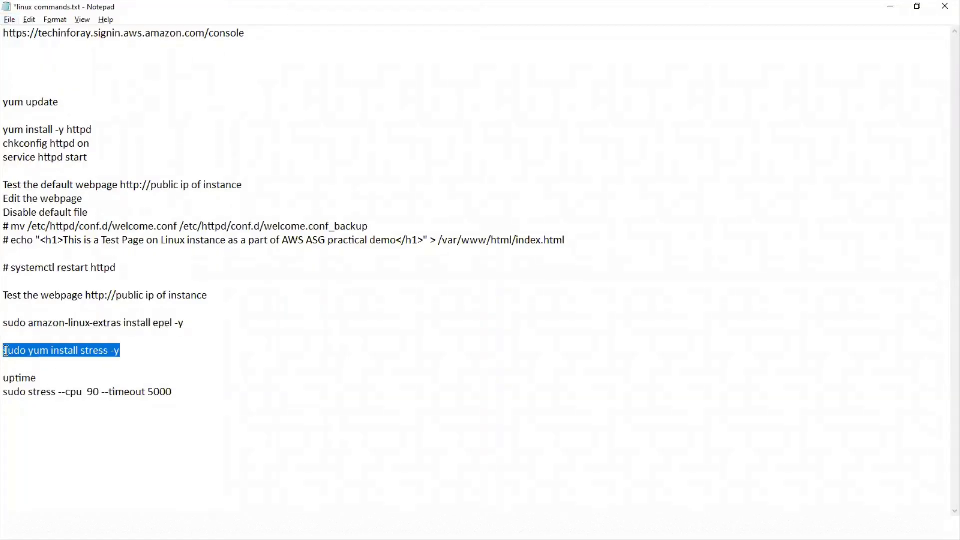
key(ctrl+c)
key(alt+Tab)
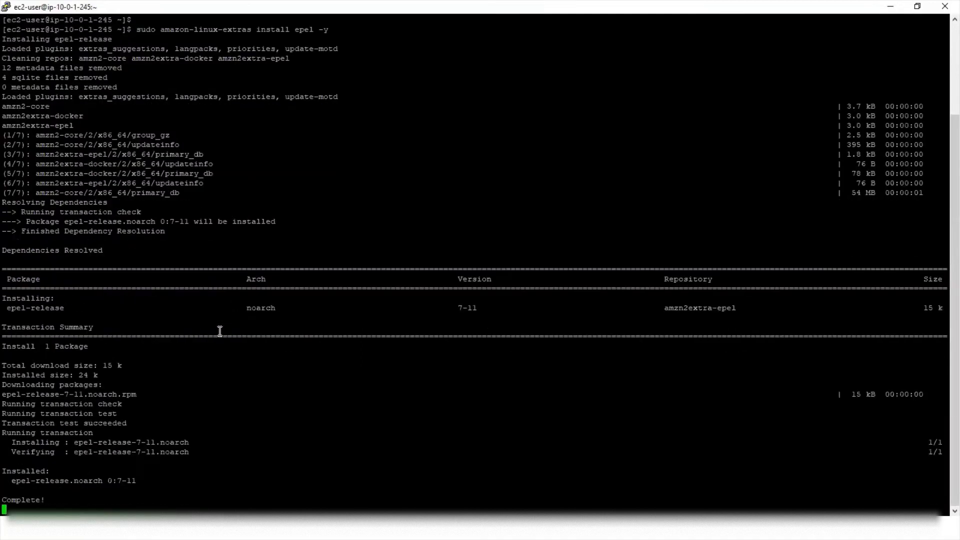
right_click(220, 331)
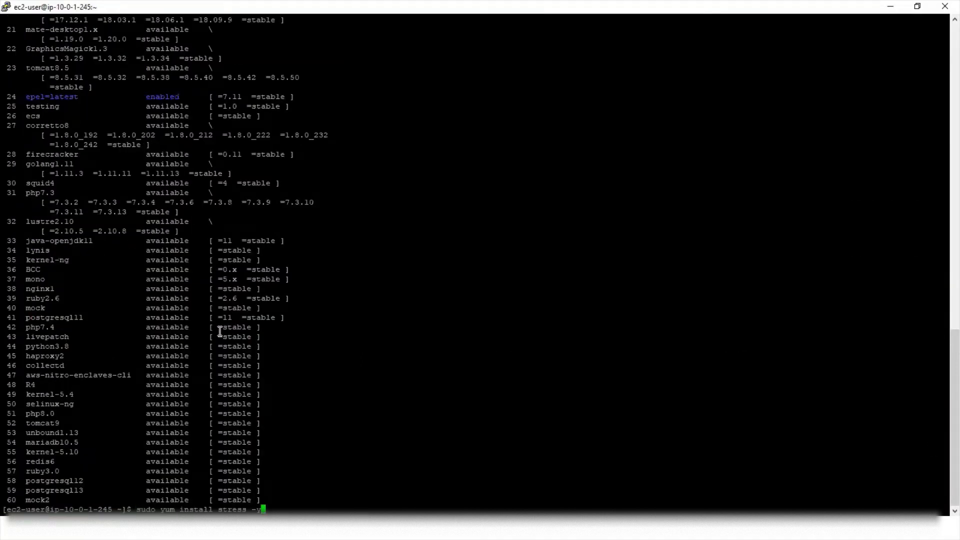
key(Return)
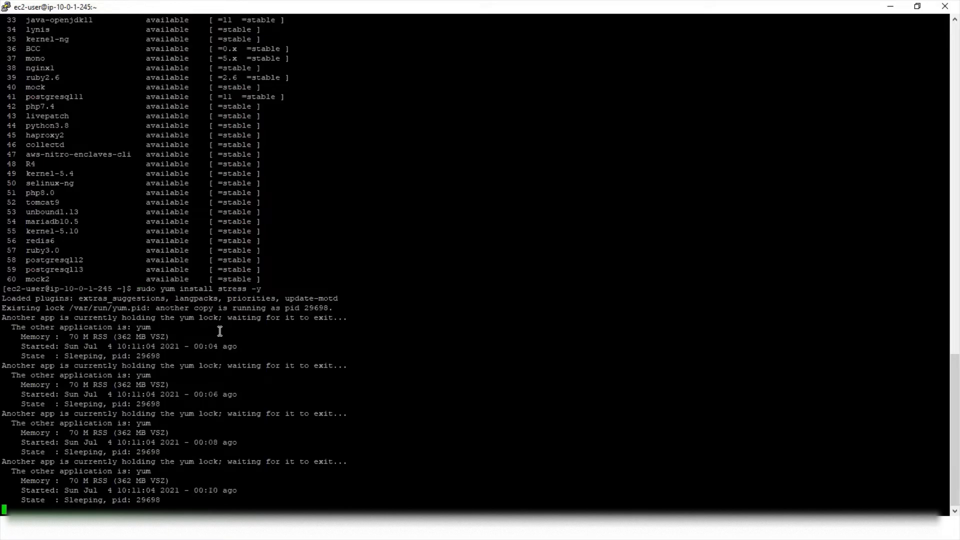
Switch to the PuTTY session of ip-10-0-1-30 and check its load average with the uptime command.
key(alt+Tab)
key(alt+Tab)
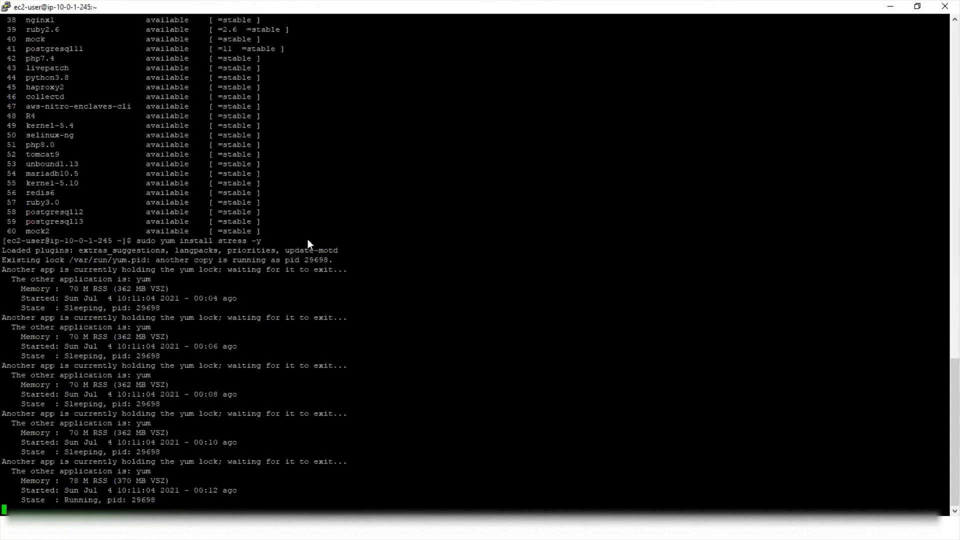
key(alt+Tab)
click(490, 148)
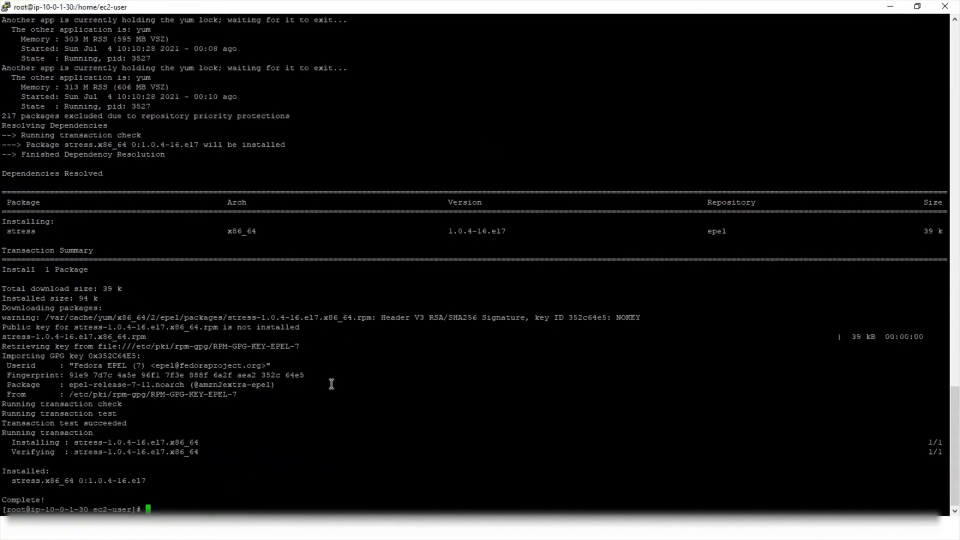
key(Return)
key(Return)
key(Return)
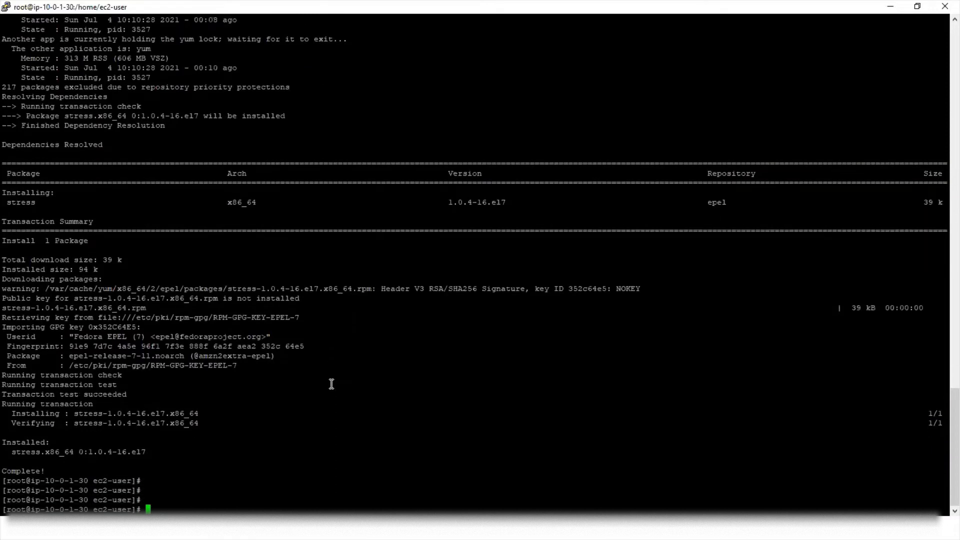
text(uptime)
key(Return)
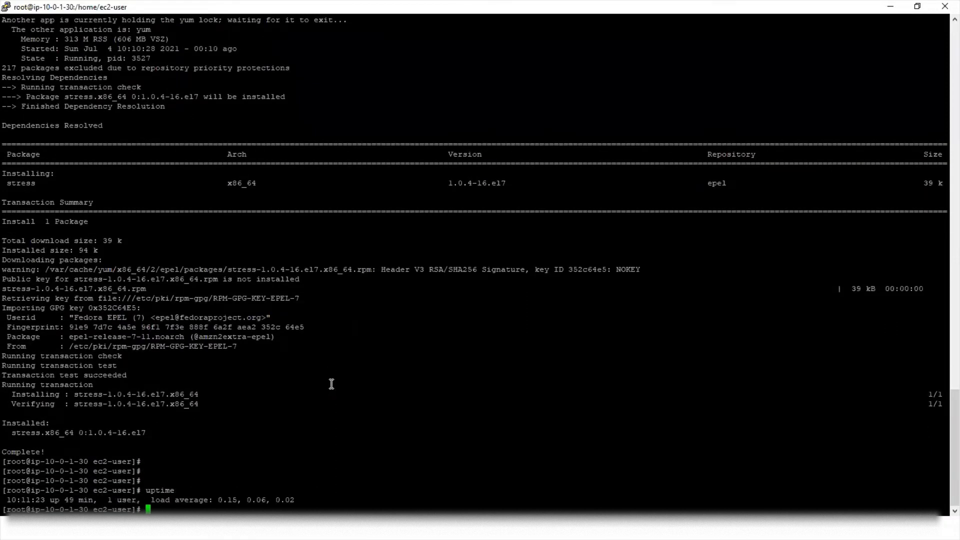
Switch to the PuTTY session of ip-10-0-1-245 and check its load average with the uptime command.
key(alt+Tab)
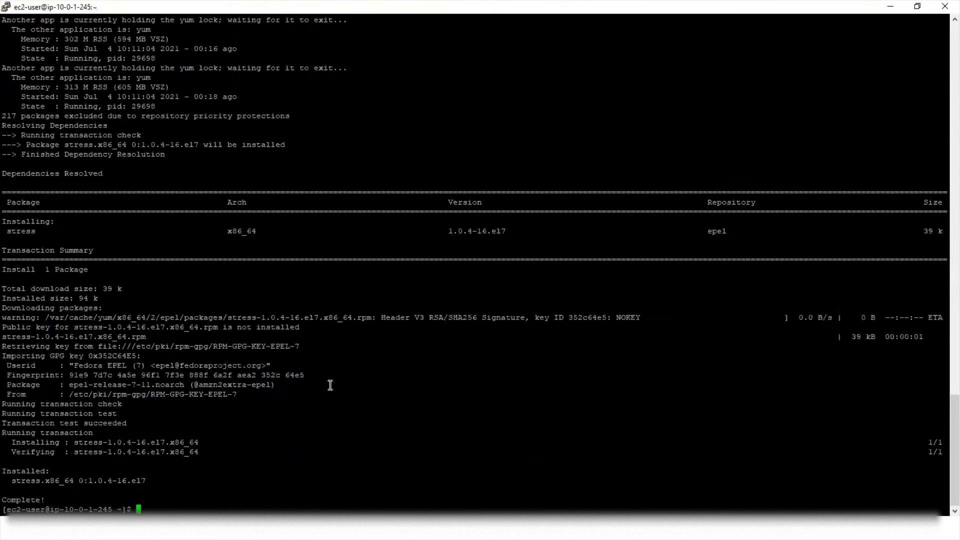
key(Return)
key(Return)
key(Return)
text(uptime)
key(Return)
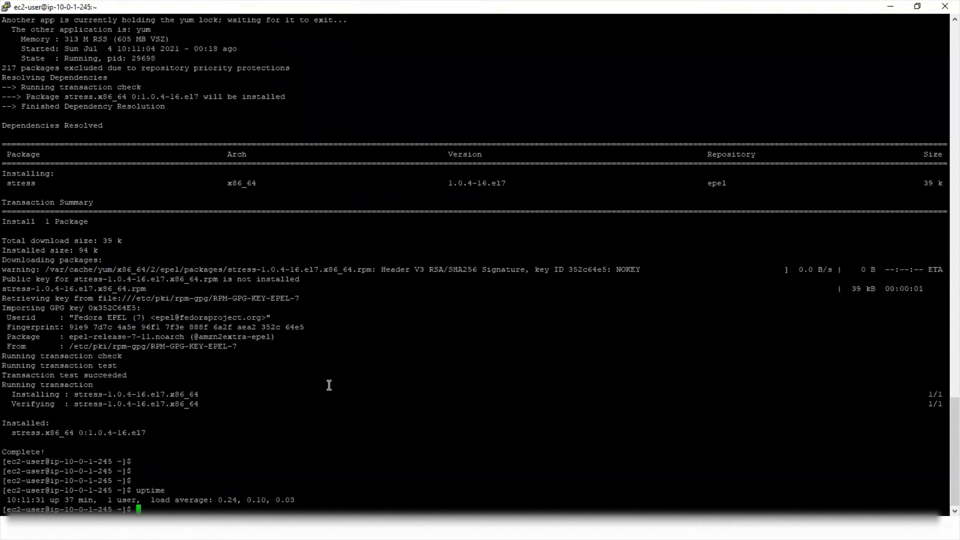
Copy "sudo stress --cpu 90 --timeout 5000" from the Notepad notes and run it in the PuTTY session of ip-10-0-1-245.
key(alt+Tab)
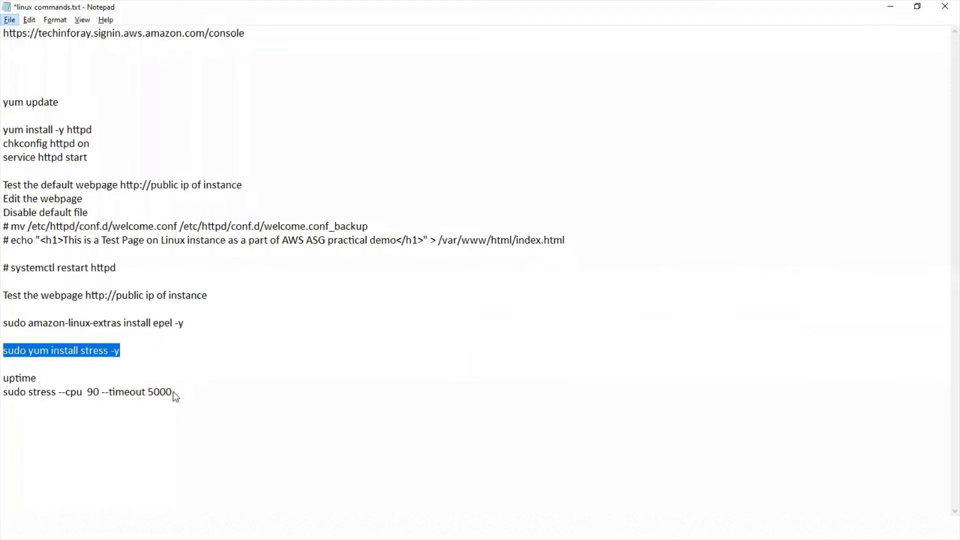
drag(173, 392, 6, 399)
key(ctrl+c)
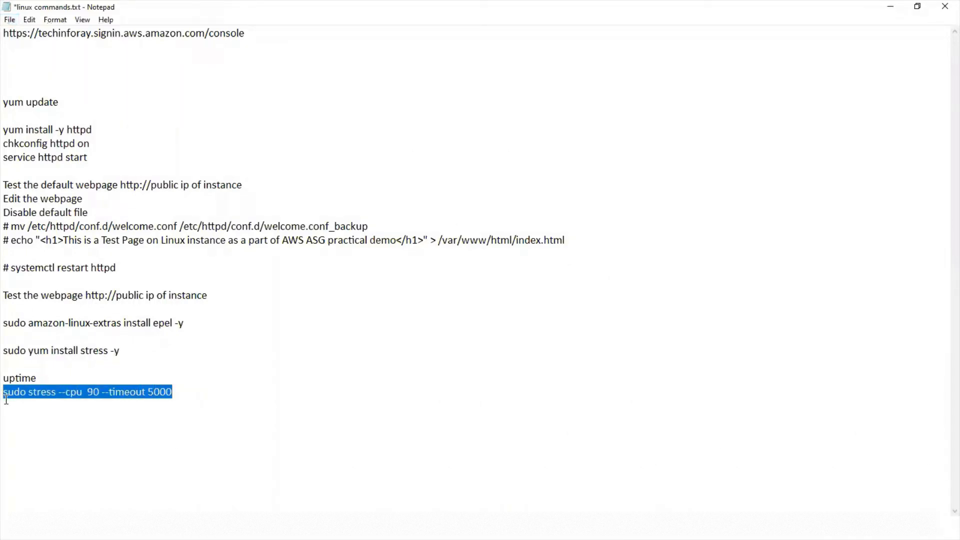
key(alt+Tab)
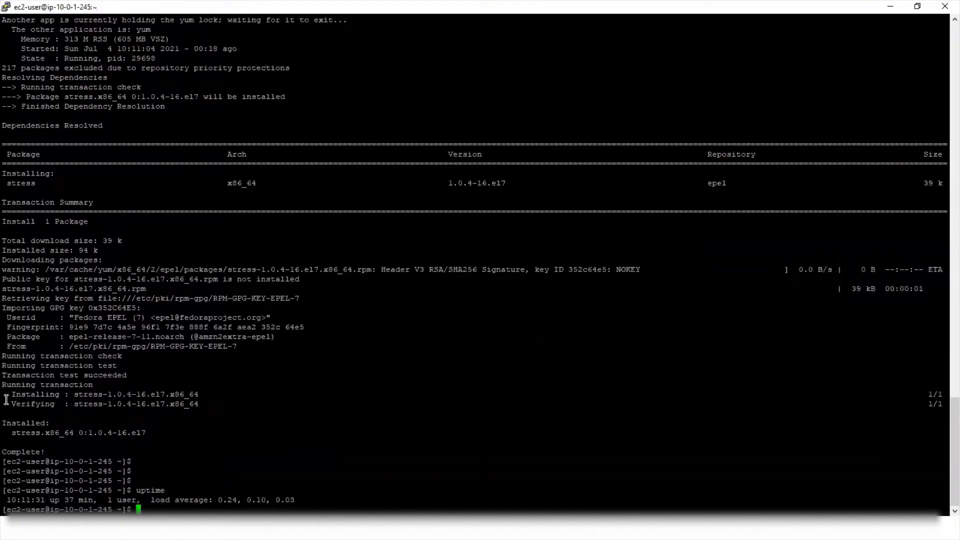
right_click(204, 417)
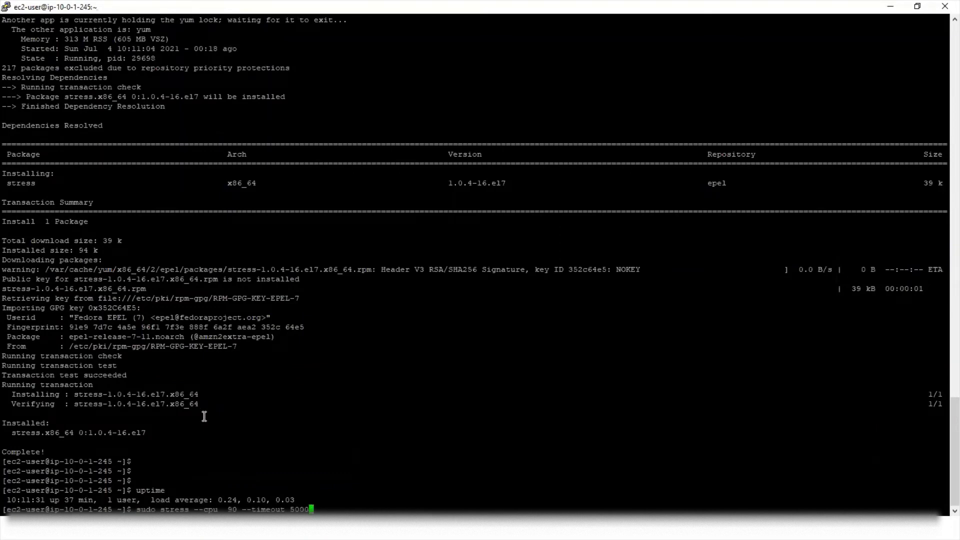
key(Return)
Switch to the PuTTY session of ip-10-0-1-30 and run the copied "sudo stress --cpu 90 --timeout 5000" command.
key(alt+Tab)
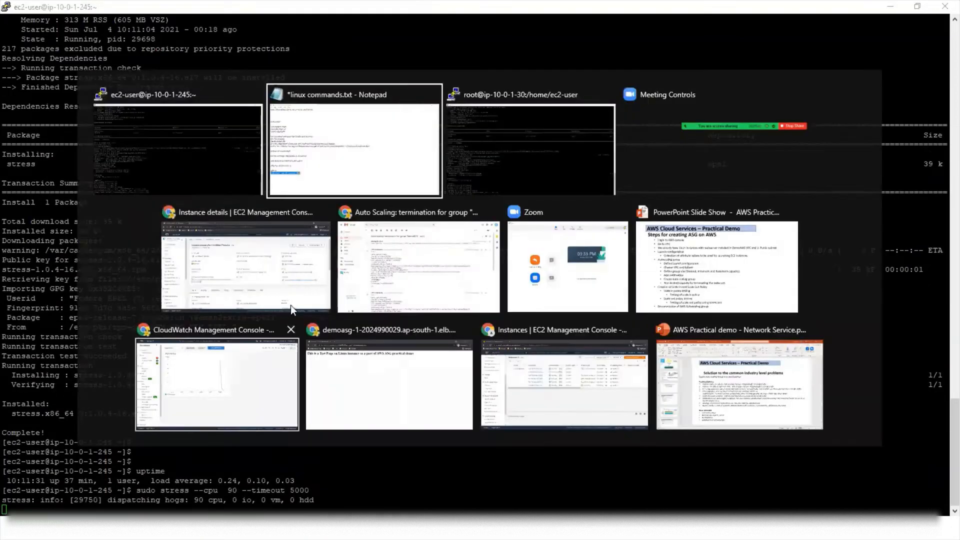
click(511, 144)
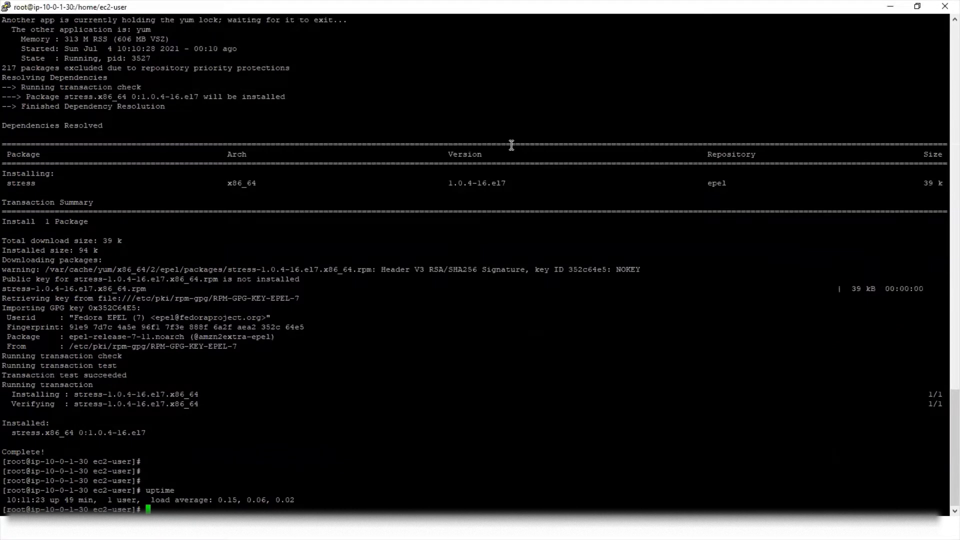
right_click(512, 145)
key(Return)
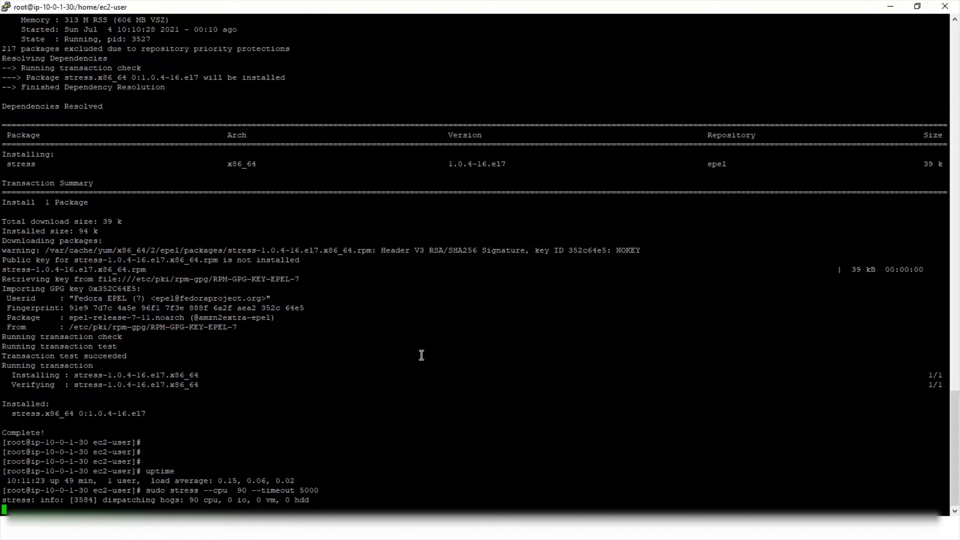
Switch to the CloudWatch MydemoASG dashboard in Chrome and refresh the CPUUtilization number, CPUUtilization graph and Healthy Hosts widgets.
key(alt+Tab)
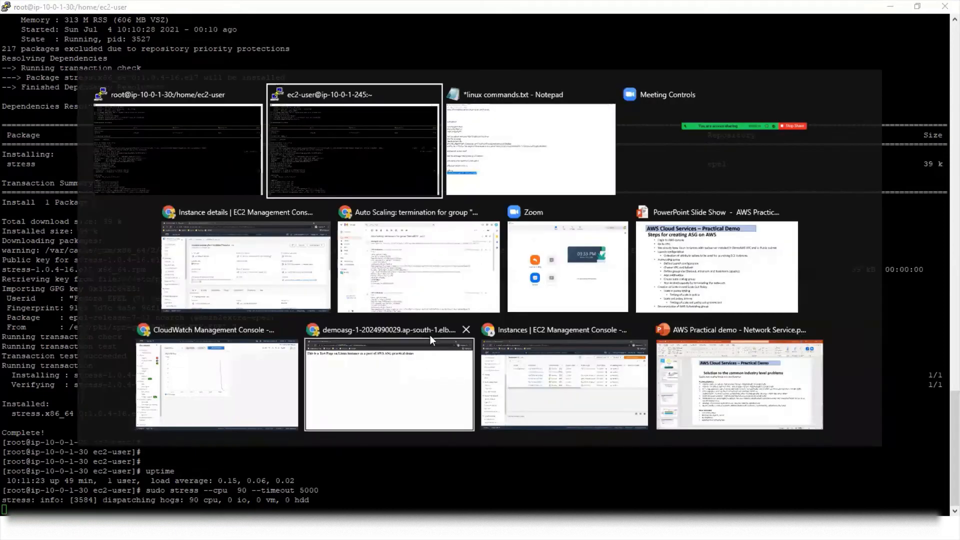
click(260, 265)
click(239, 9)
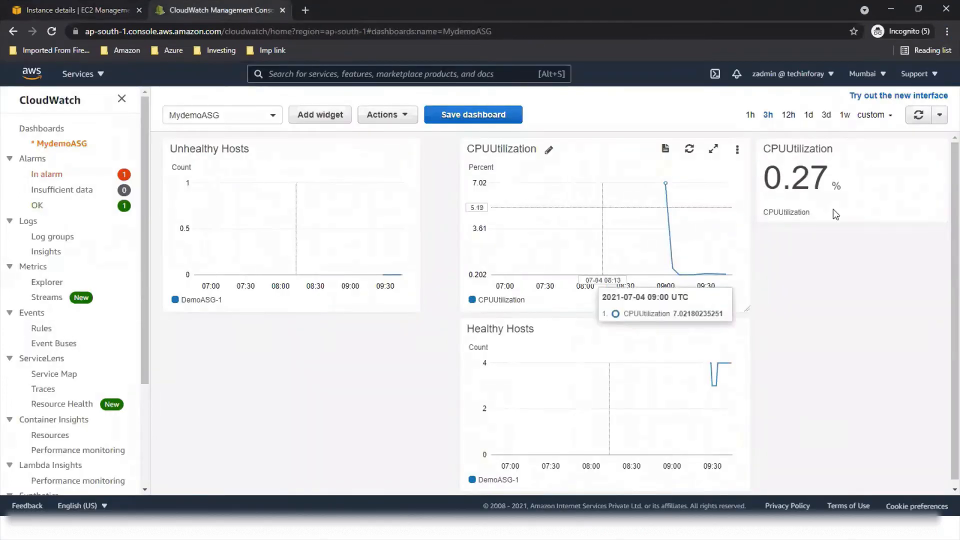
click(887, 148)
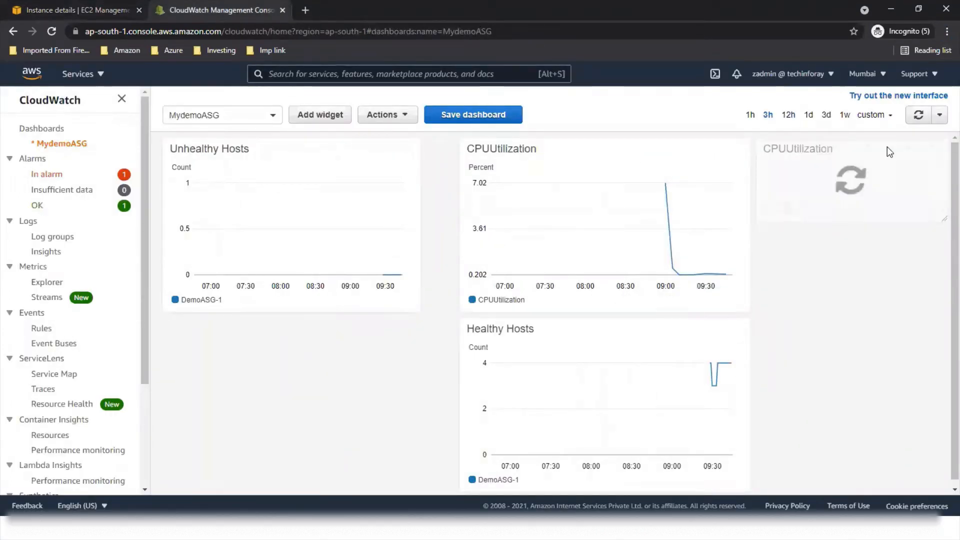
click(887, 148)
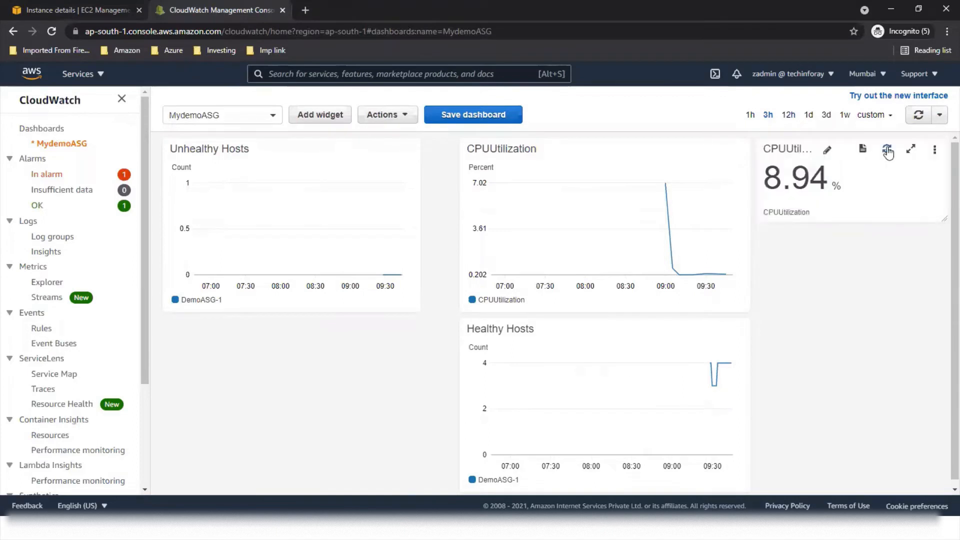
click(887, 148)
click(692, 149)
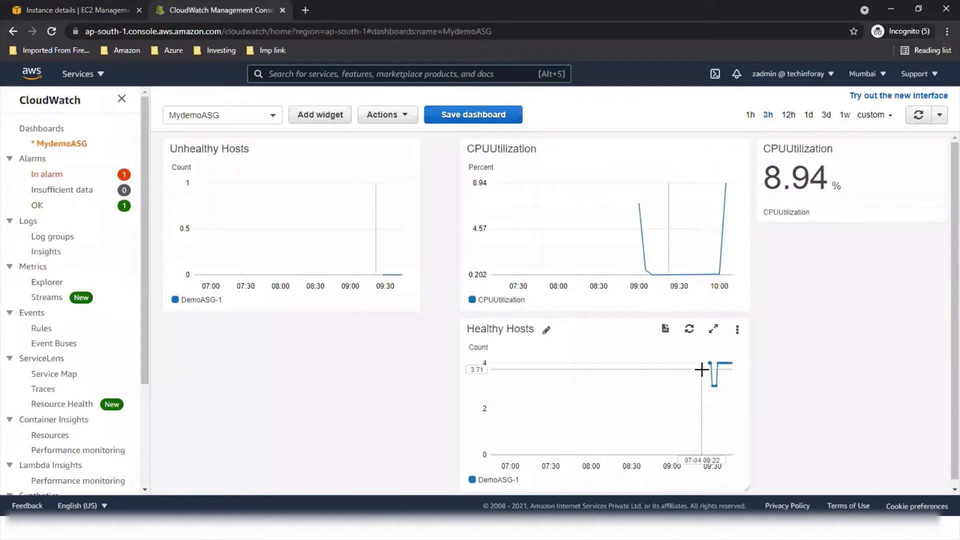
click(689, 328)
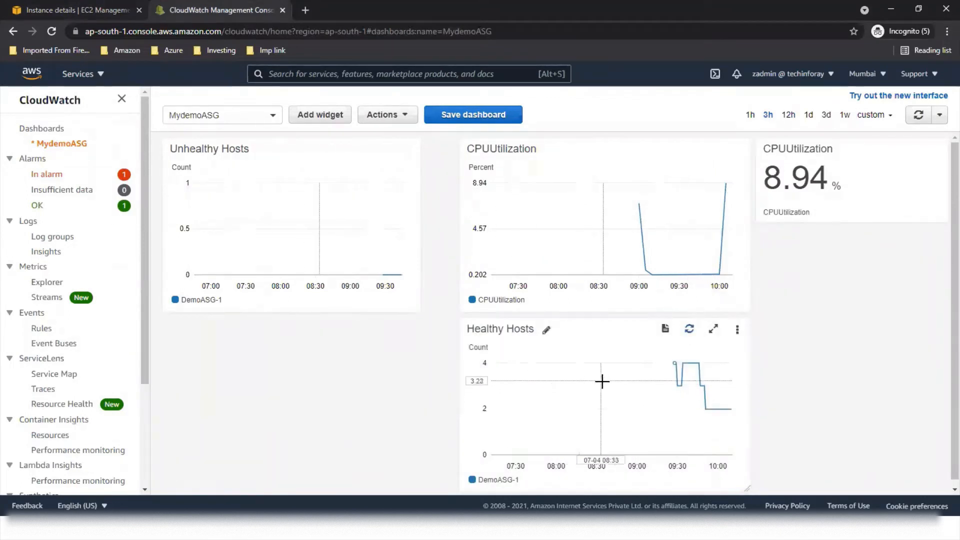
Refresh the CPUUtilization number widget repeatedly to monitor the CPU load.
mouse_move(799, 185)
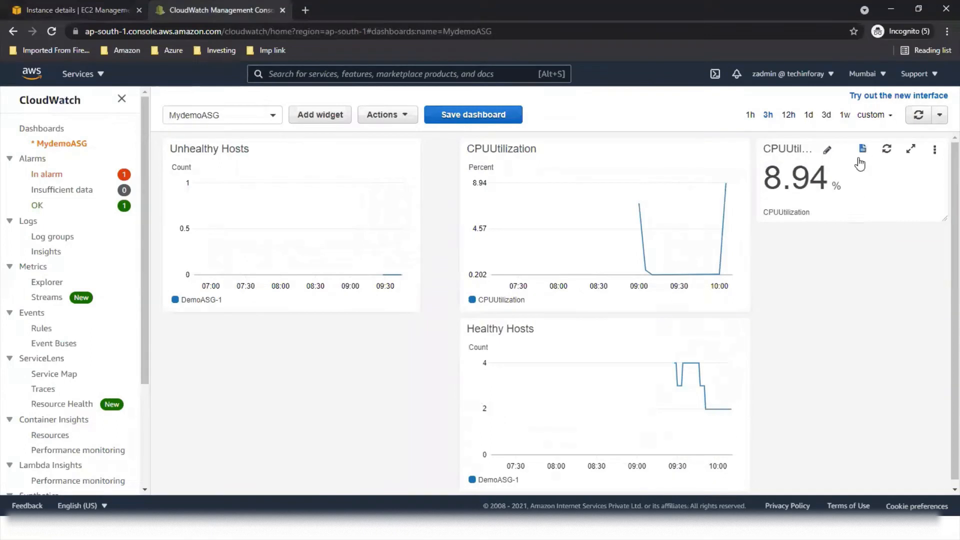
click(885, 156)
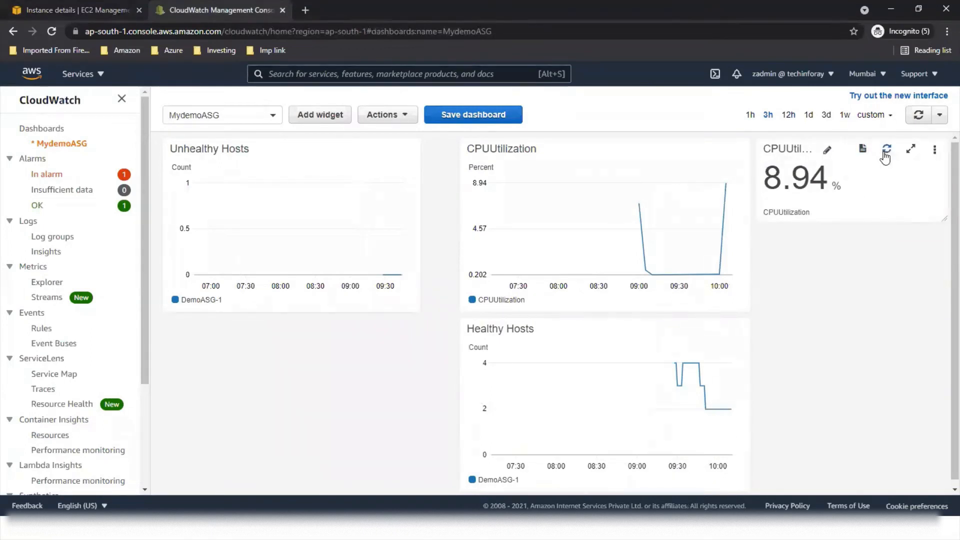
click(886, 157)
click(885, 157)
click(887, 155)
click(887, 155)
click(886, 155)
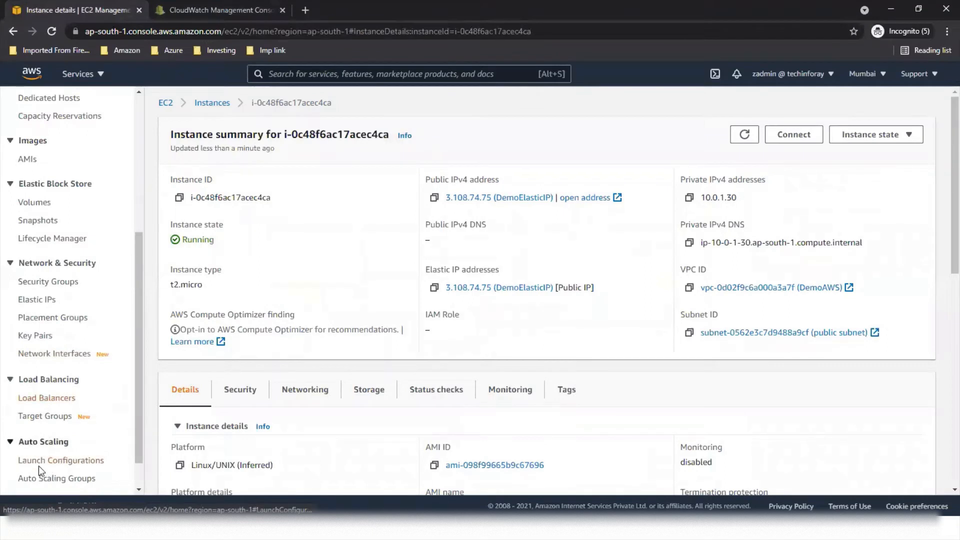
Open the DemoASG Auto Scaling group in the EC2 console and review its group details and activity history.
click(46, 480)
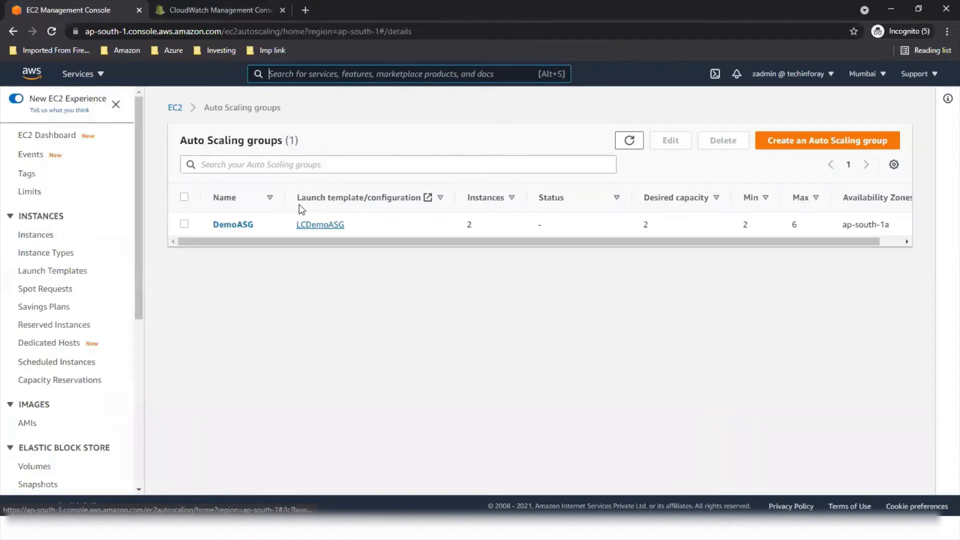
click(245, 225)
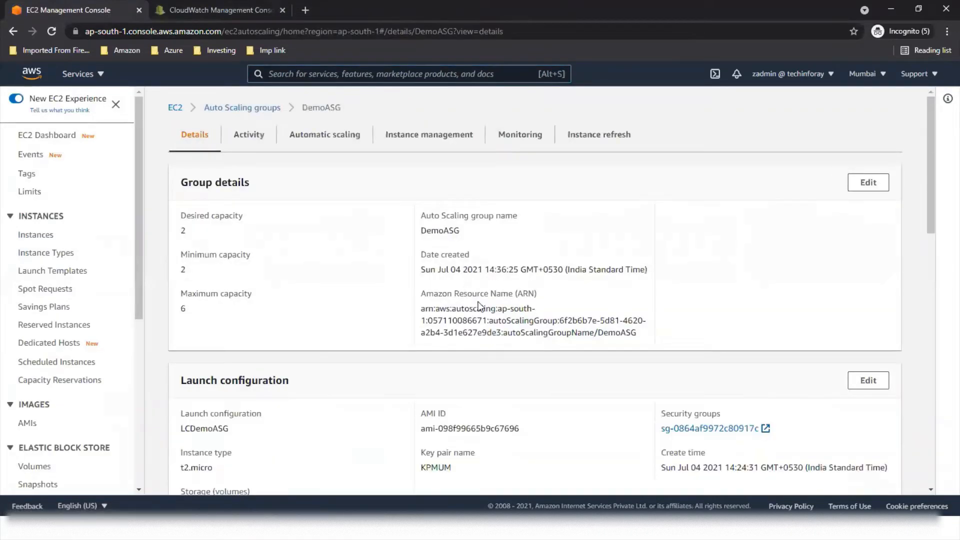
scroll(479, 306, down, 3)
scroll(352, 184, up, 3)
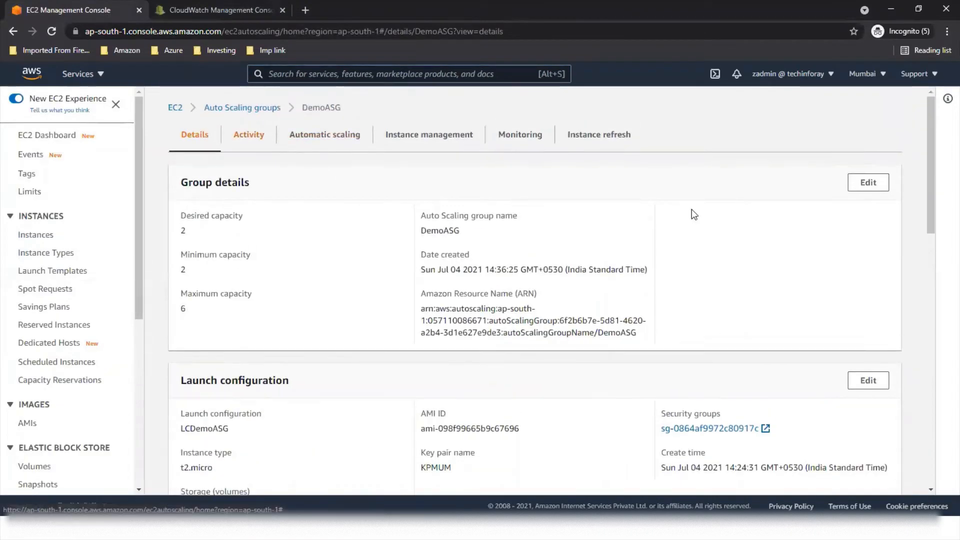
scroll(683, 287, down, 3)
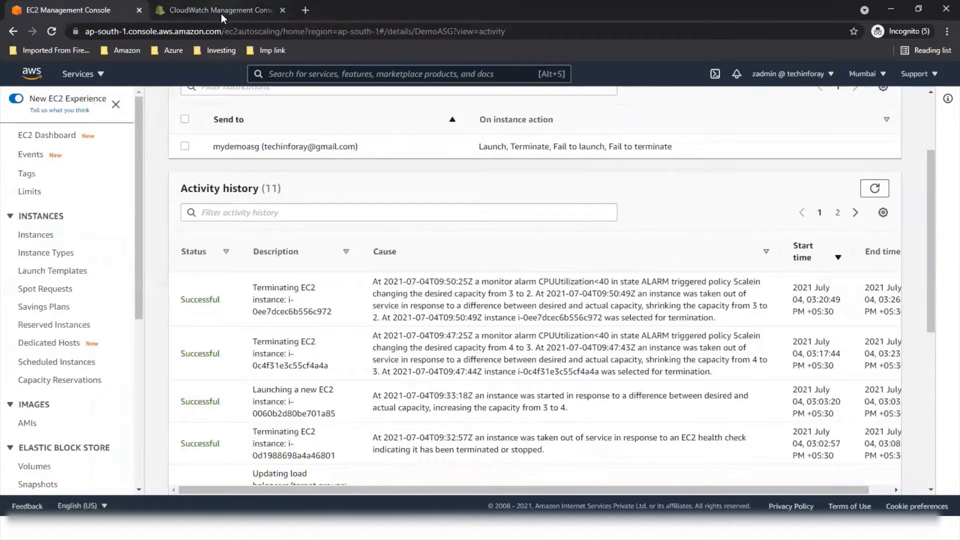
Return to the CloudWatch MydemoASG dashboard and refresh the CPUUtilization number widget to recheck the load.
click(221, 15)
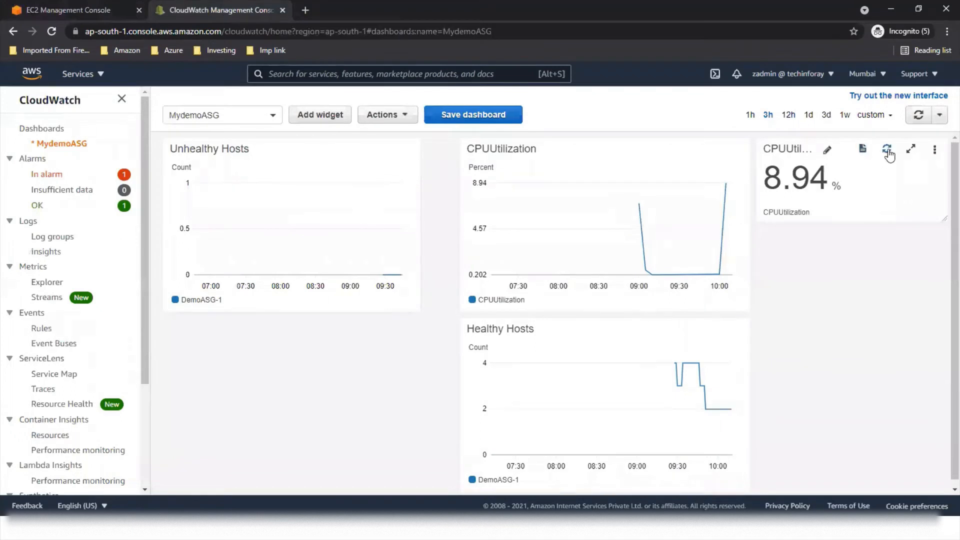
click(888, 152)
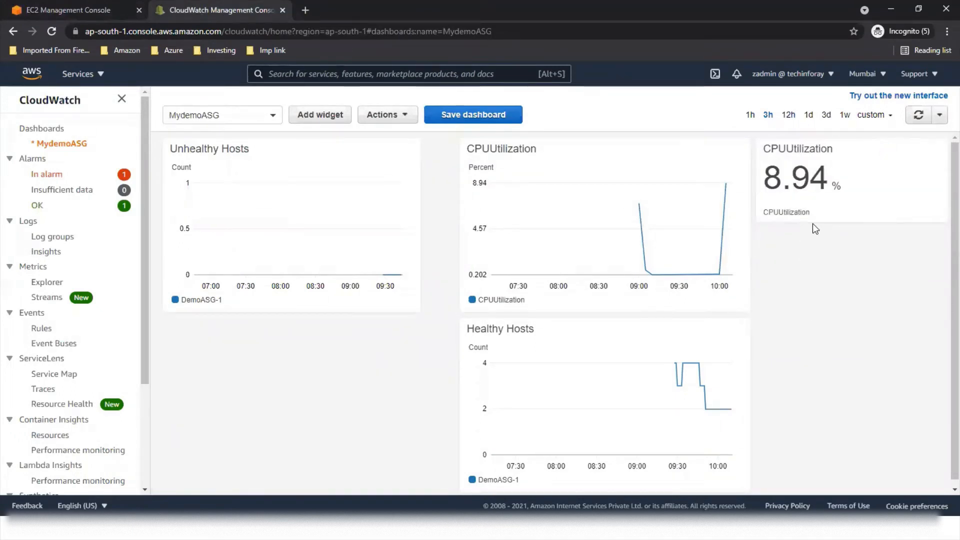
mouse_move(890, 152)
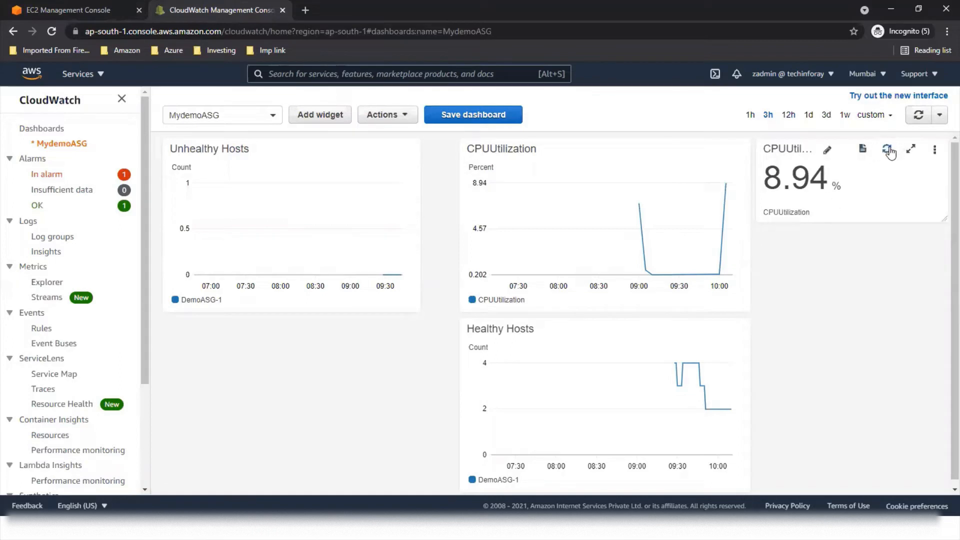
click(888, 150)
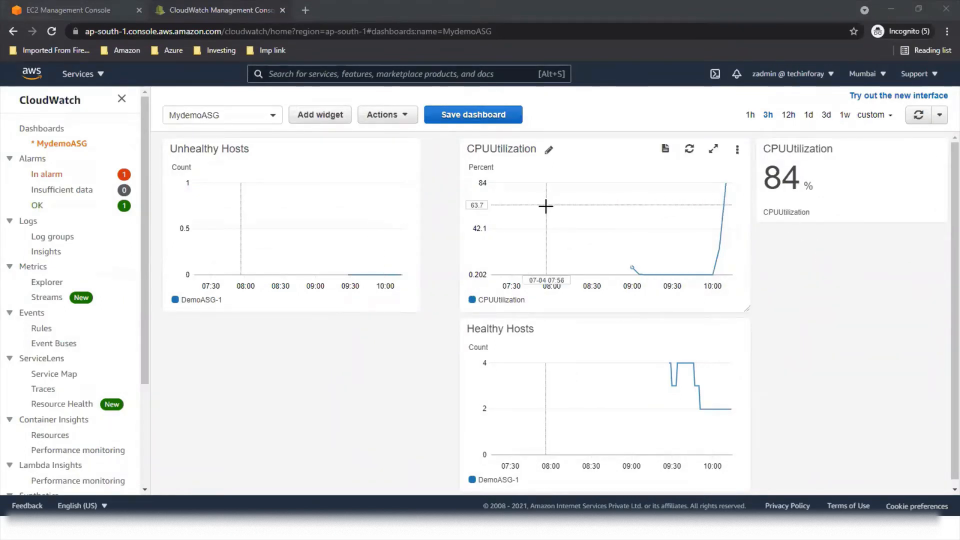
Switch to the EC2 console tab and refresh the DemoASG group's activity history to check for new scaling activity.
click(80, 11)
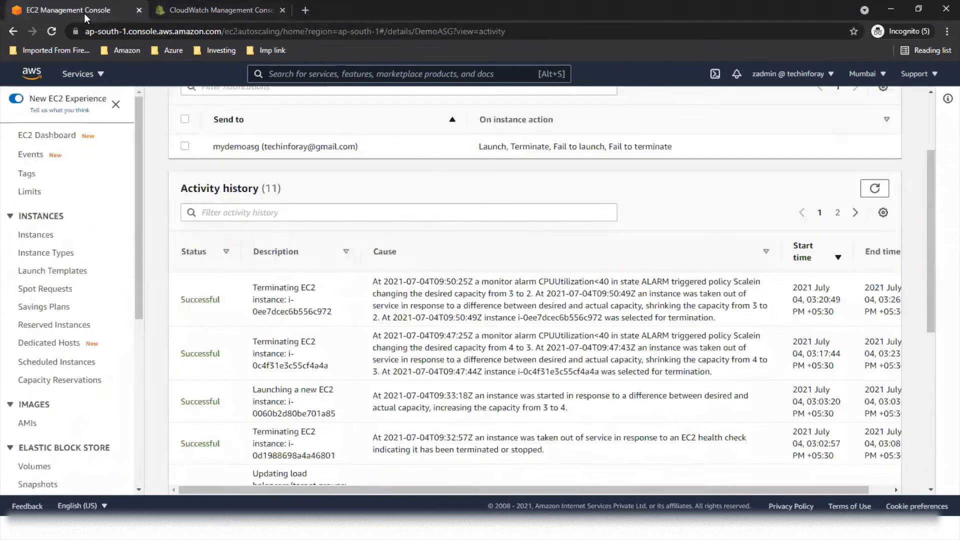
scroll(872, 190, up, 3)
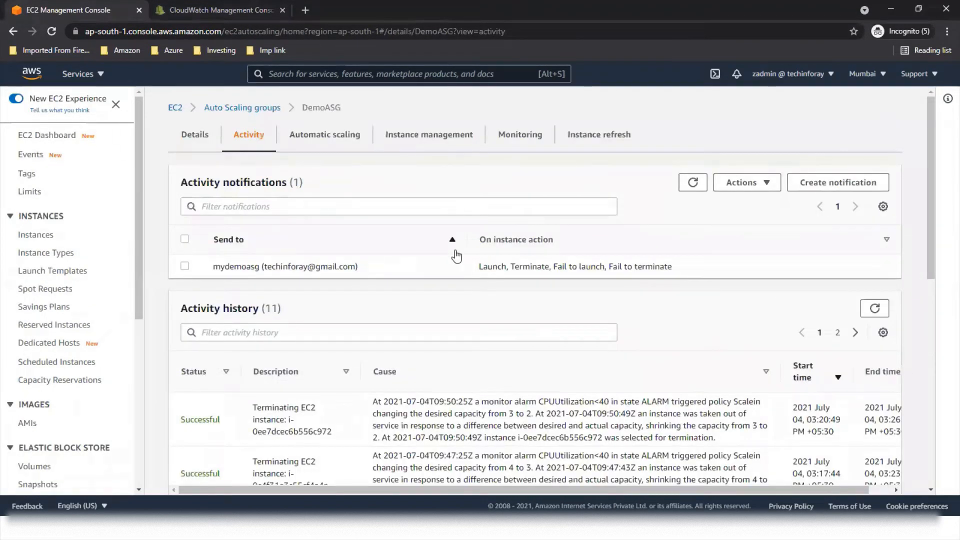
click(875, 308)
scroll(590, 299, down, 3)
click(874, 130)
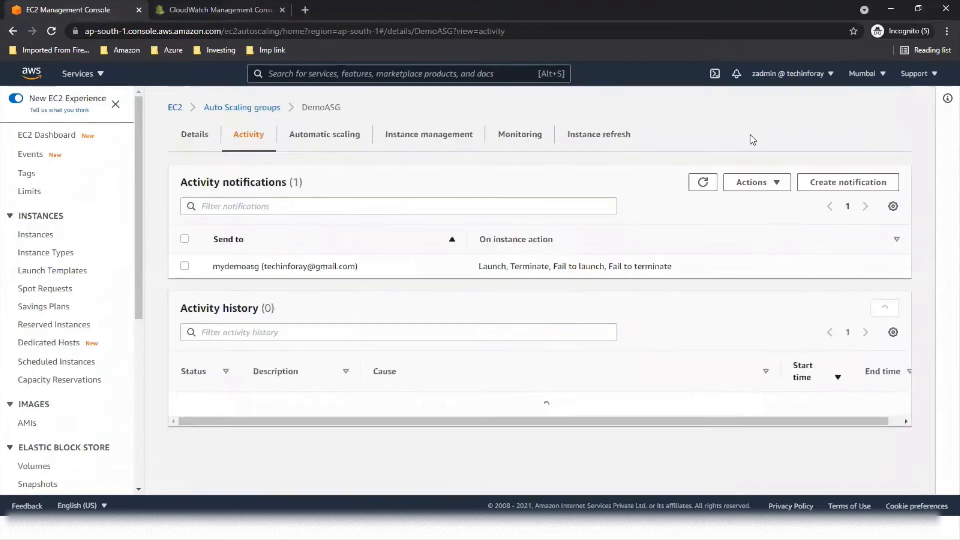
Open the DemoASG-1 target group and check the health status of its registered targets.
scroll(10, 388, down, 3)
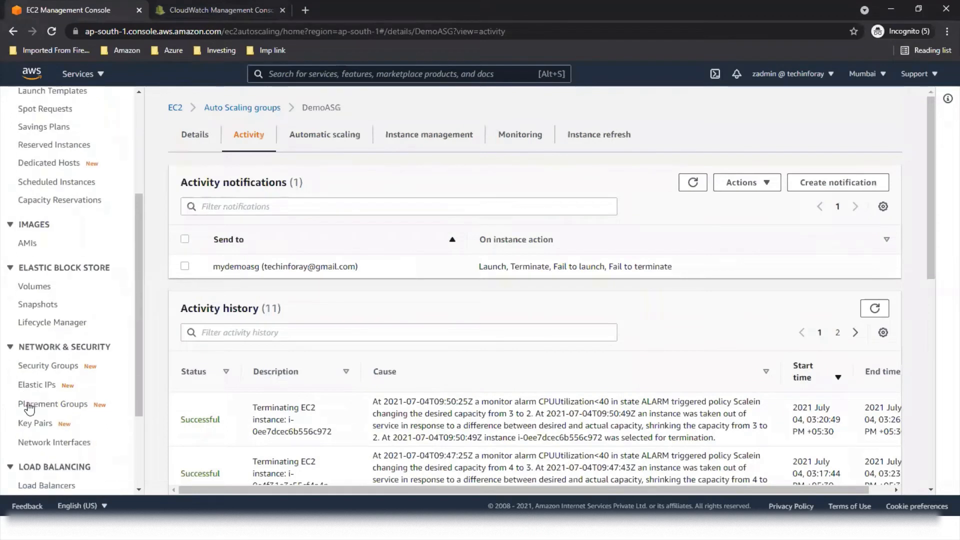
scroll(29, 409, down, 2)
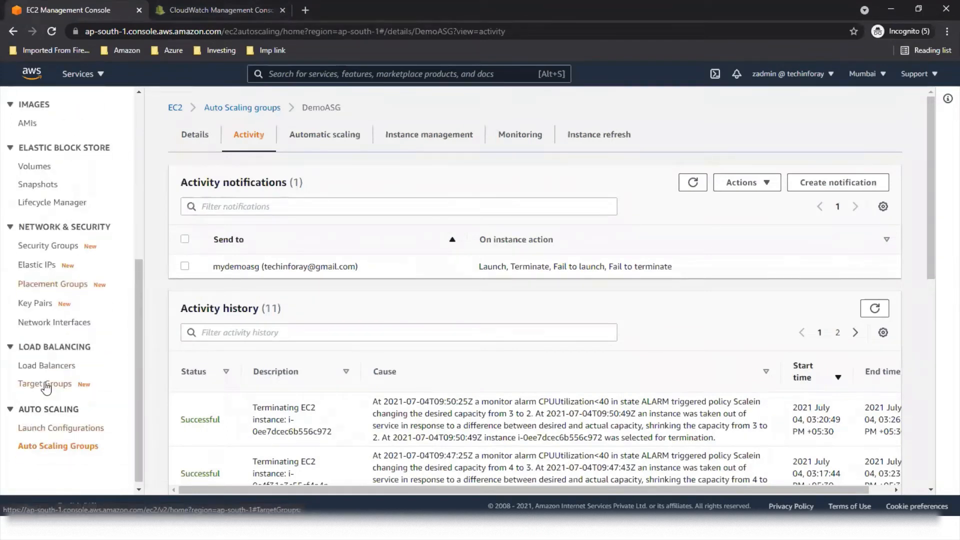
click(45, 384)
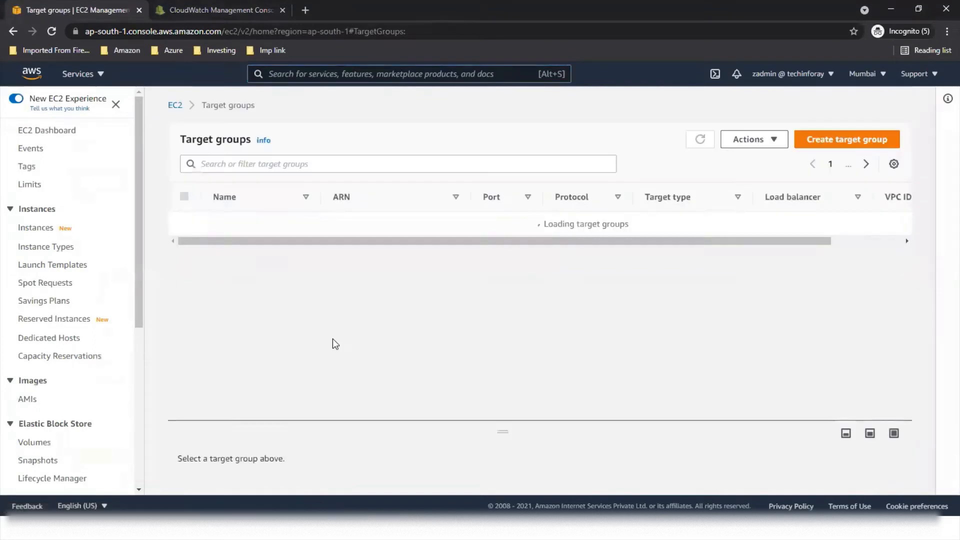
click(245, 224)
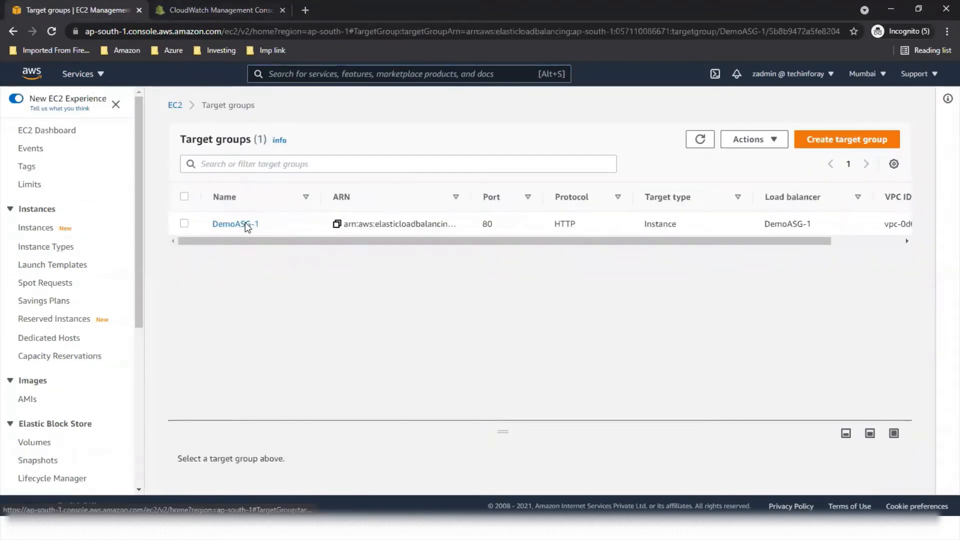
scroll(342, 322, down, 1)
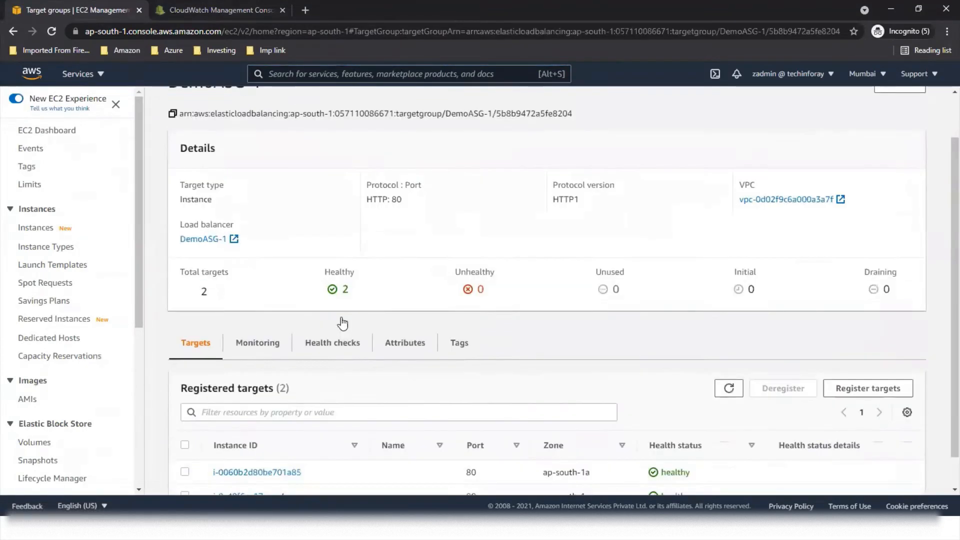
scroll(342, 322, down, 1)
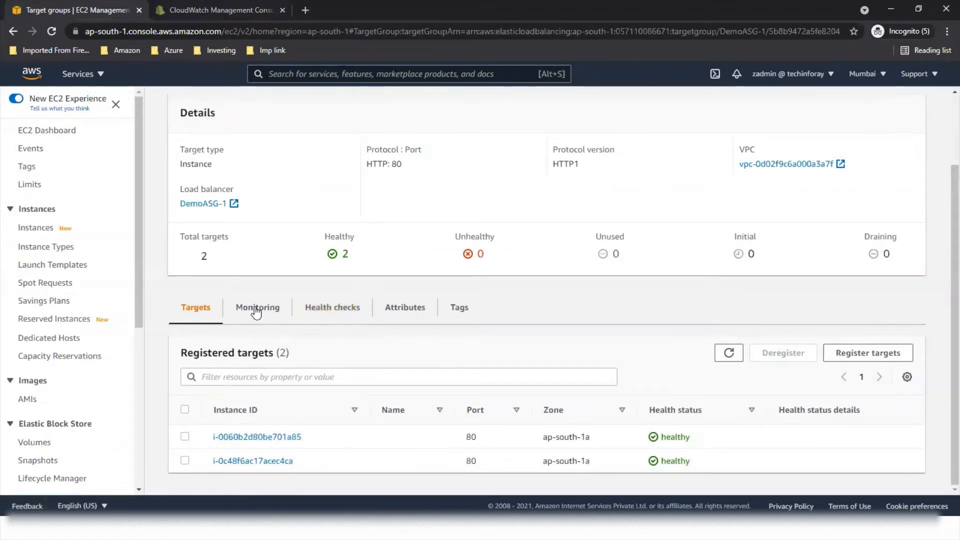
Go back to the DemoASG Auto Scaling group and refresh its activity history.
scroll(47, 368, down, 5)
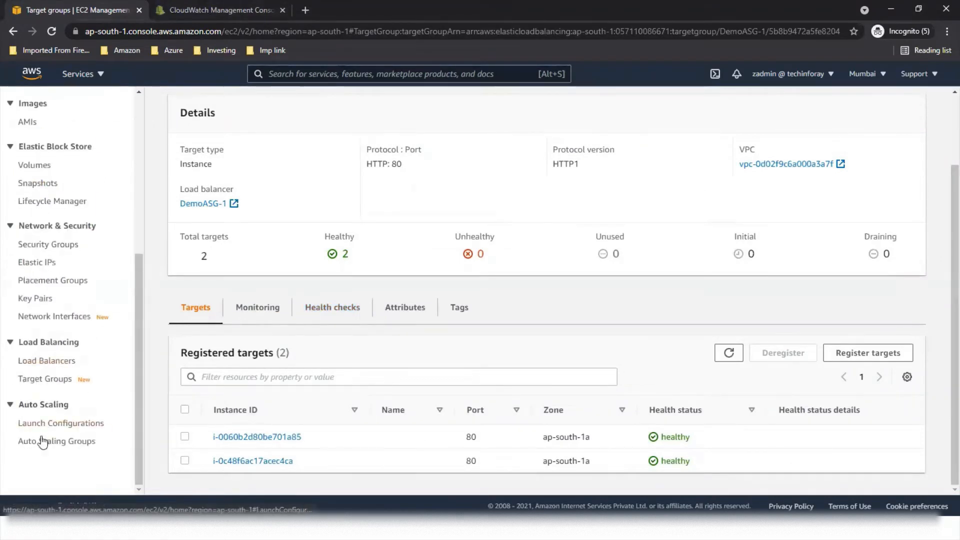
click(43, 442)
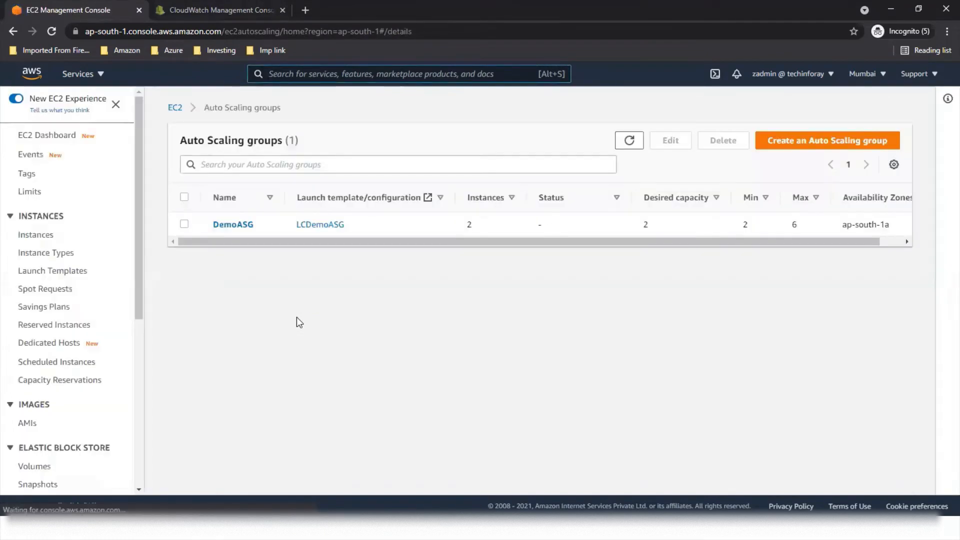
click(235, 225)
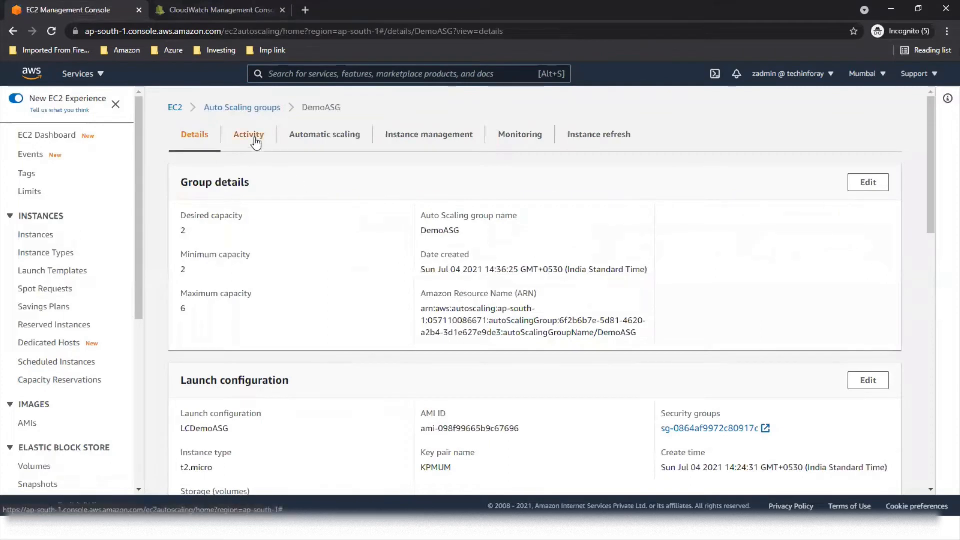
click(256, 143)
scroll(570, 266, down, 3)
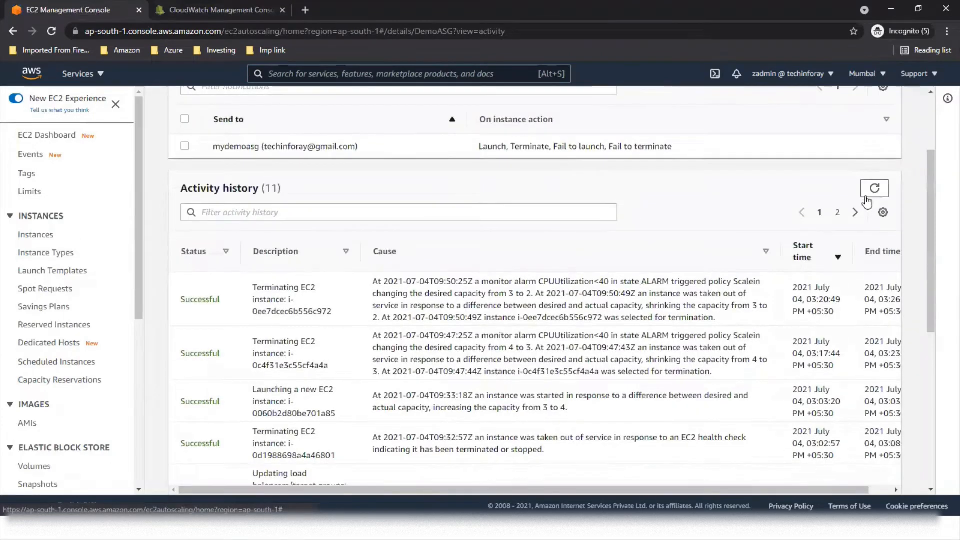
click(875, 190)
Highlight the alarm trigger and the desired-capacity change in the cause of the newest launch activity.
scroll(746, 257, down, 1)
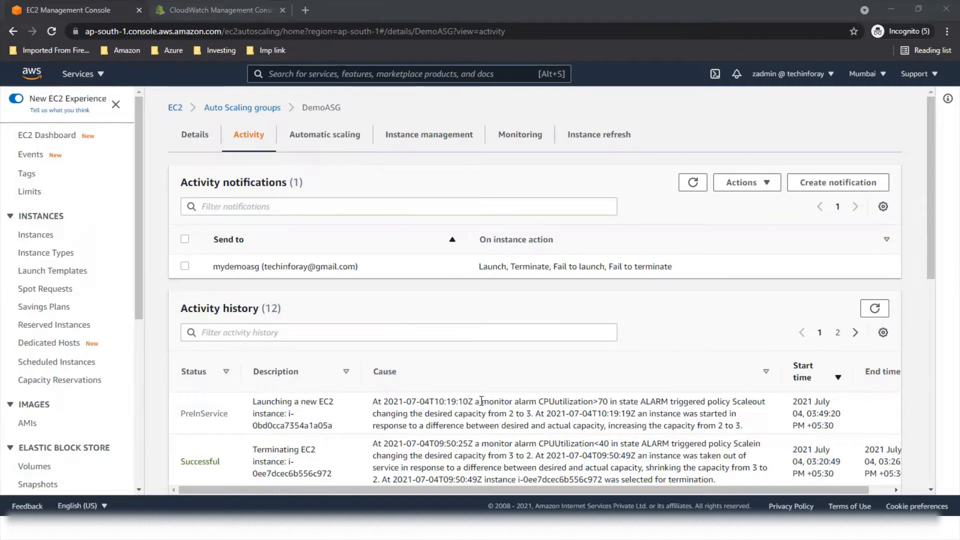
drag(481, 402, 752, 403)
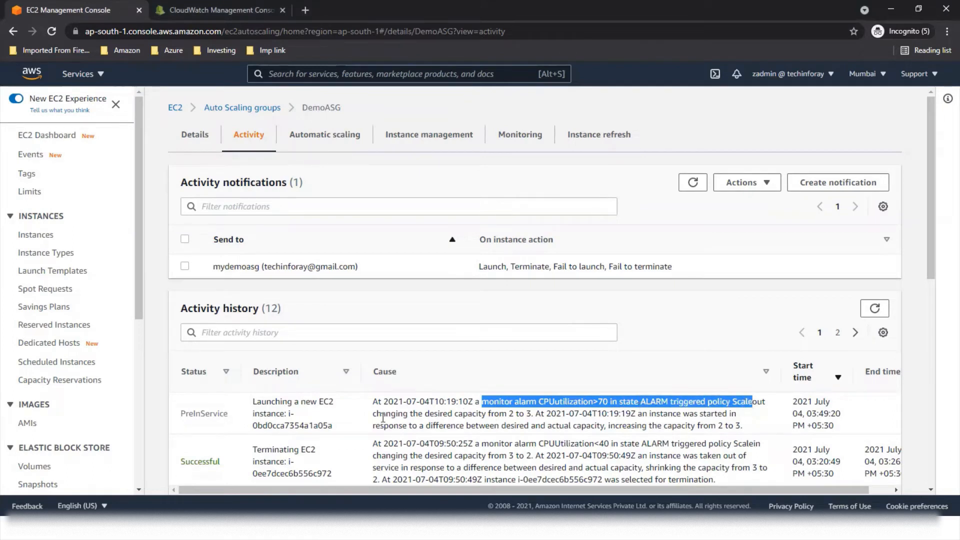
drag(382, 415, 540, 416)
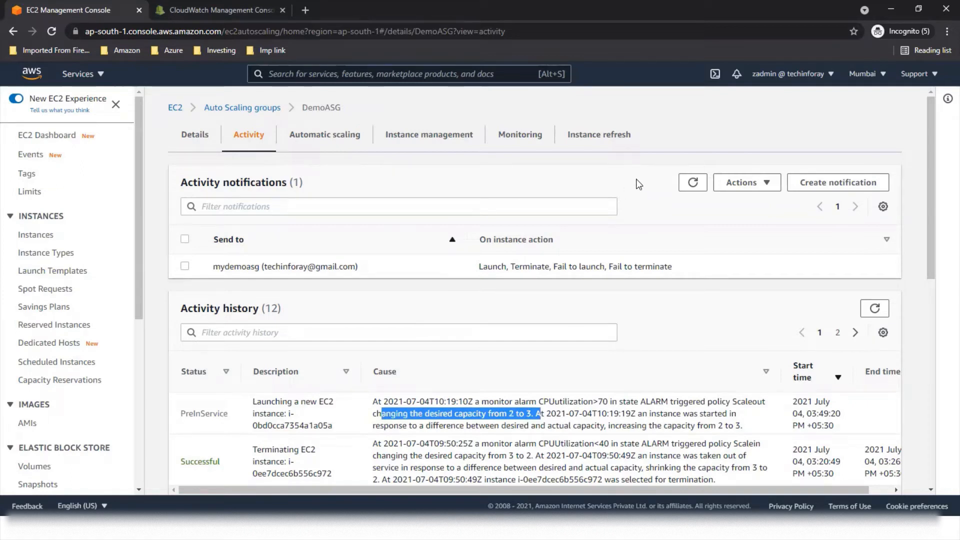
Switch to the CloudWatch MydemoASG dashboard, refresh all its widgets and inspect the CPUUtilization number's metric details.
click(250, 11)
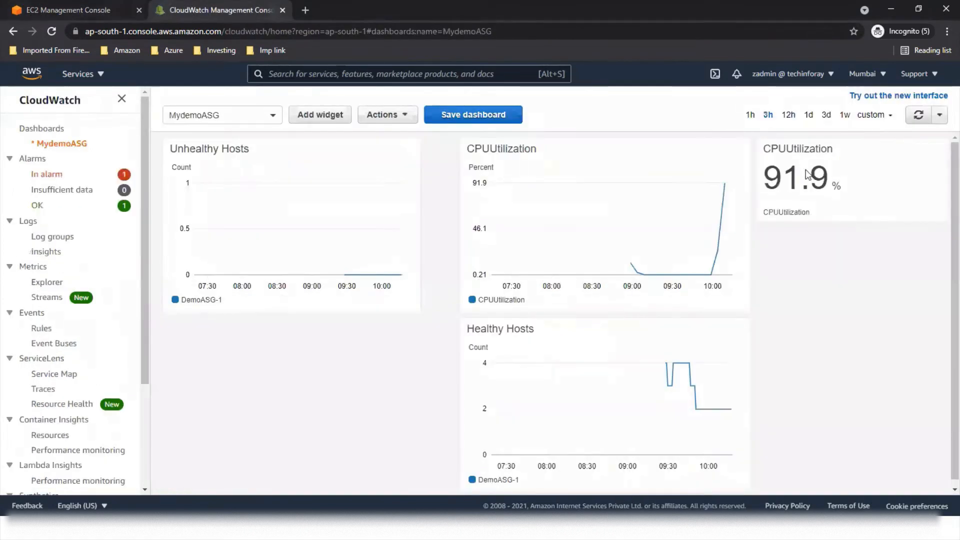
click(919, 115)
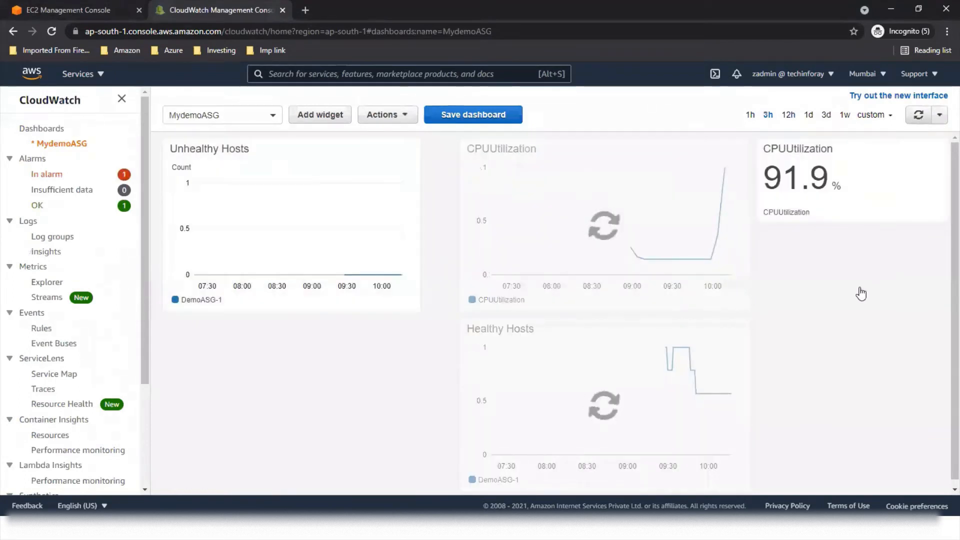
mouse_move(803, 212)
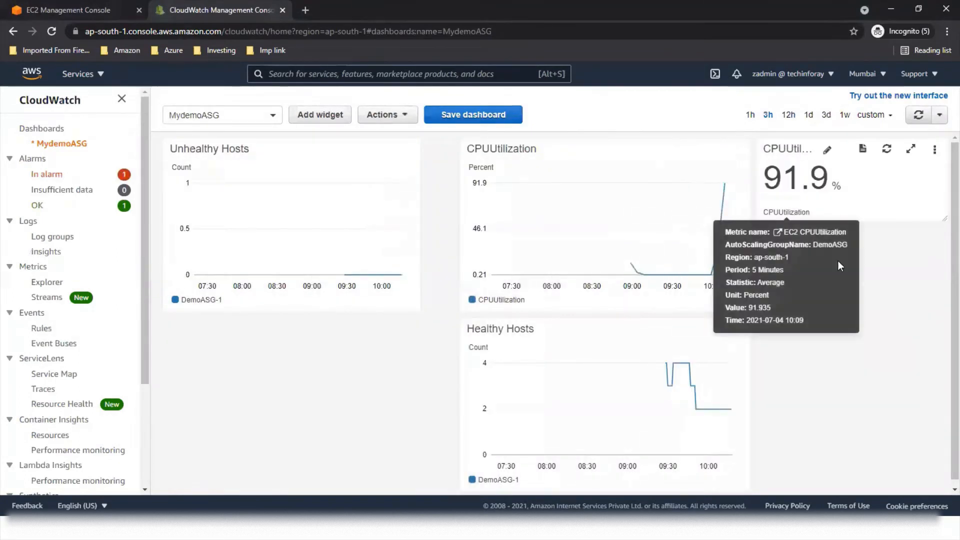
Return to the EC2 console, check the capacity in the Auto Scaling groups list and open the Instances list.
click(74, 12)
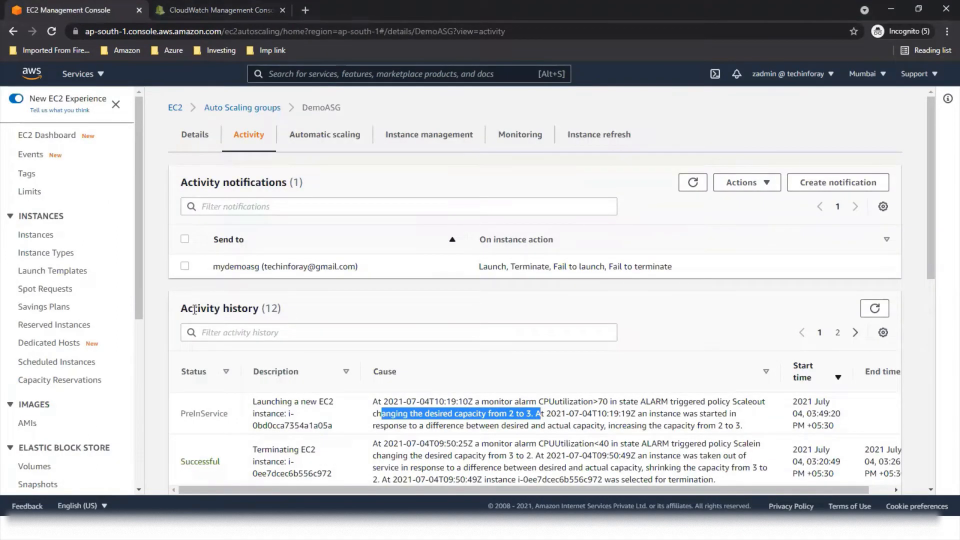
click(218, 107)
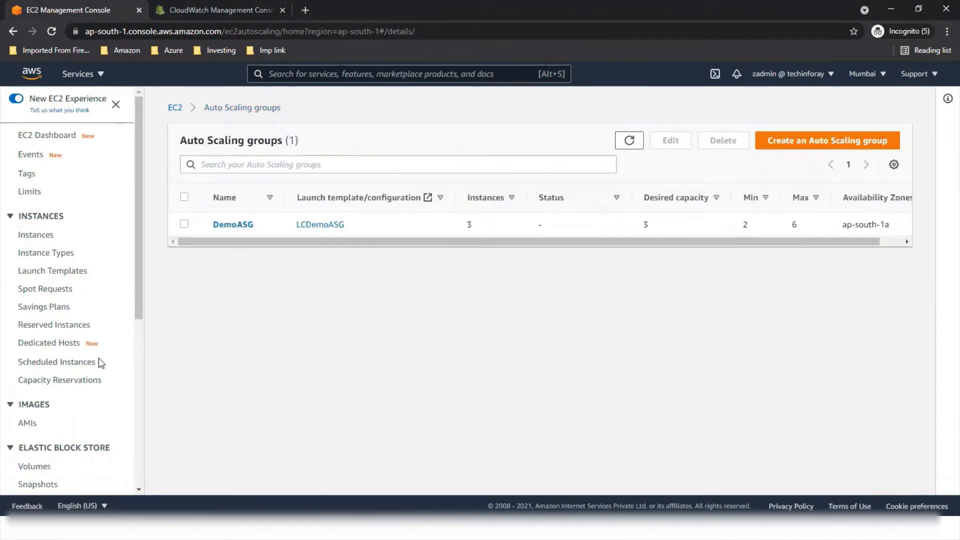
click(46, 235)
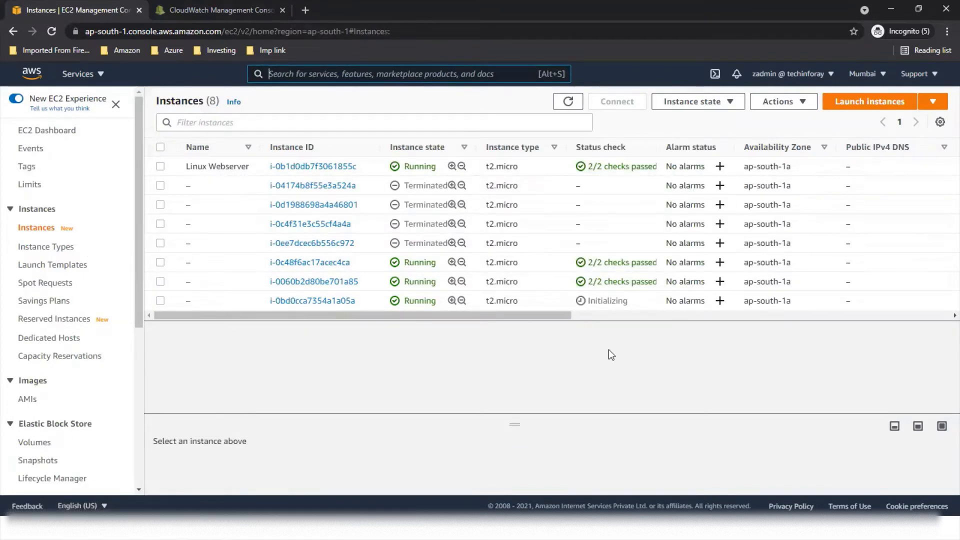
key(alt+s)
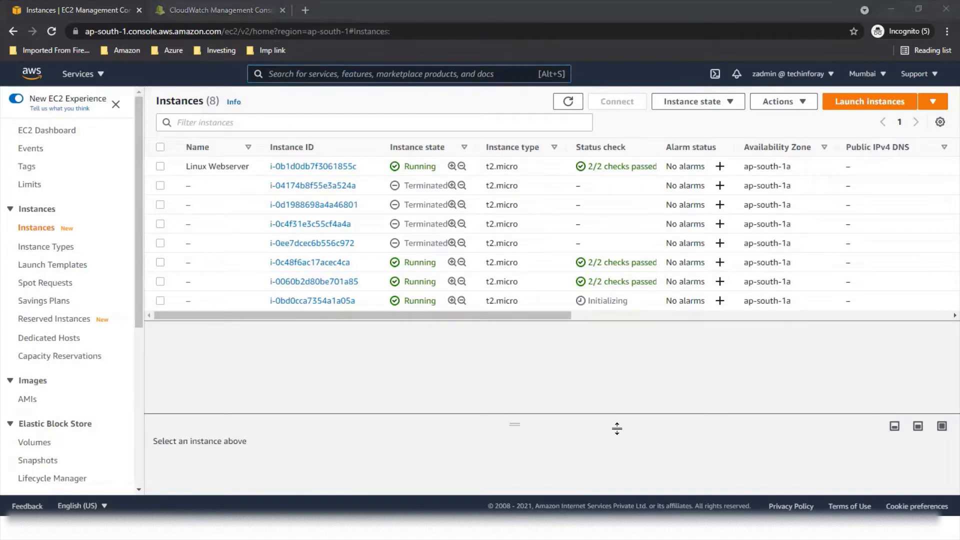
mouse_move(261, 294)
mouse_down()
mouse_move(267, 310)
mouse_move(350, 310)
mouse_move(369, 286)
mouse_move(270, 284)
mouse_up()
mouse_move(553, 296)
mouse_down()
mouse_move(554, 314)
mouse_move(657, 290)
mouse_move(553, 292)
mouse_up()
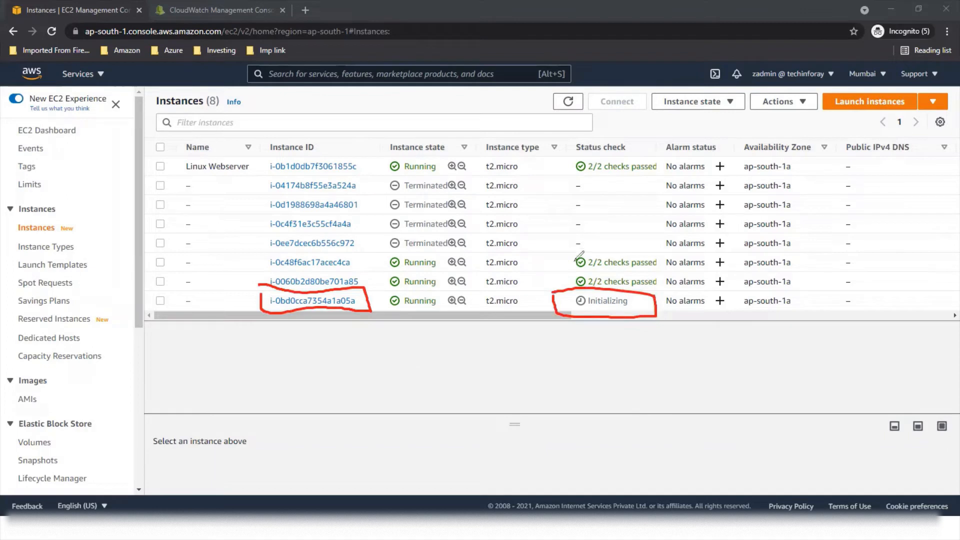
mouse_move(564, 251)
mouse_down()
mouse_move(585, 289)
mouse_move(687, 274)
mouse_move(603, 247)
mouse_move(565, 252)
mouse_up()
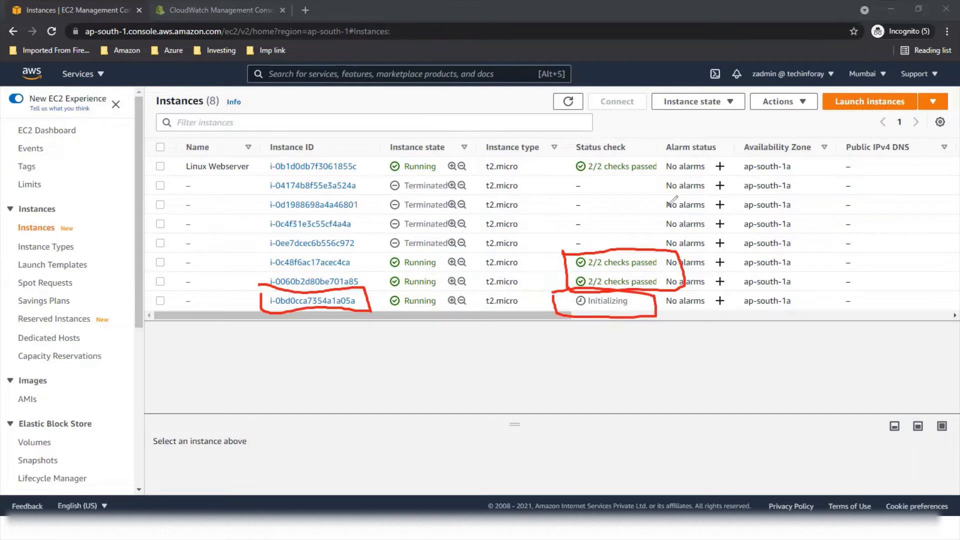
click(638, 83)
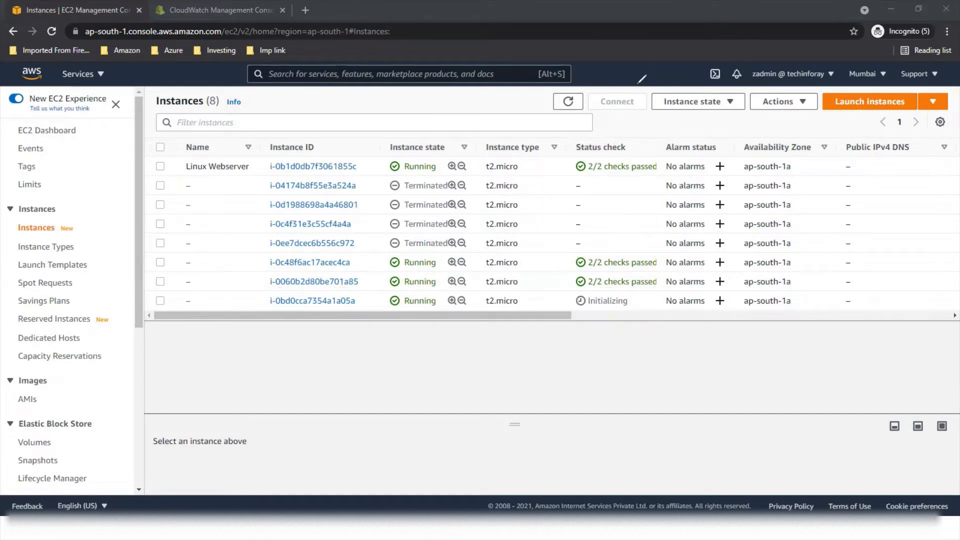
Refresh the Instances list and open the DemoASG-1 target group to check its registered targets.
click(568, 101)
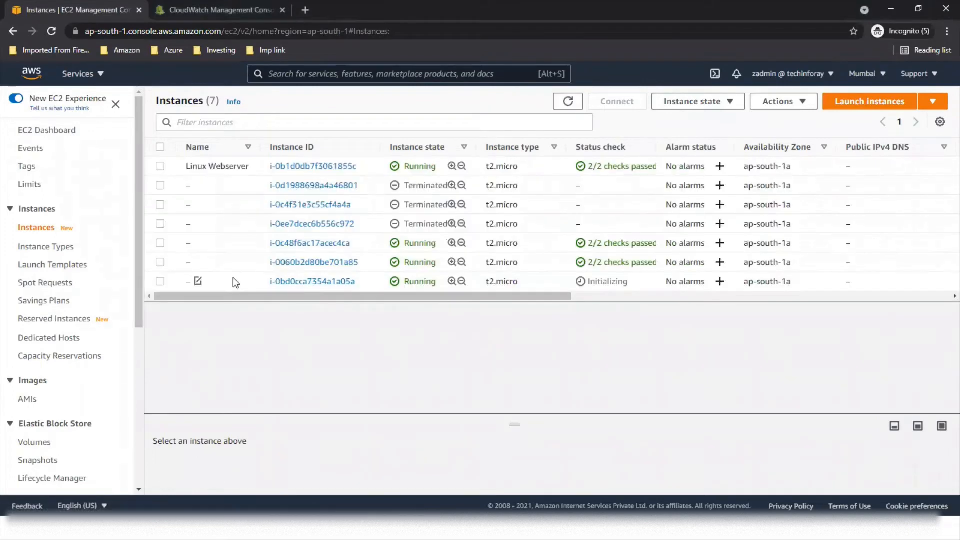
scroll(55, 350, down, 5)
scroll(56, 356, down, 1)
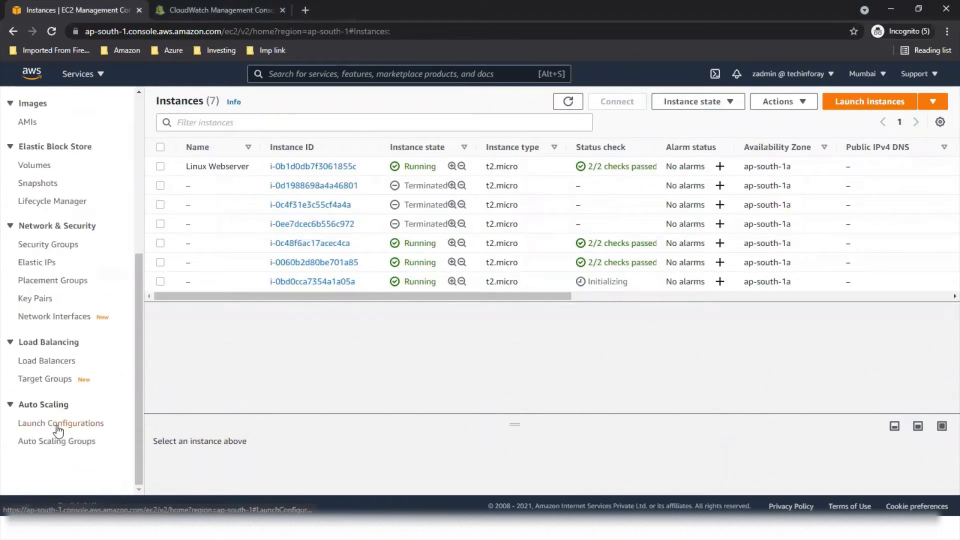
click(61, 381)
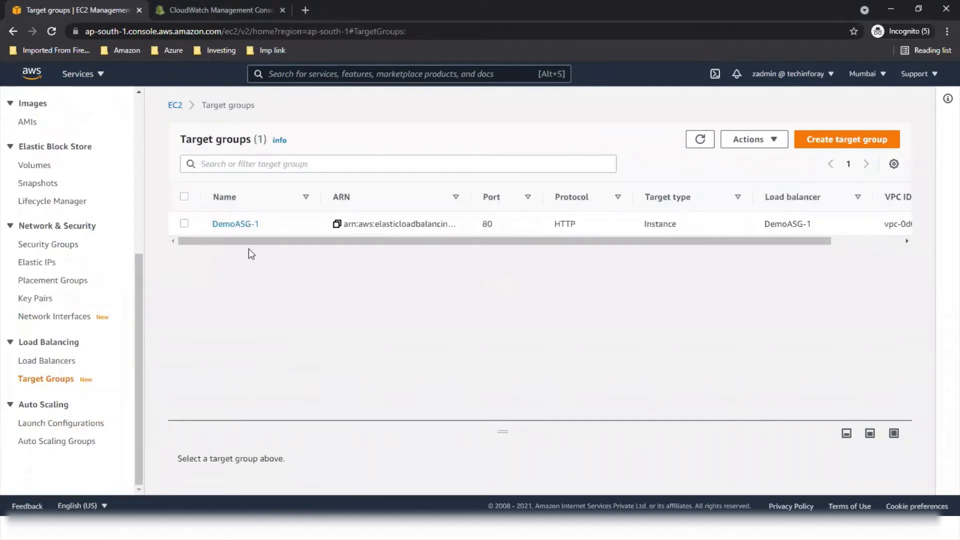
click(235, 224)
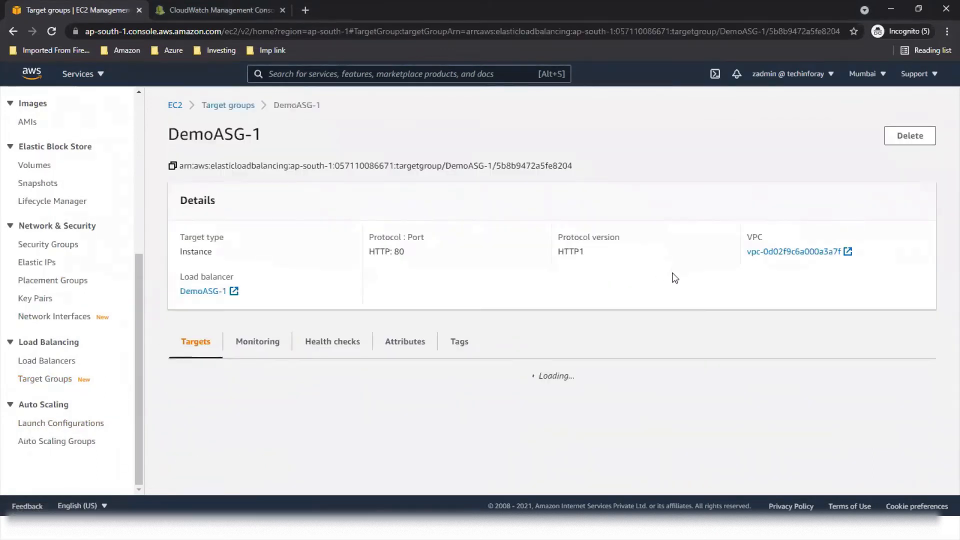
scroll(672, 276, down, 3)
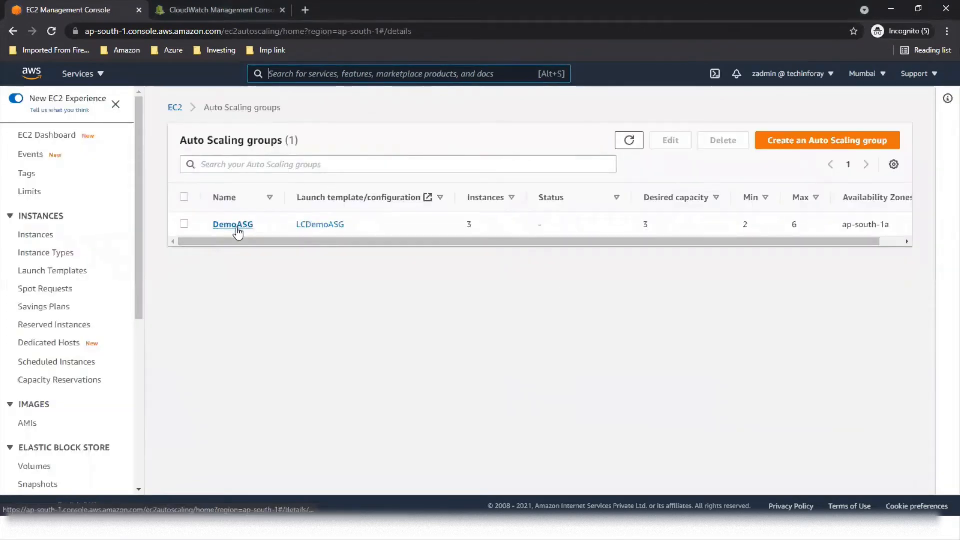
Open the DemoASG group's activity history and highlight the capacity increase in the cause of the latest instance launch.
click(234, 226)
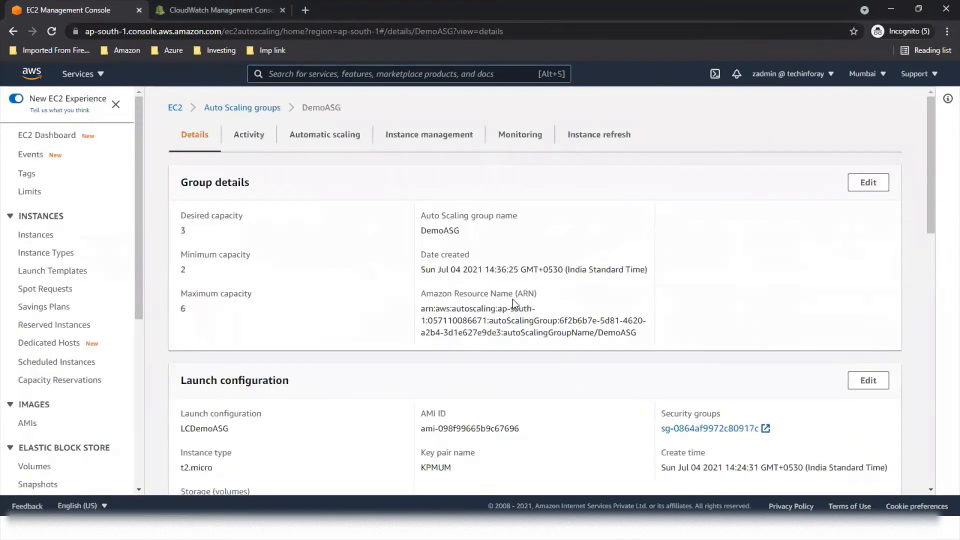
click(267, 144)
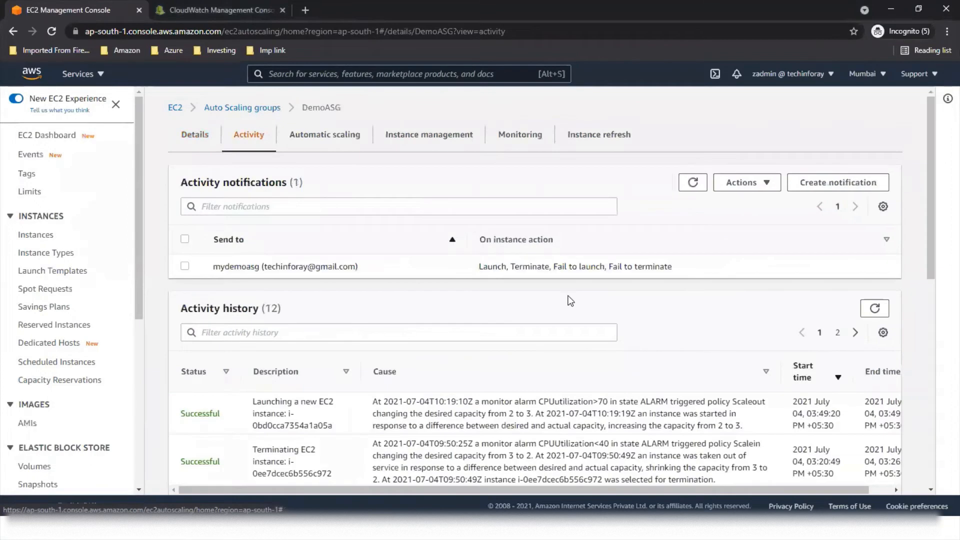
scroll(568, 299, down, 3)
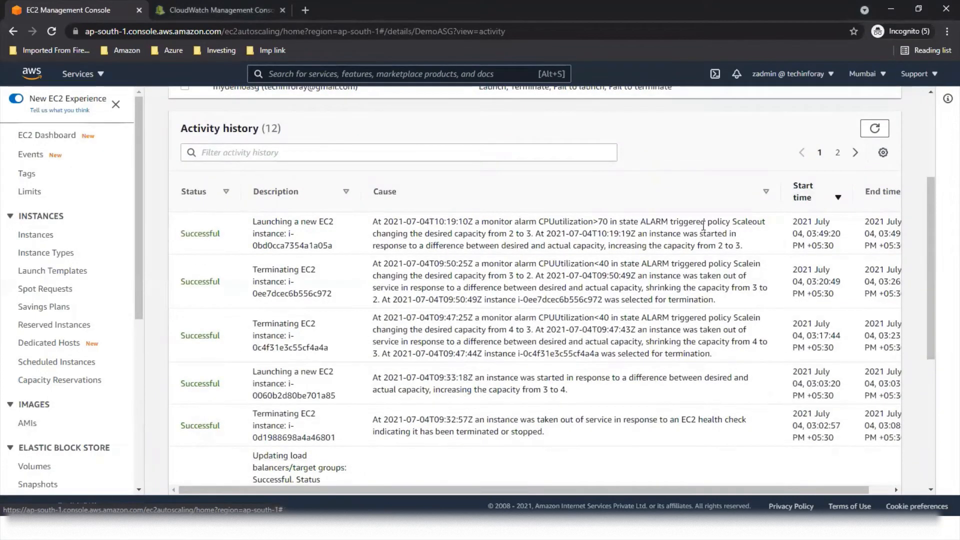
drag(585, 250, 744, 247)
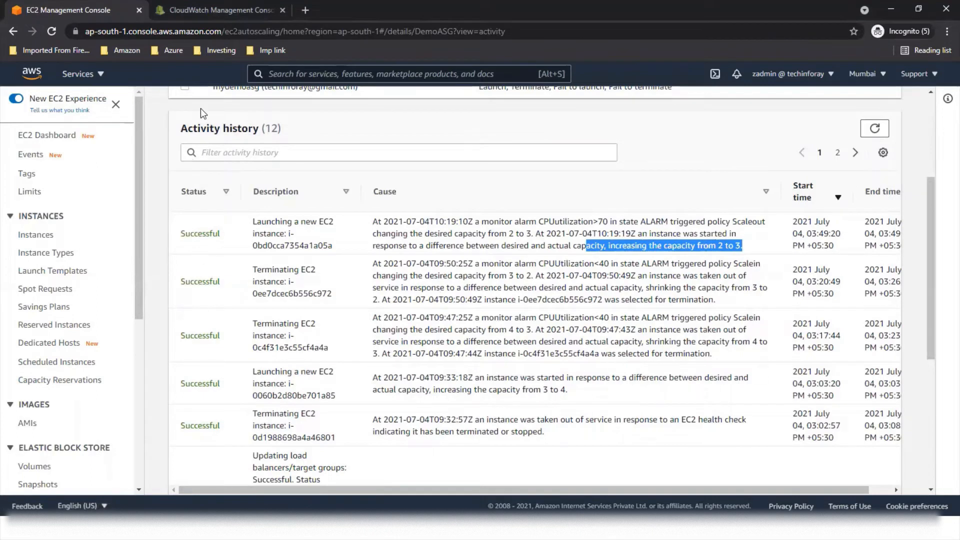
Switch to the DemoASG load balancer's test page and reload it to check that the web server responds.
key(alt+Tab)
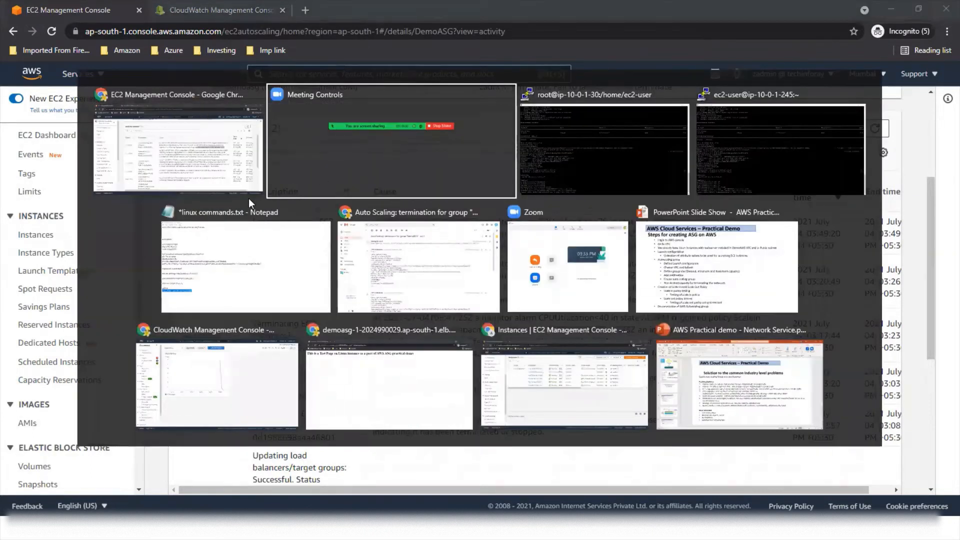
click(396, 369)
click(413, 32)
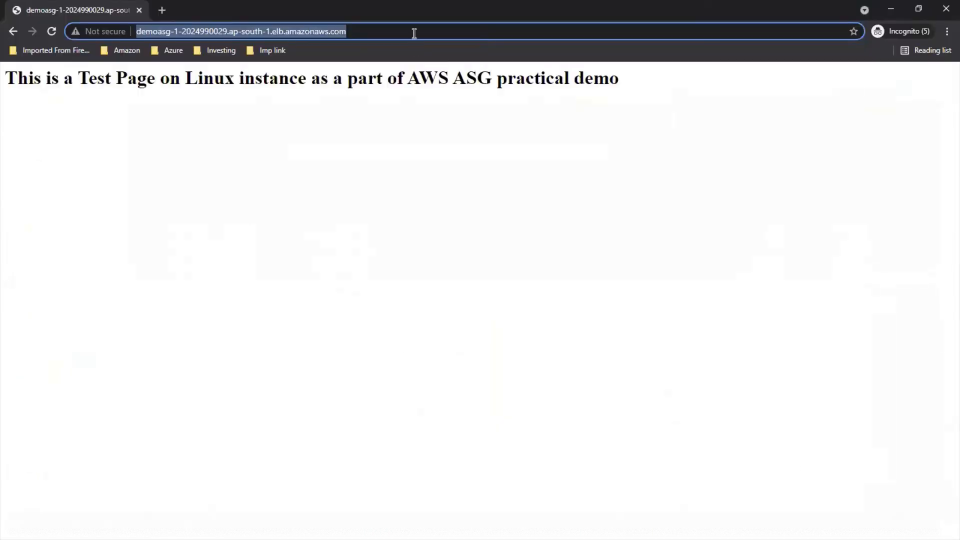
click(414, 33)
key(Return)
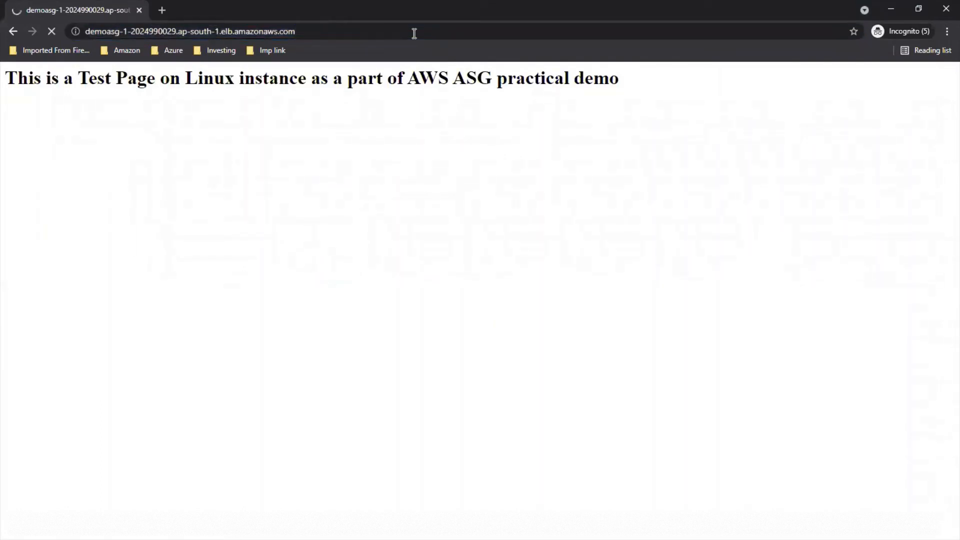
Switch back to the CloudWatch MydemoASG dashboard and refresh its widgets to check CPU utilization and host counts.
key(alt+Tab)
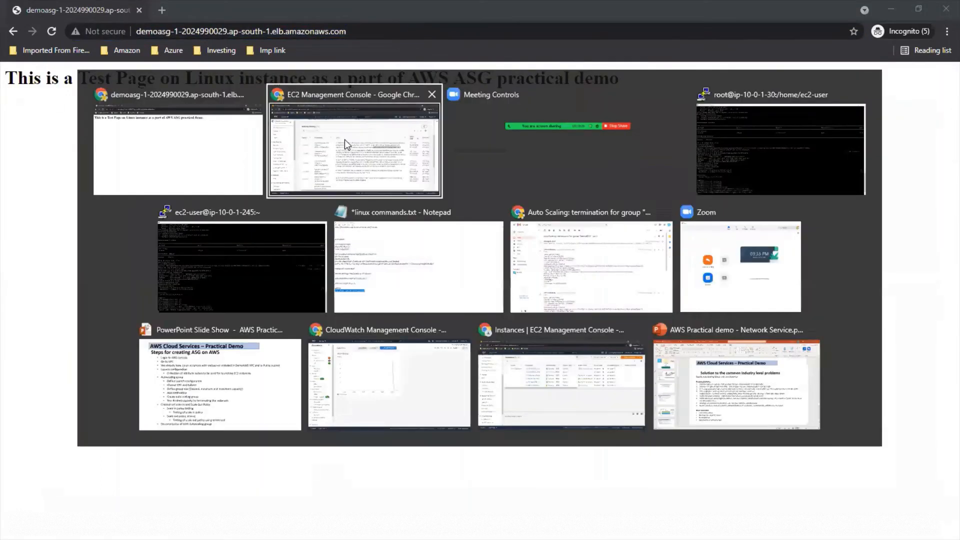
click(191, 150)
key(alt+Tab)
click(338, 146)
click(218, 14)
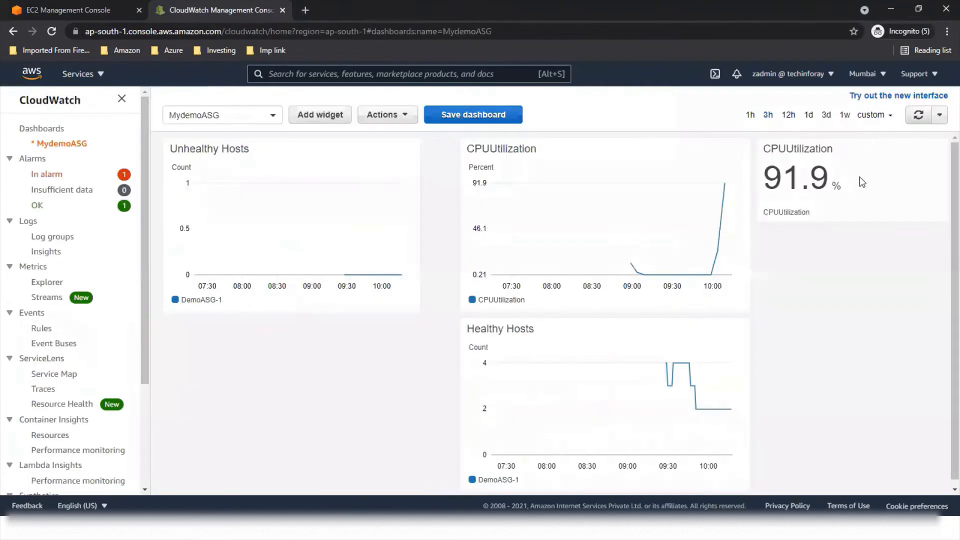
click(919, 118)
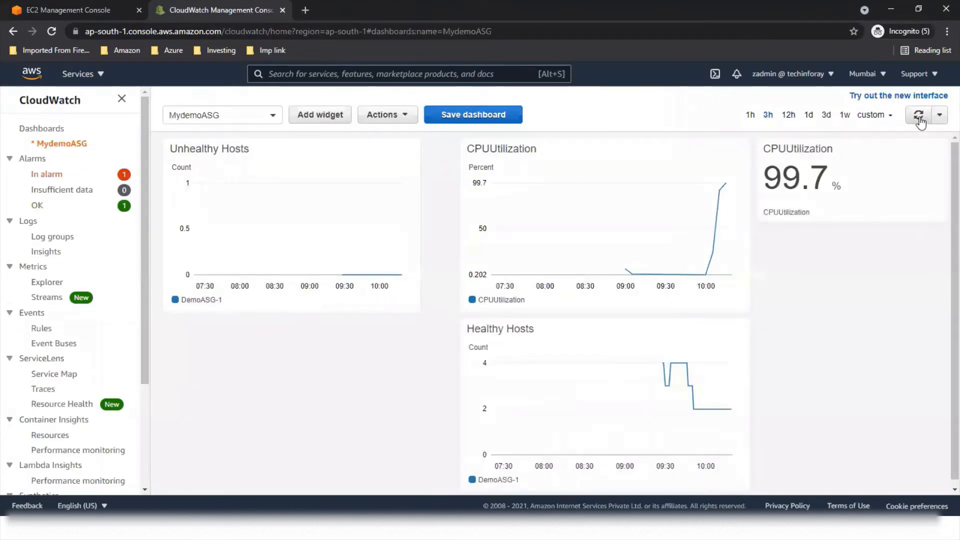
click(919, 118)
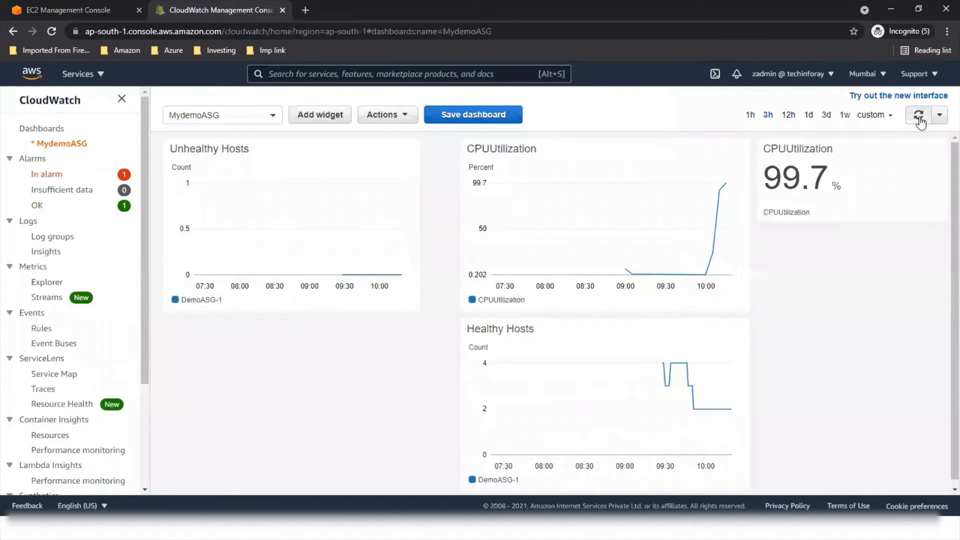
click(919, 118)
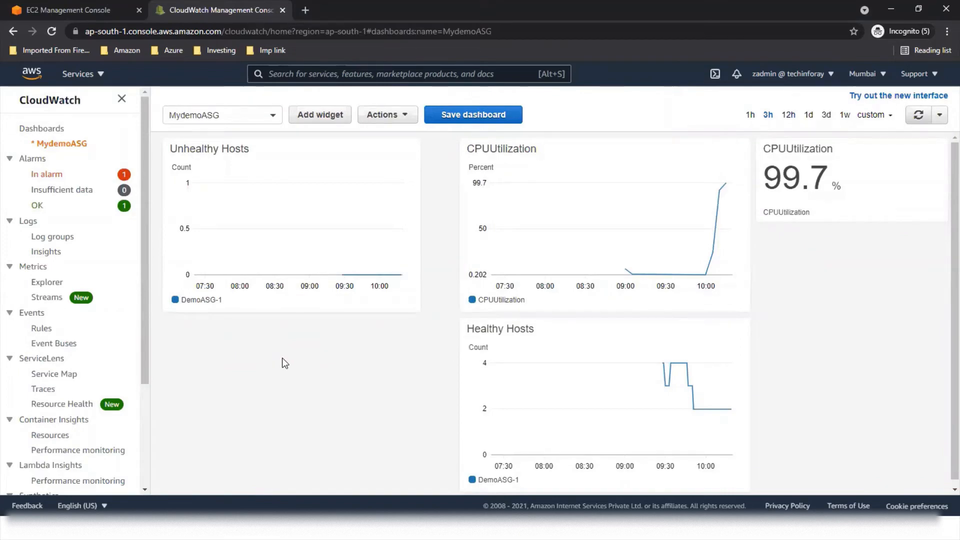
Switch to the ip-10-0-1-245 terminal, stop the running stress test and exit the session.
key(alt+Tab)
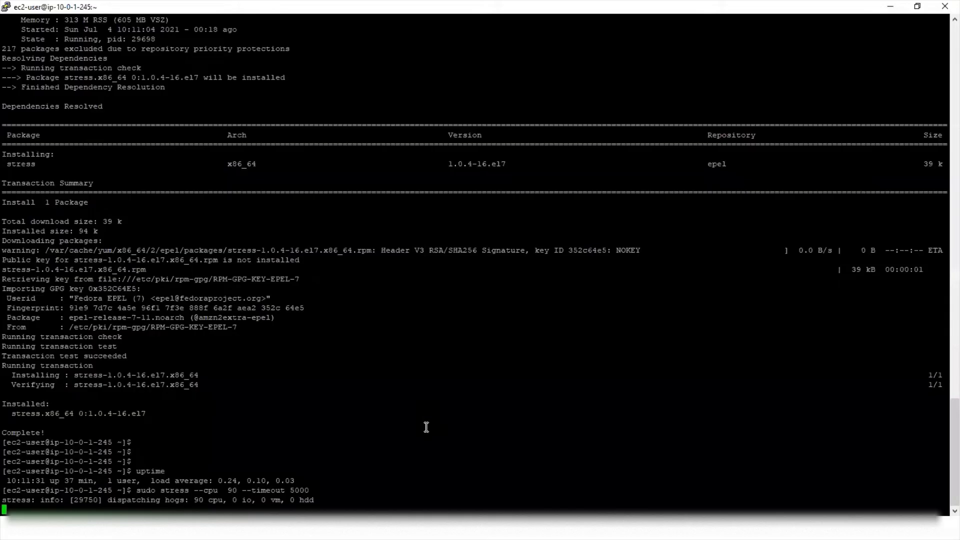
key(ctrl+c)
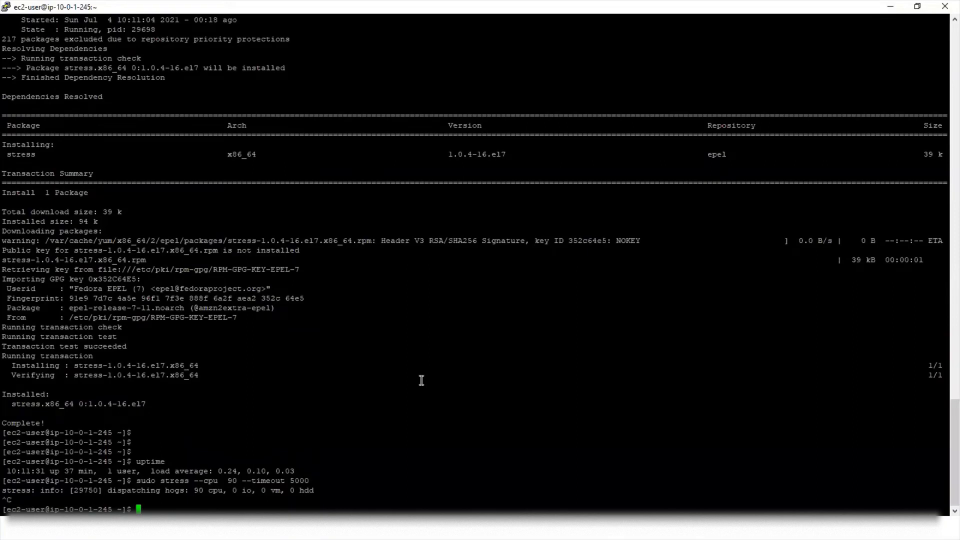
text(exit)
key(Return)
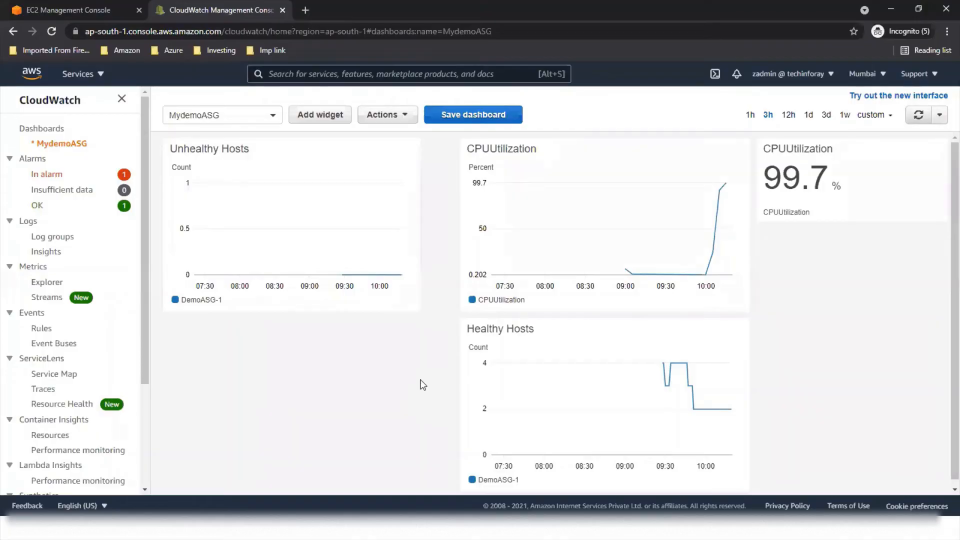
Stop the stress test in the ip-10-0-1-30 terminal, check the load with uptime, and exit the root and ec2-user sessions.
key(alt+Tab)
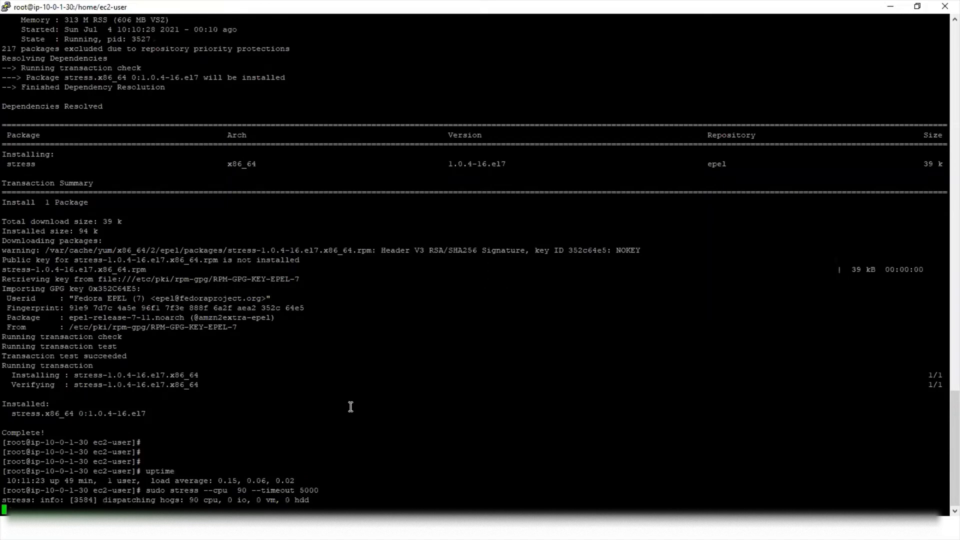
key(ctrl+c)
text(uptime)
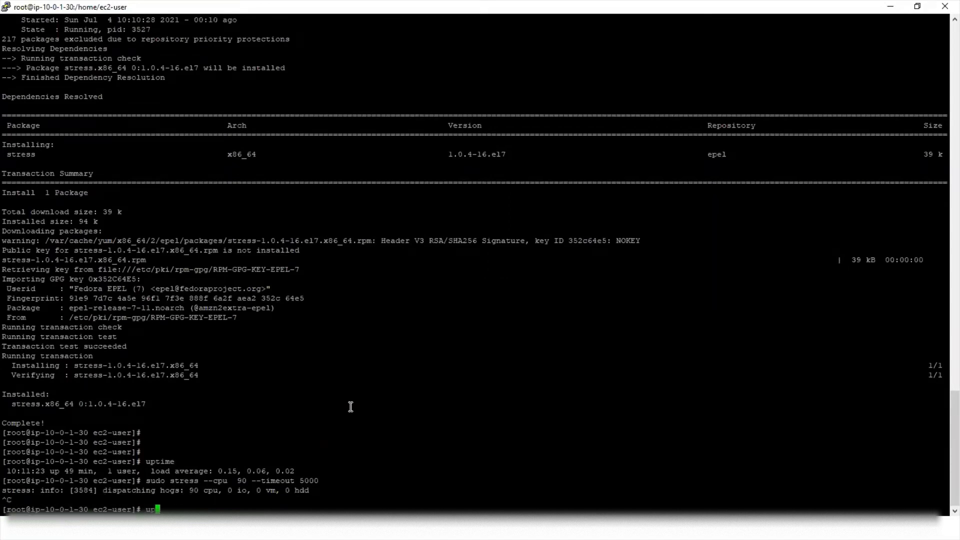
key(Return)
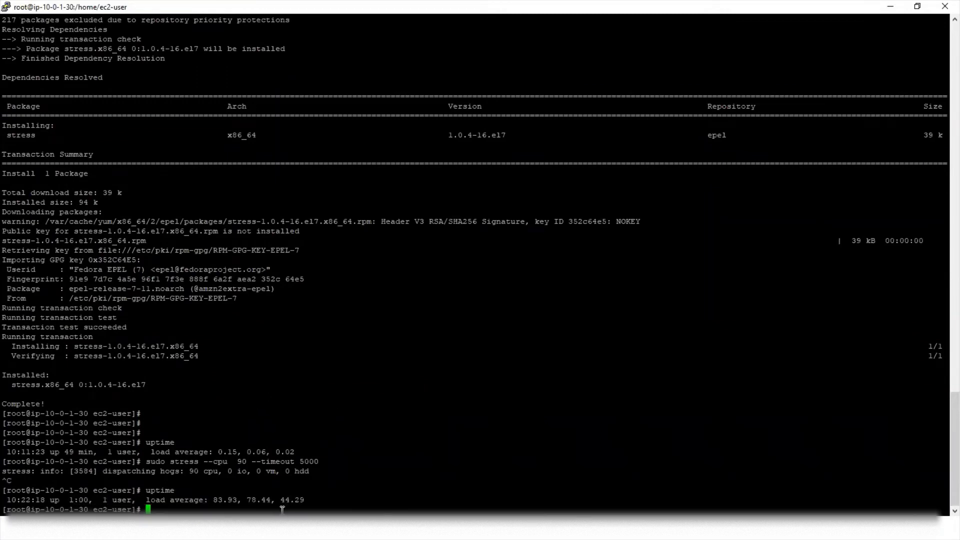
text(exit)
key(Return)
text(exit)
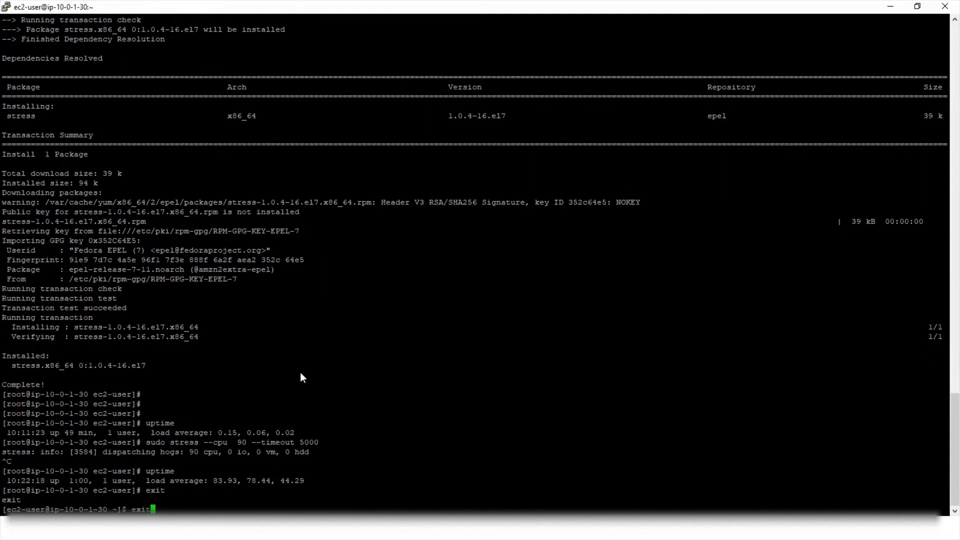
key(Return)
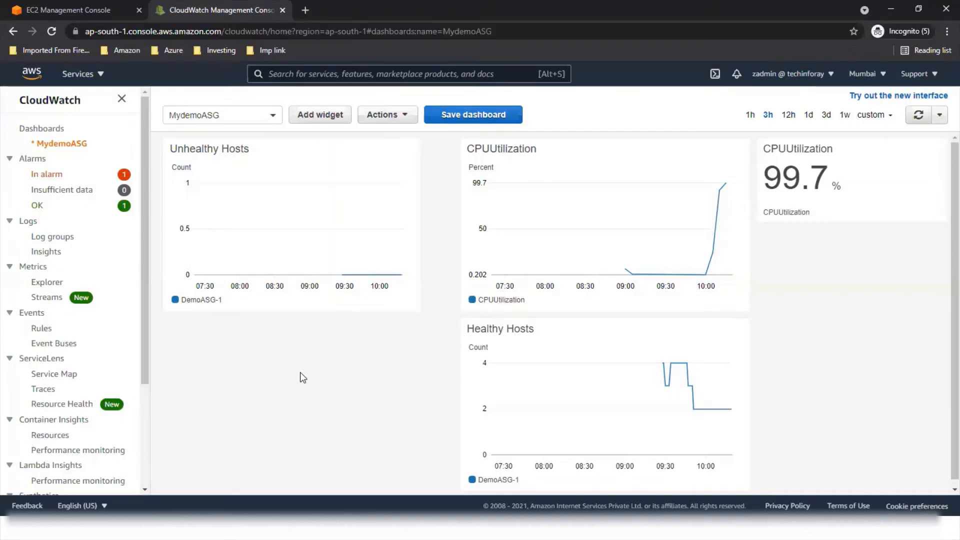
Refresh the MydemoASG dashboard to examine the CPUUtilization and Healthy Hosts graphs with the stress tests stopped.
click(918, 114)
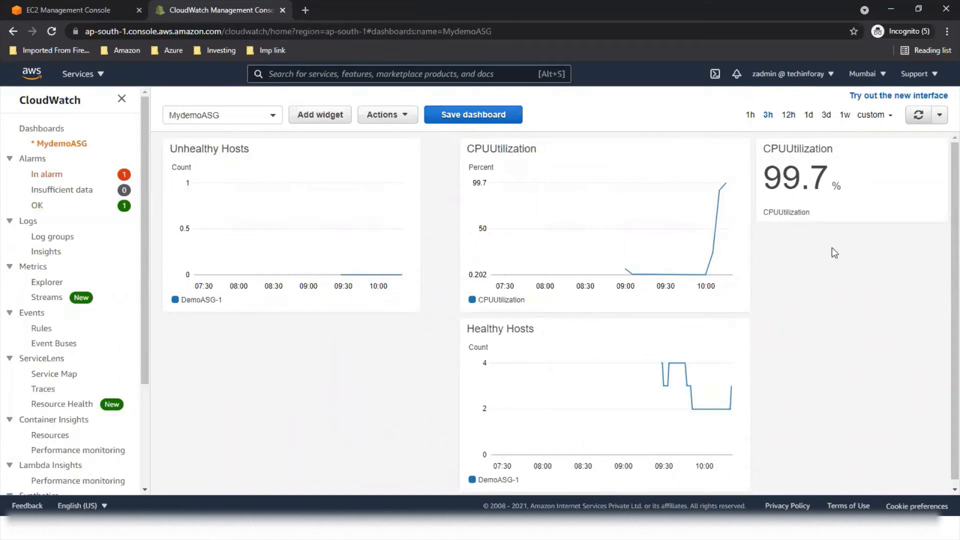
click(918, 114)
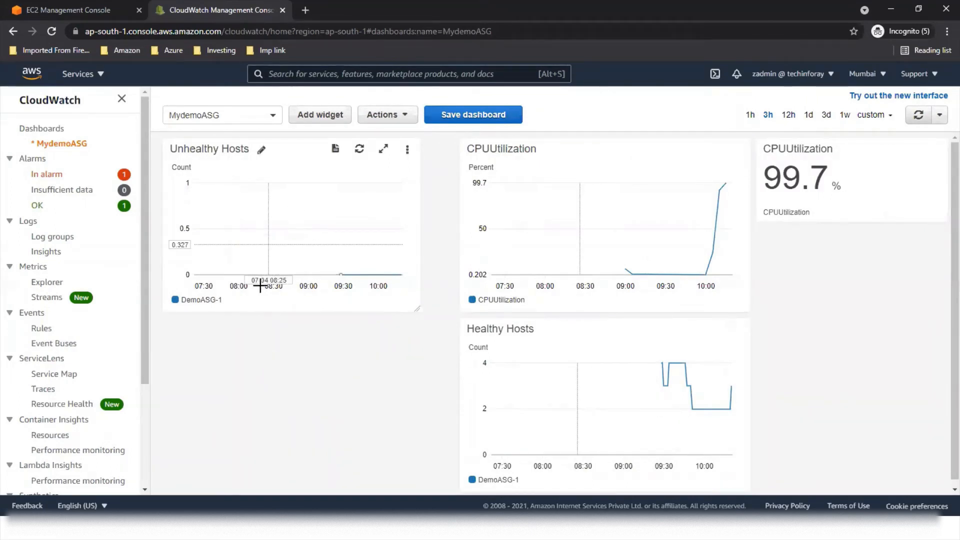
Refresh the DemoASG activity history in the EC2 console and go back to the Auto Scaling groups list.
click(95, 12)
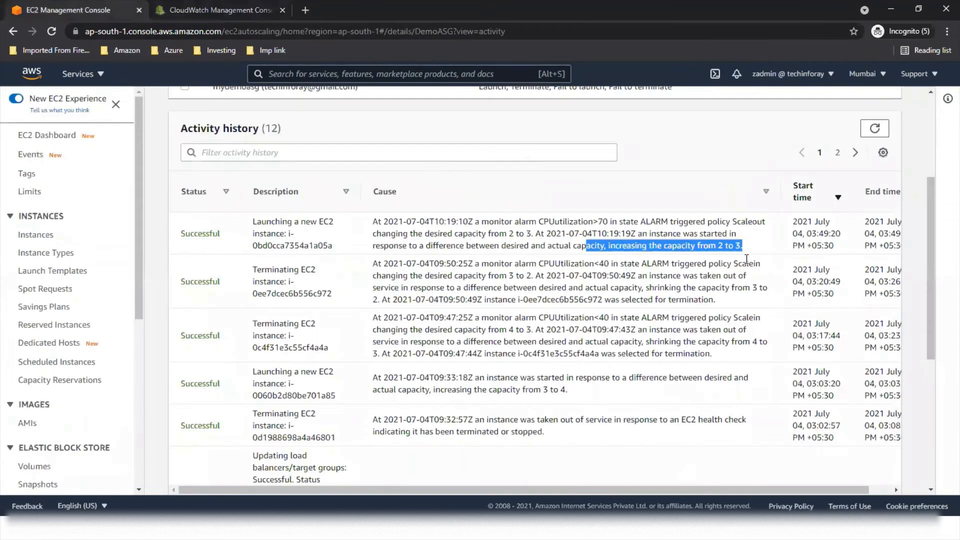
click(874, 129)
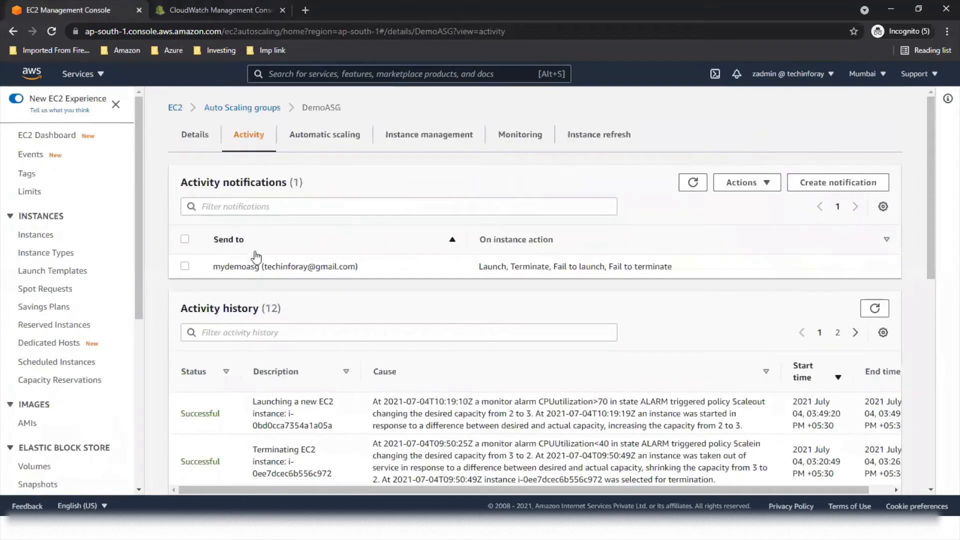
click(226, 109)
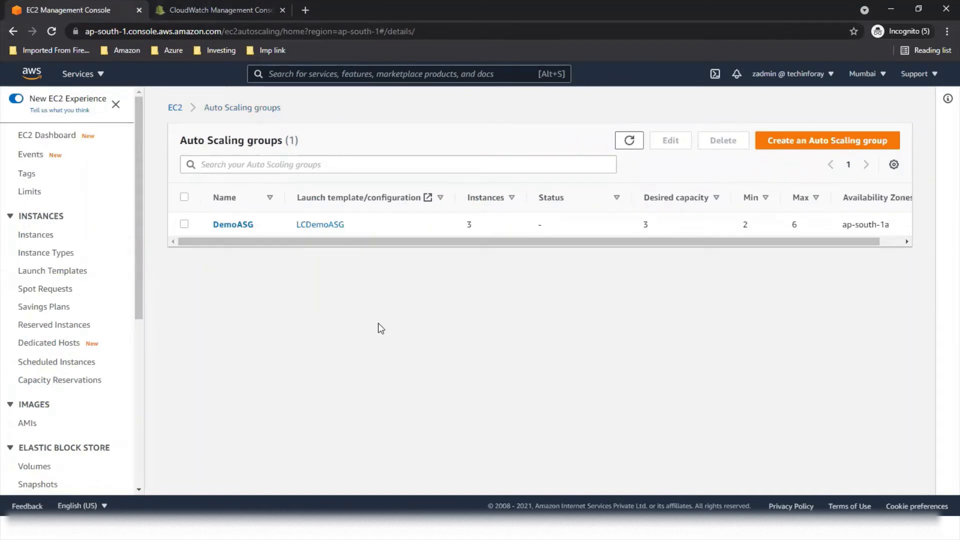
Switch to the PowerPoint slide show, pen tick marks beside the scaling policy, scale in, scale out and decommission bullets, and erase them.
key(alt+Tab)
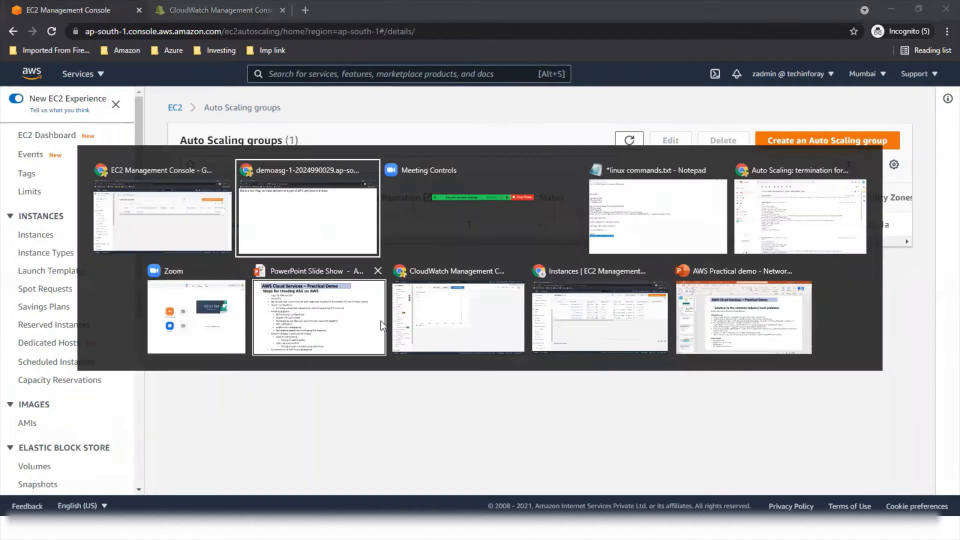
click(310, 293)
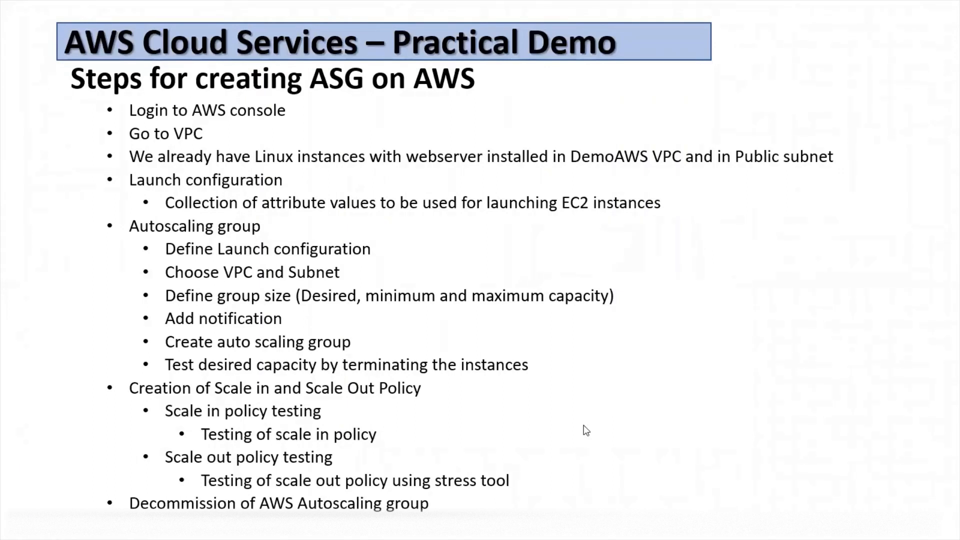
mouse_move(95, 376)
mouse_down()
mouse_move(104, 397)
mouse_move(168, 376)
mouse_up()
mouse_move(110, 407)
mouse_down()
mouse_move(119, 426)
mouse_move(198, 402)
mouse_up()
mouse_move(126, 456)
mouse_down()
mouse_move(128, 464)
mouse_move(219, 436)
mouse_up()
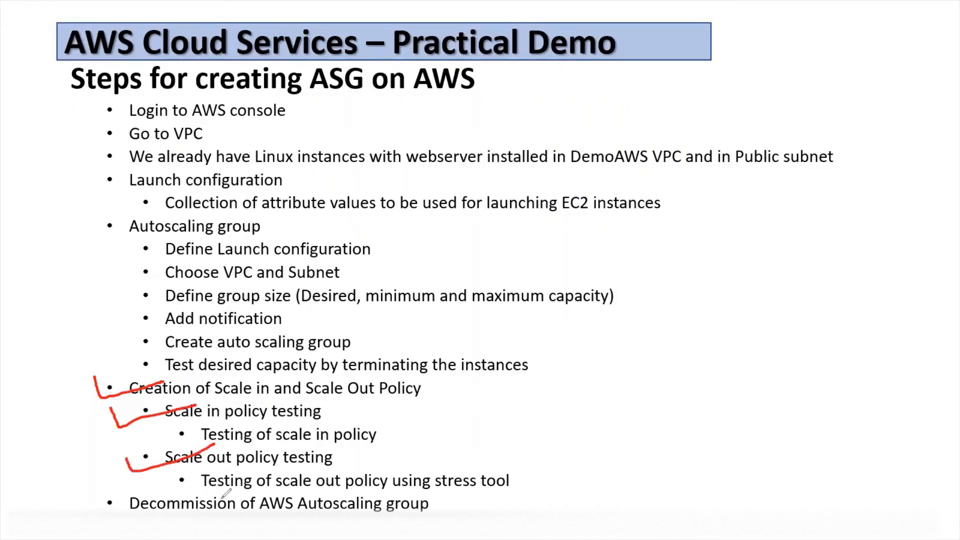
drag(89, 507, 172, 493)
key(e)
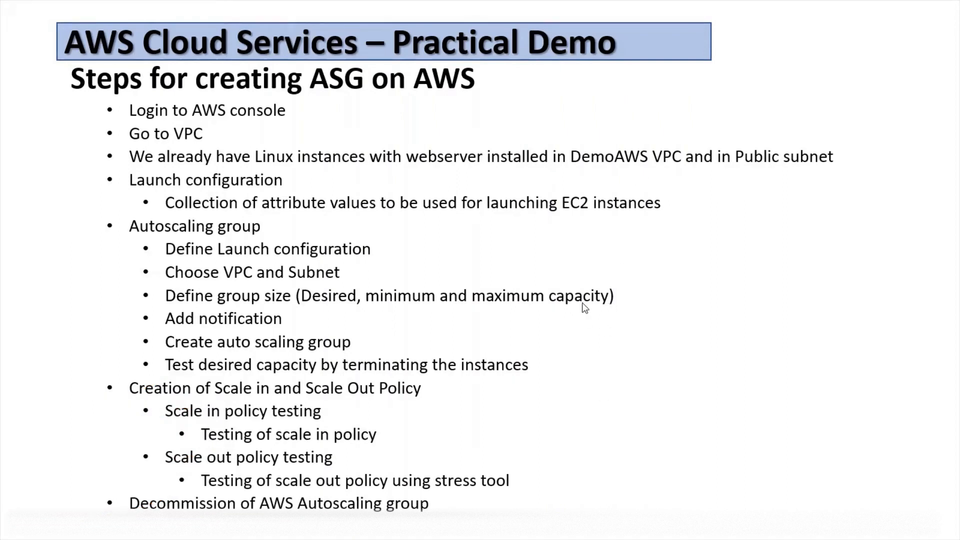
Return to the EC2 console and delete the DemoASG Auto Scaling group, confirming with "delete".
key(alt+Tab)
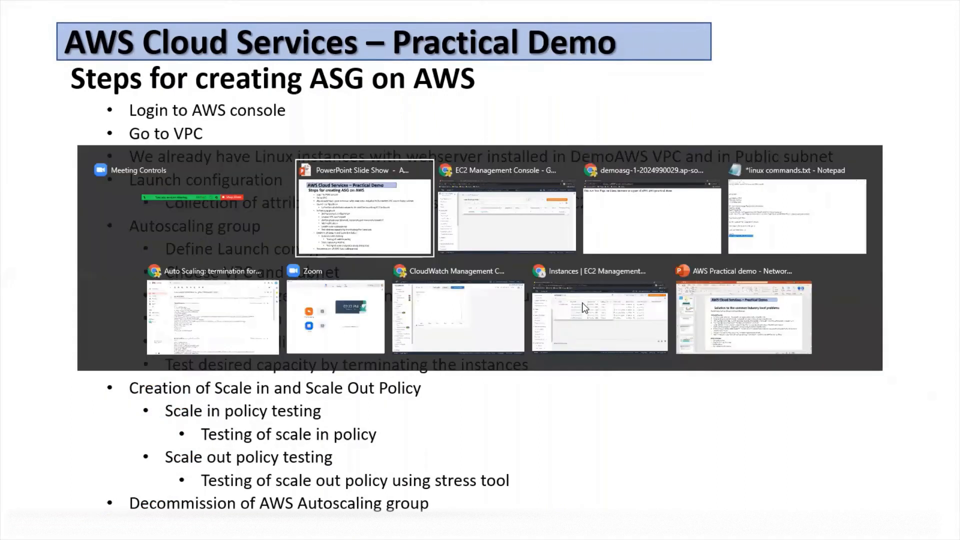
click(464, 222)
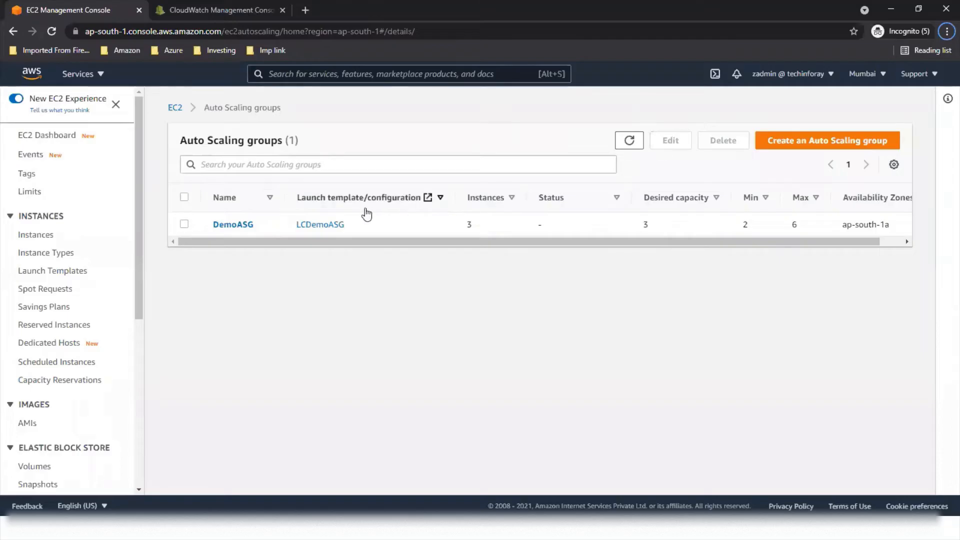
click(184, 224)
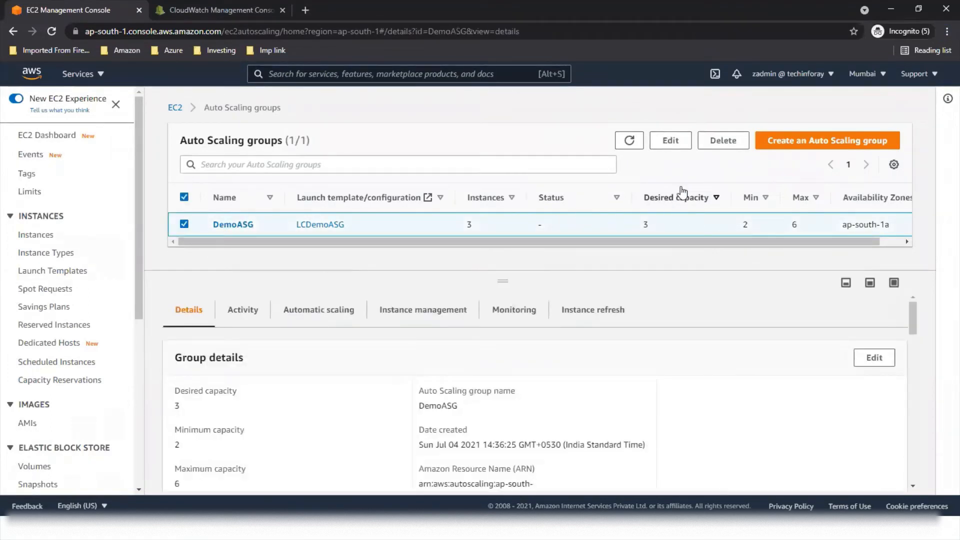
click(719, 145)
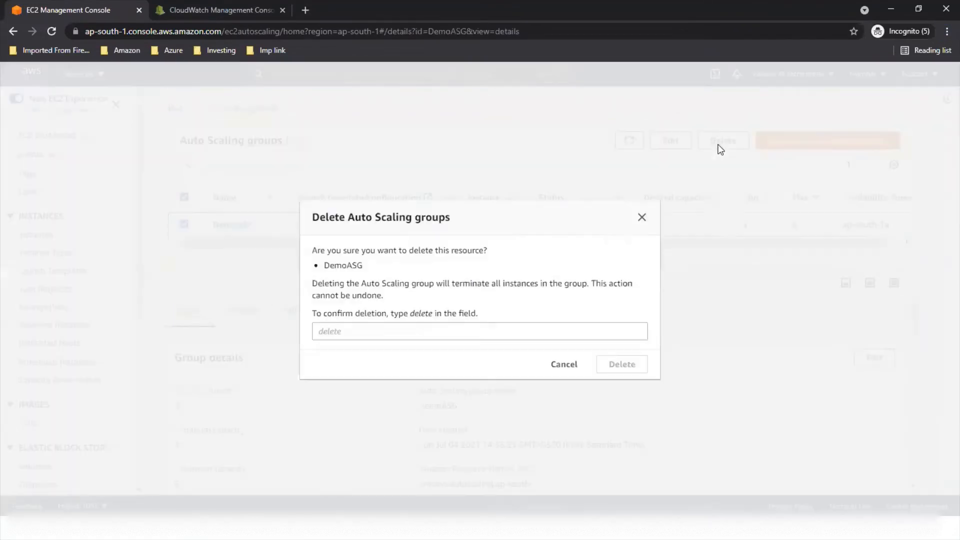
click(423, 330)
text(d)
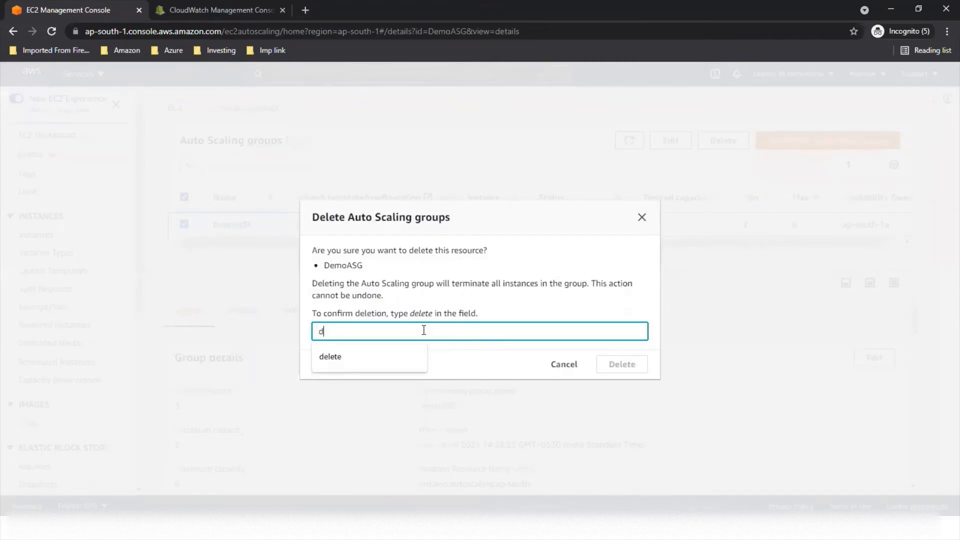
text(elete)
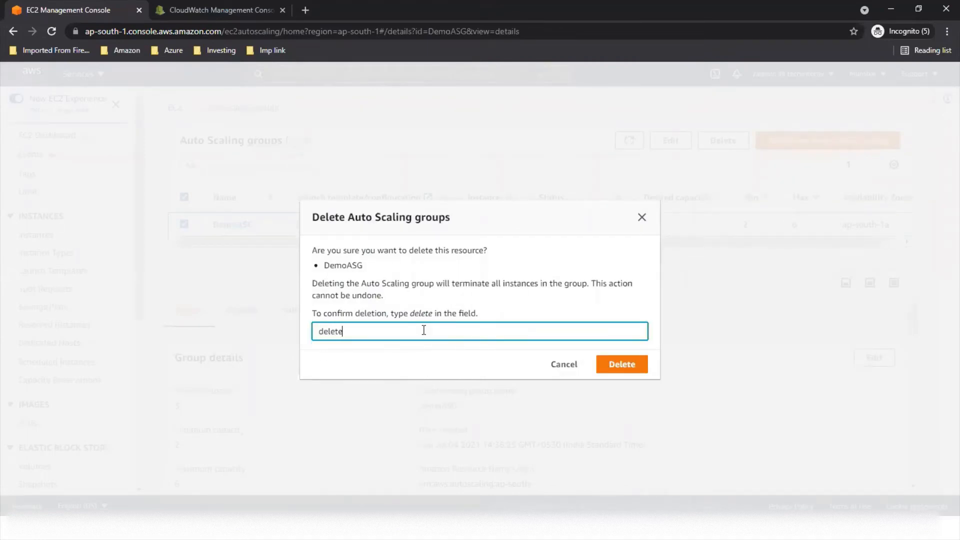
click(615, 369)
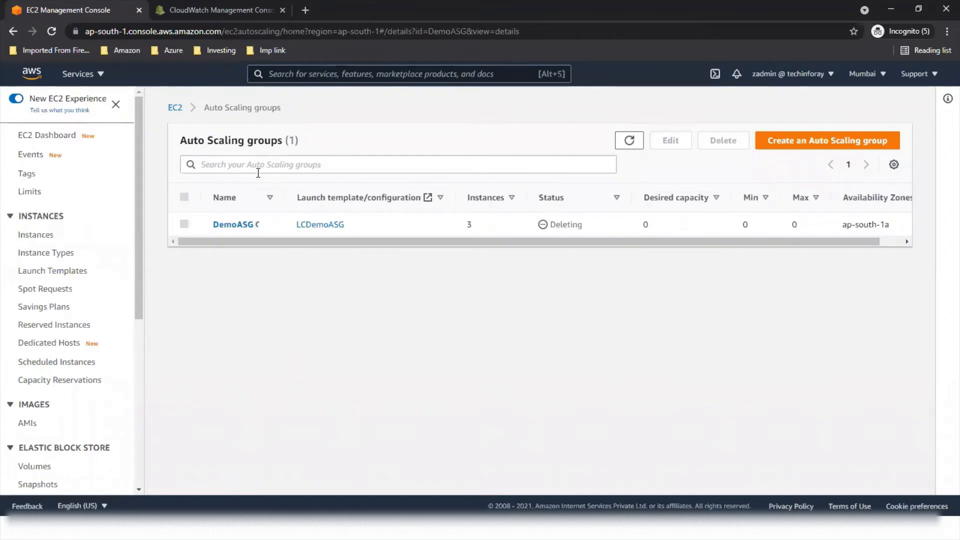
Open the DemoASG group's activity history and refresh it to check for instance terminations.
click(236, 225)
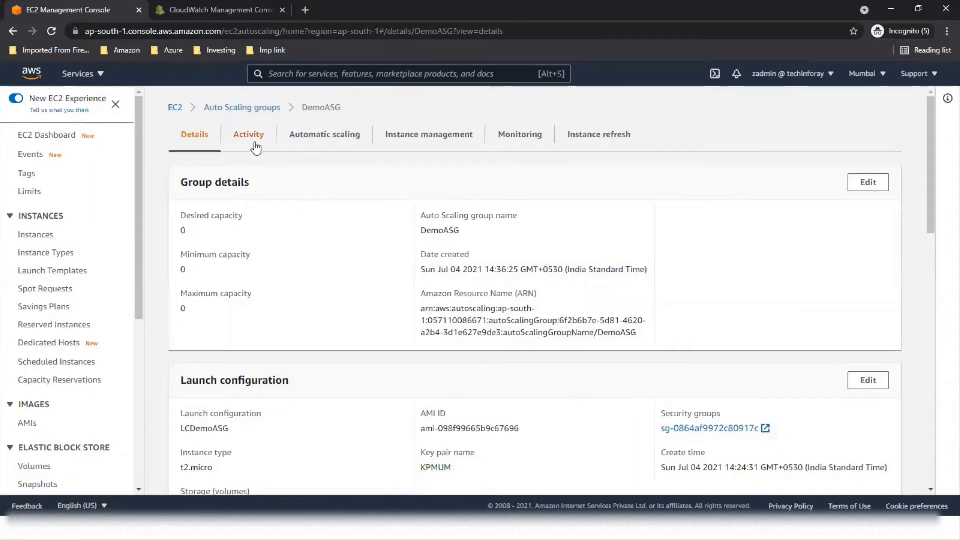
click(253, 136)
scroll(522, 256, down, 2)
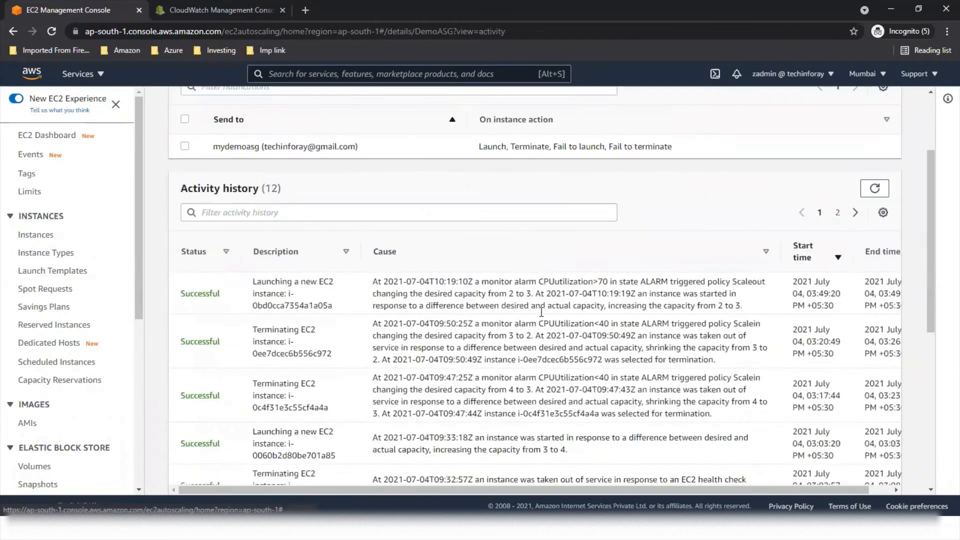
click(863, 192)
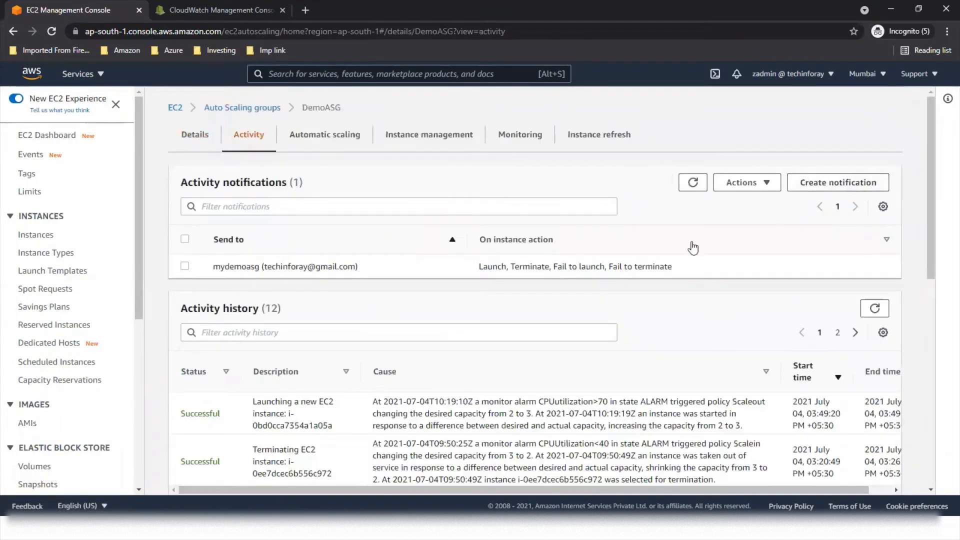
Refresh the DemoASG activity history repeatedly to look for new termination entries.
scroll(453, 303, down, 1)
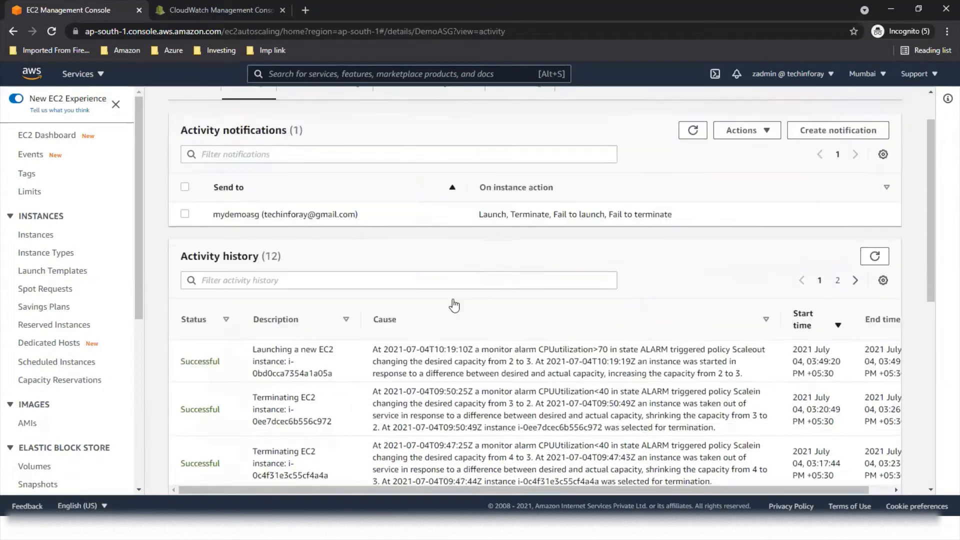
click(870, 250)
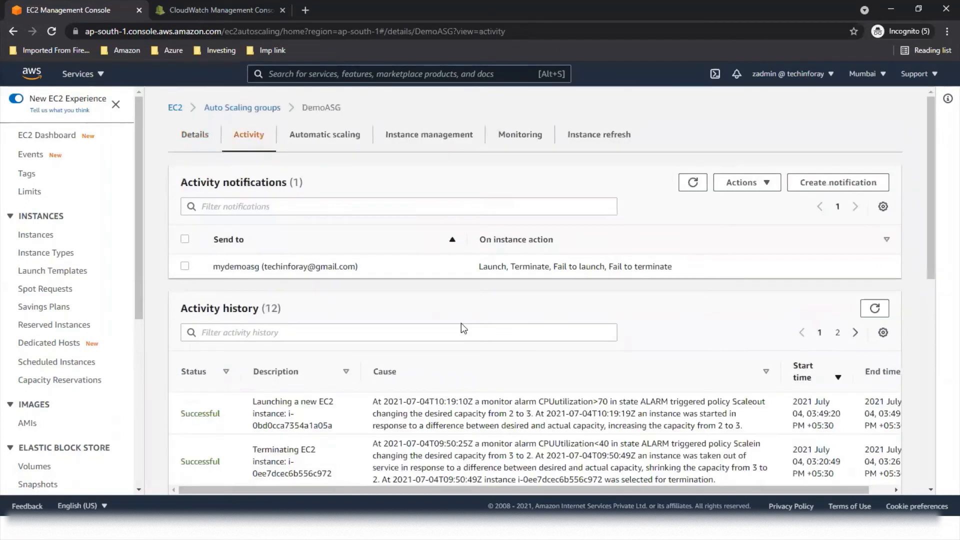
click(870, 308)
scroll(342, 315, down, 2)
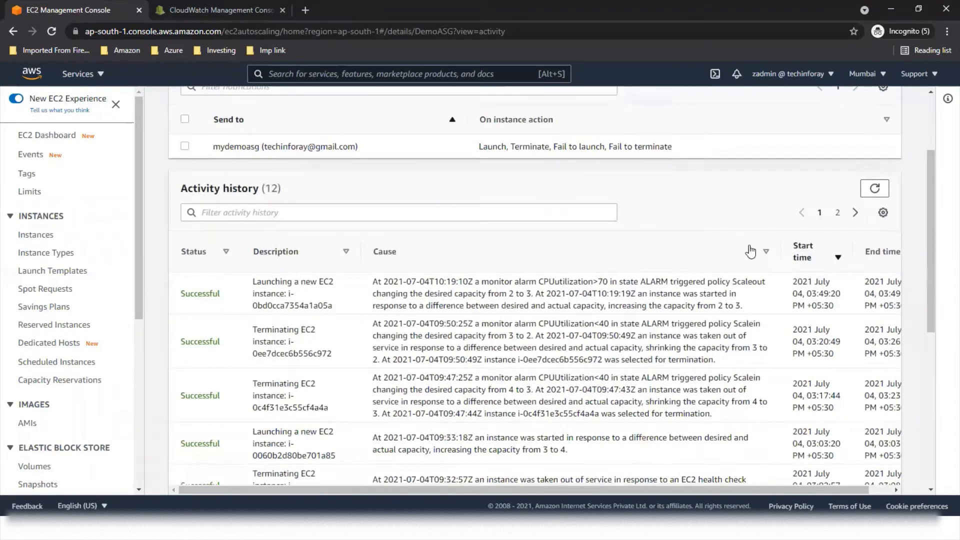
click(872, 193)
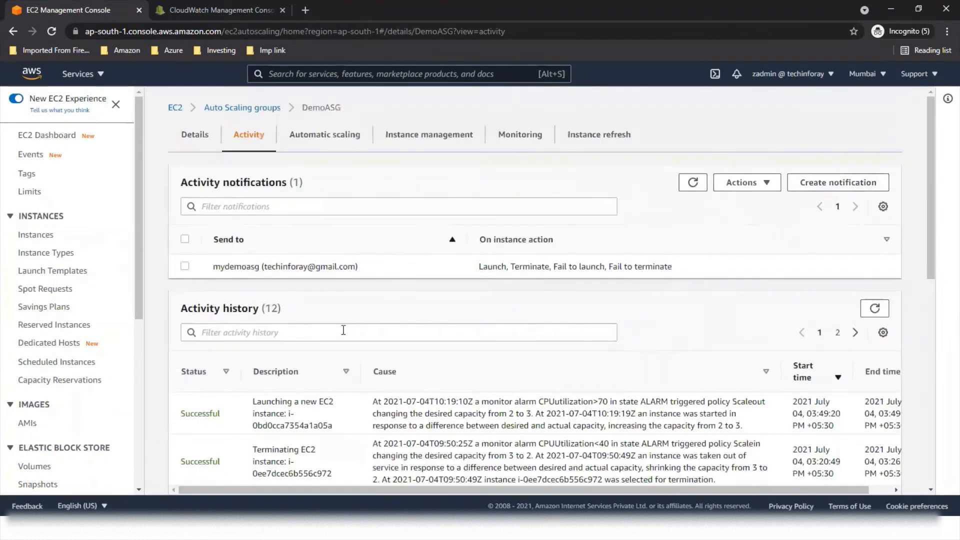
click(882, 310)
Open the DemoASG-1 target group and check the health status of its registered targets.
scroll(76, 390, down, 1)
scroll(35, 445, down, 5)
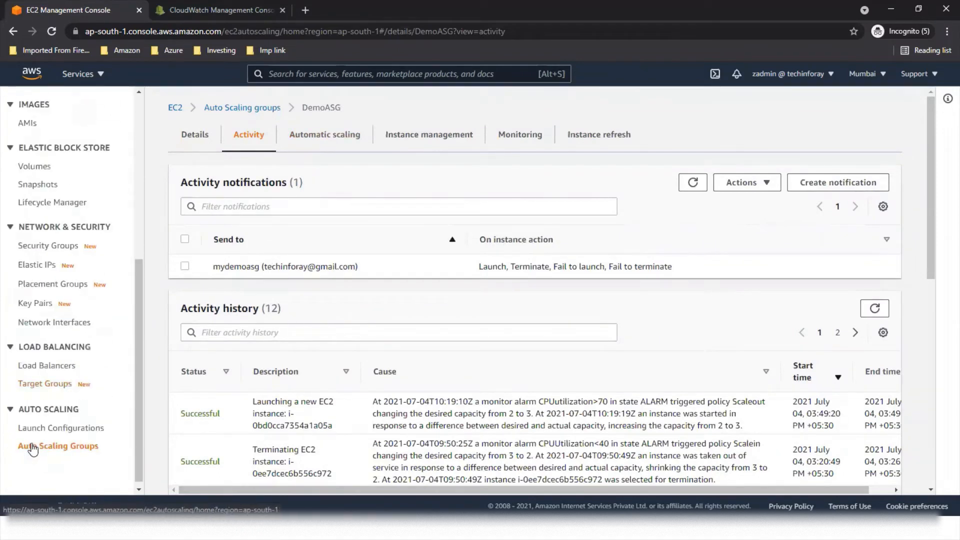
click(44, 385)
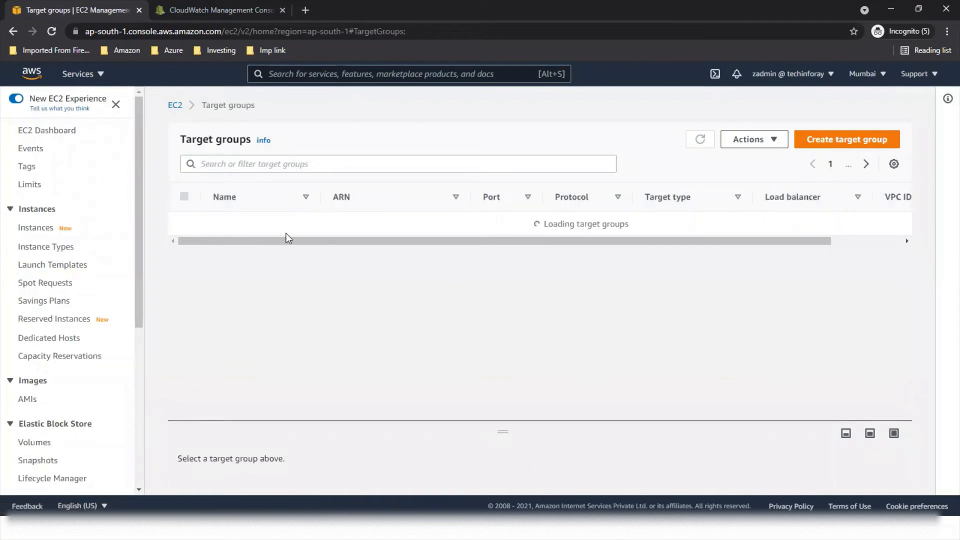
click(240, 225)
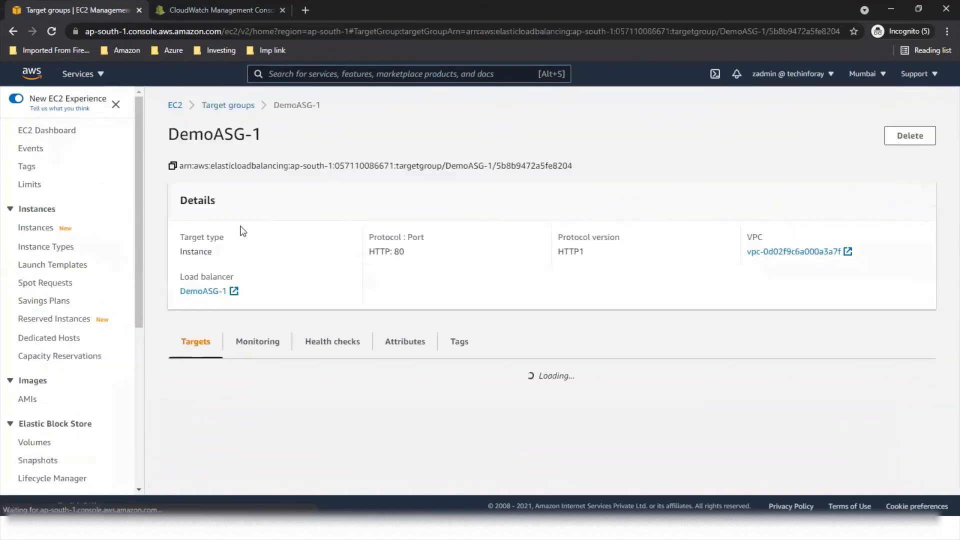
scroll(648, 360, down, 2)
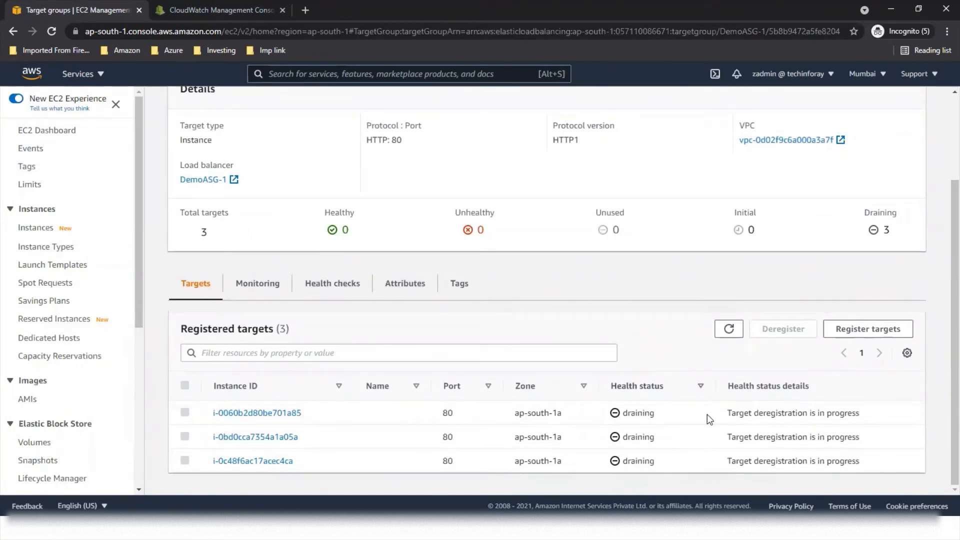
Open the EC2 instances list to check the state of the group's instances.
scroll(52, 440, down, 2)
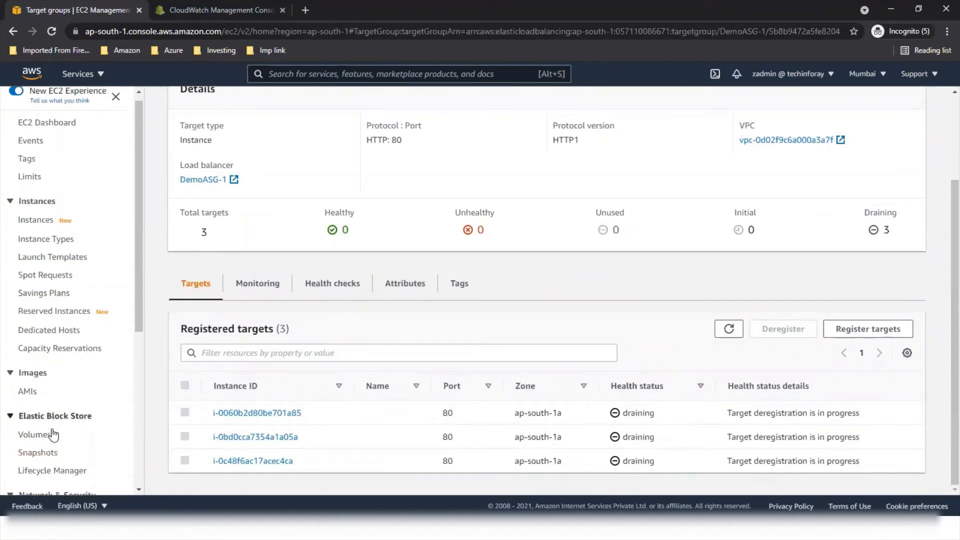
scroll(53, 440, down, 2)
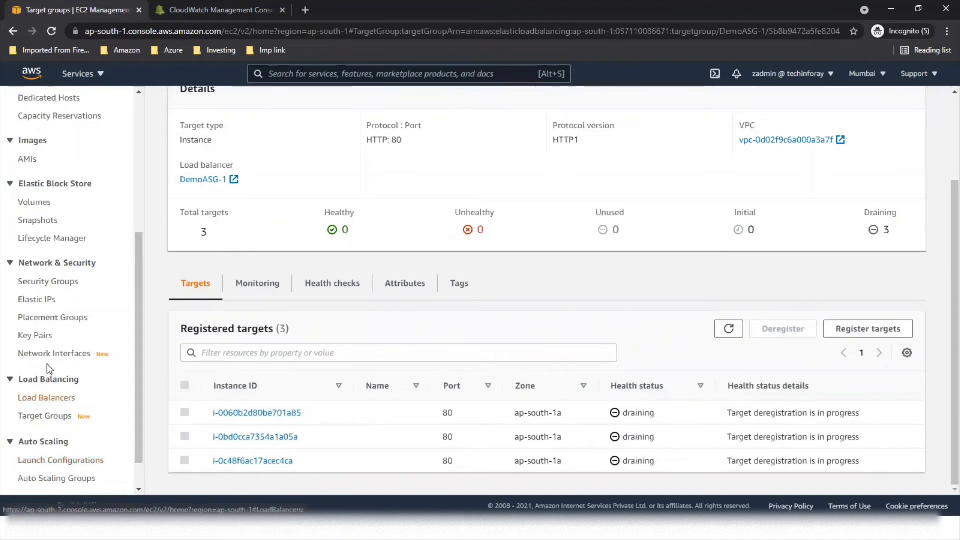
scroll(56, 283, up, 3)
scroll(57, 287, down, 3)
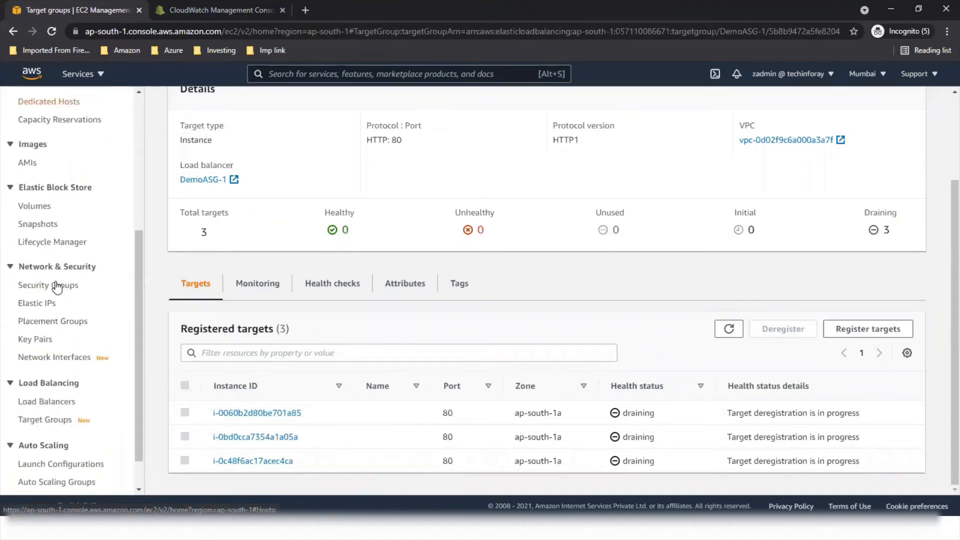
scroll(57, 286, up, 5)
click(35, 228)
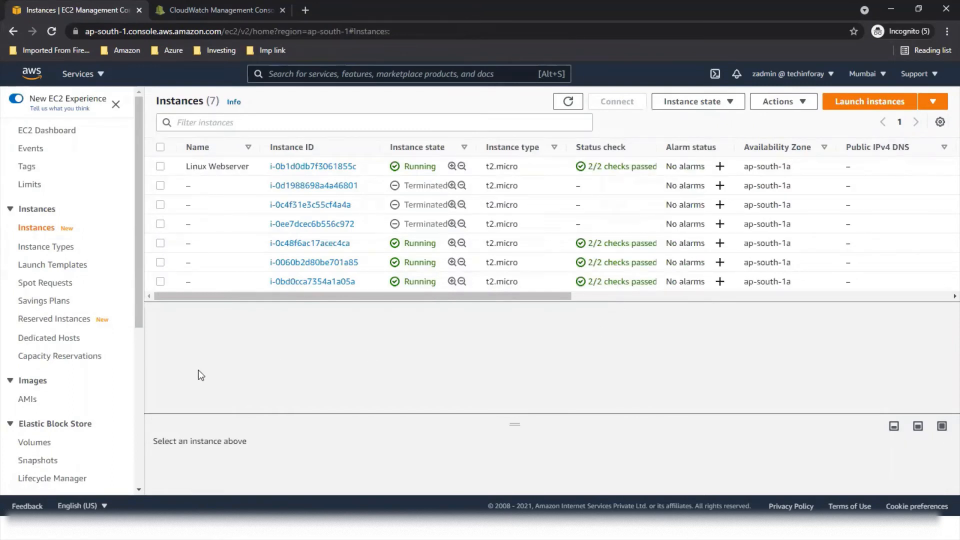
Go back to the DemoASG Auto Scaling group and review the termination entries in its activity history.
scroll(100, 401, down, 3)
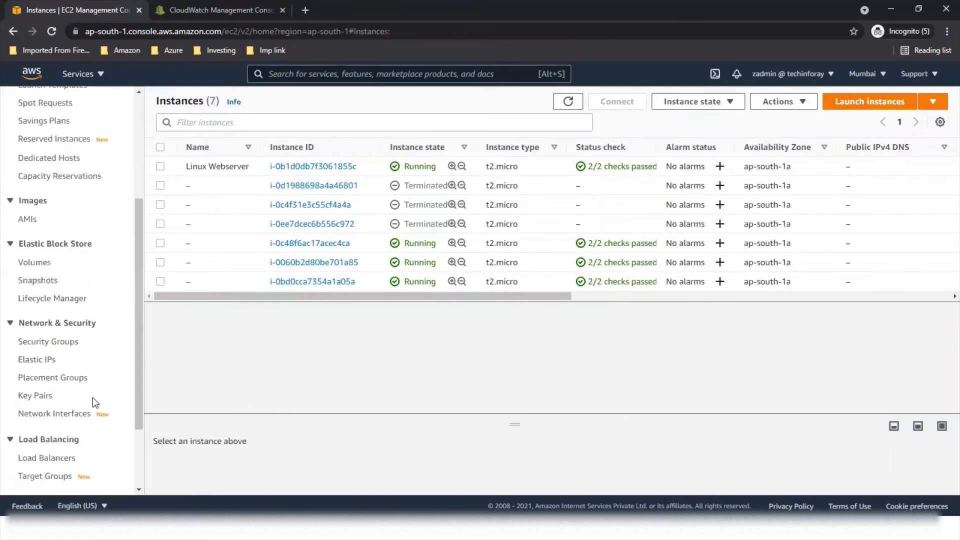
scroll(39, 419, down, 2)
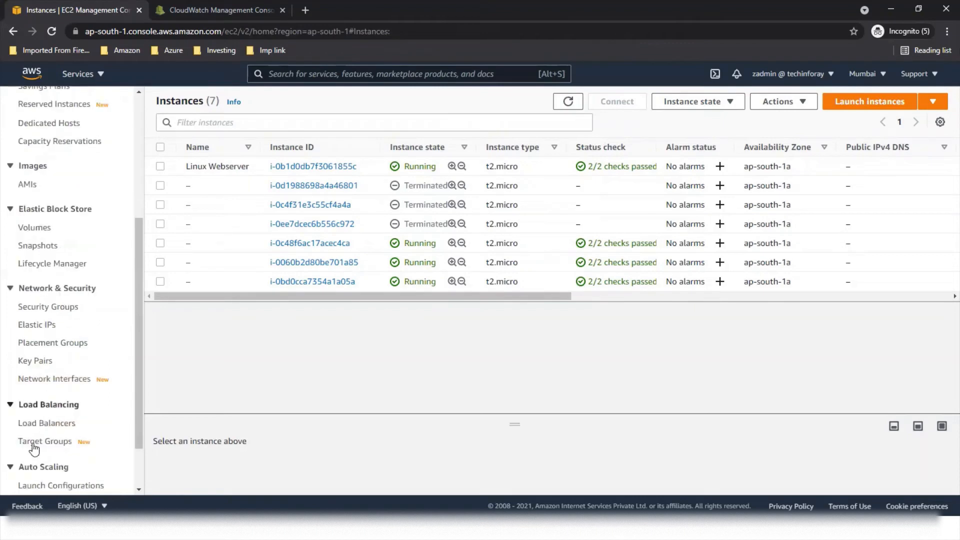
click(44, 443)
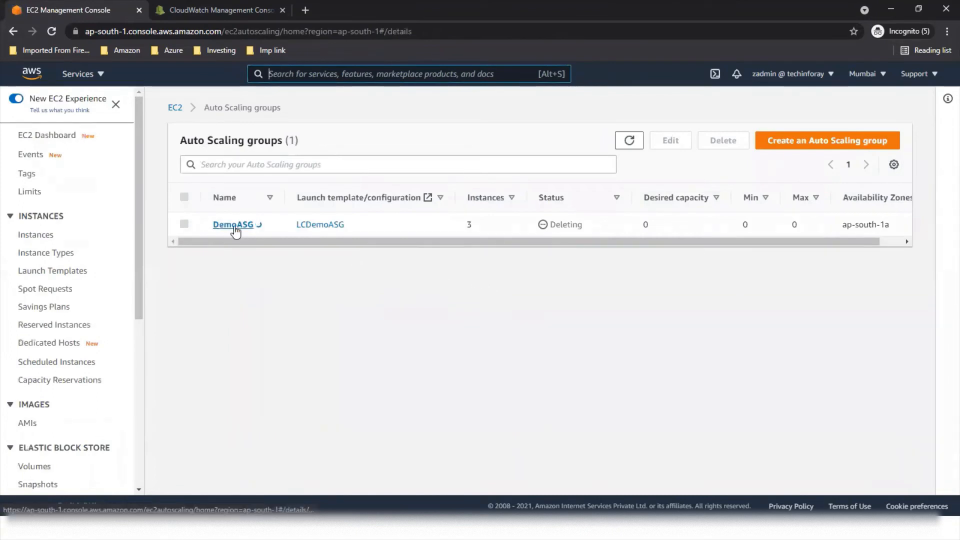
click(234, 225)
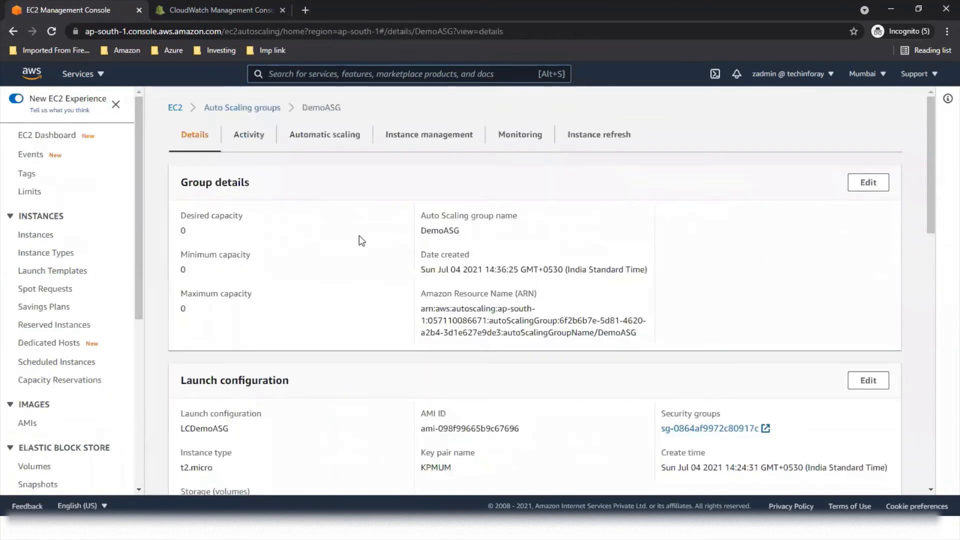
click(253, 139)
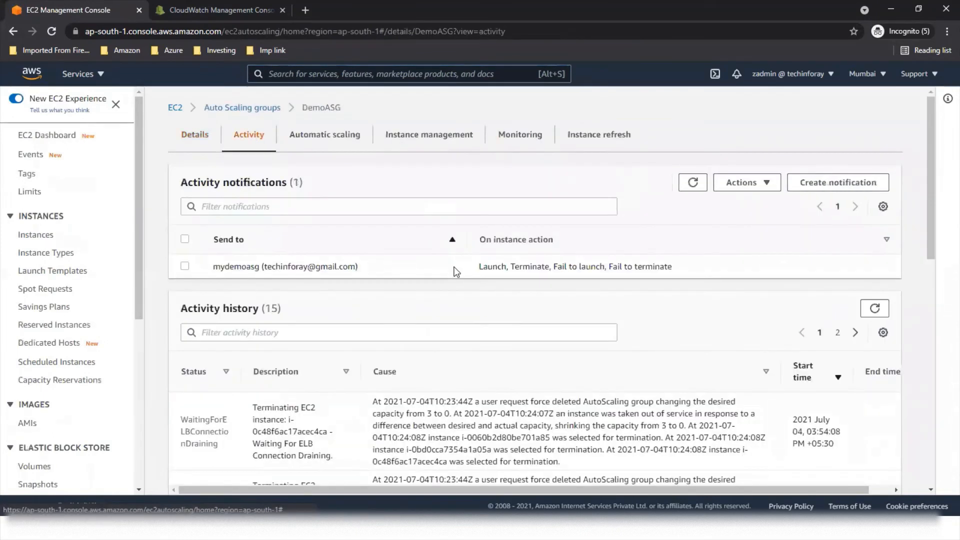
scroll(456, 271, down, 5)
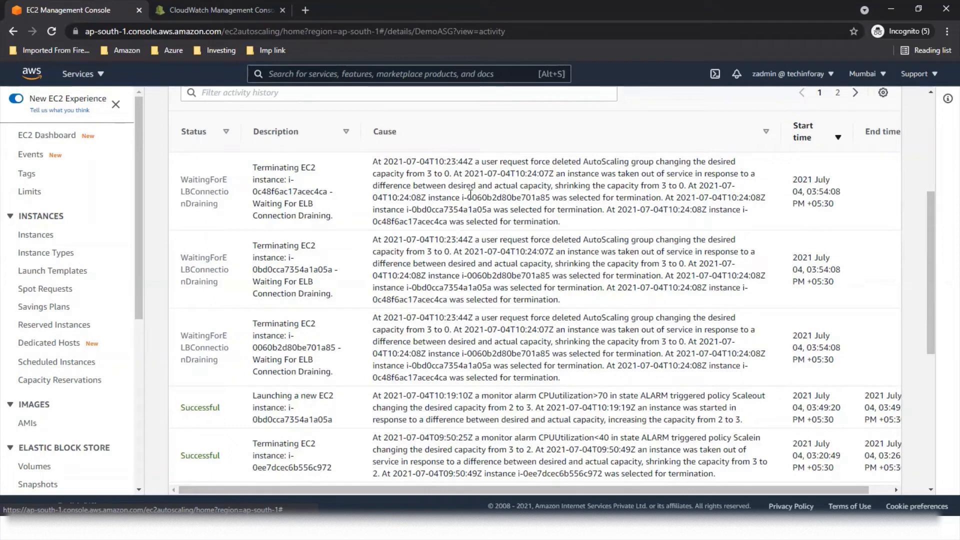
Switch to Gmail and read the newest and oldest messages in the "Auto Scaling: launch for group "DemoASG"" conversation.
key(alt+Tab)
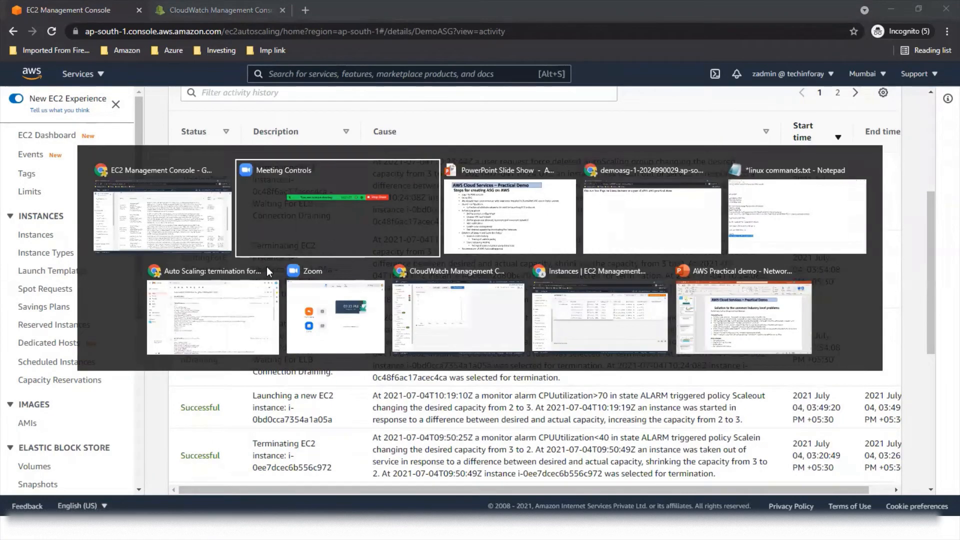
click(236, 315)
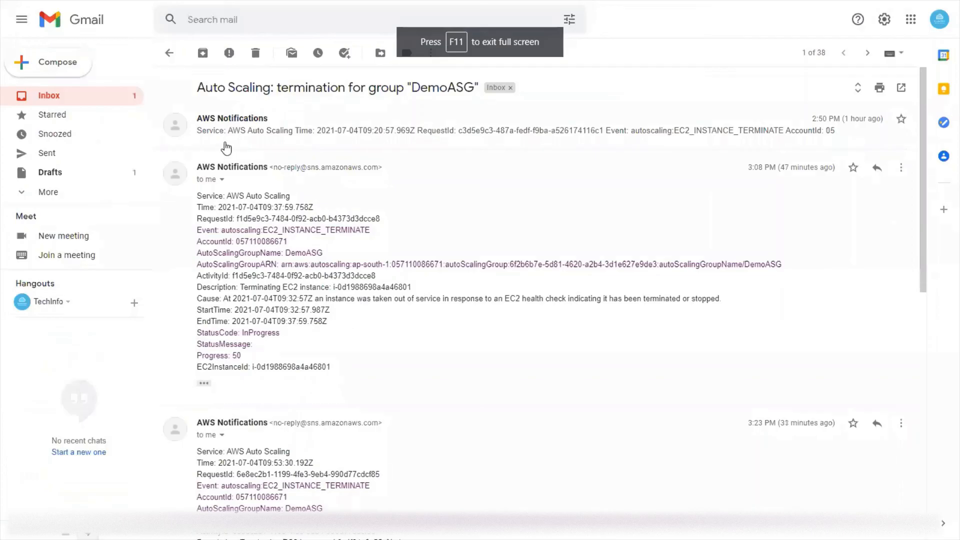
click(170, 55)
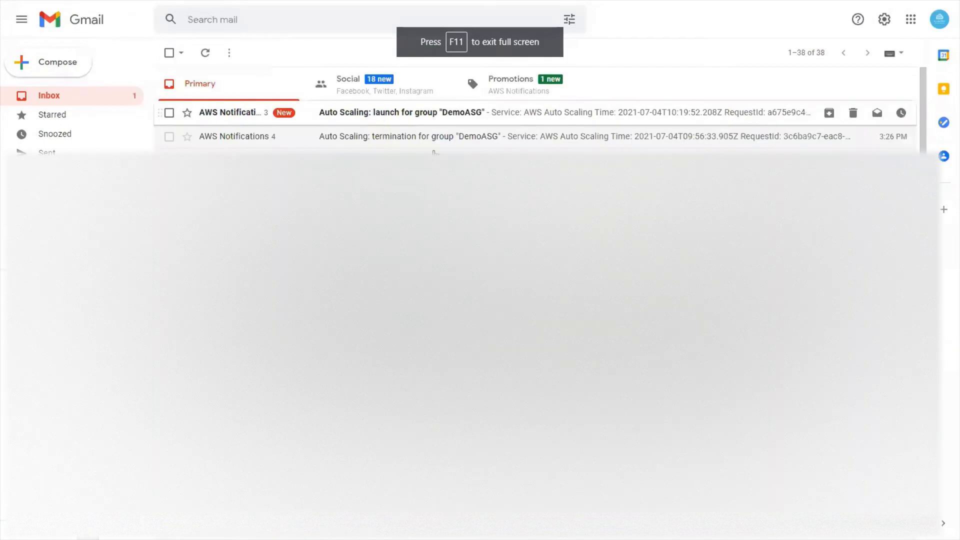
click(370, 113)
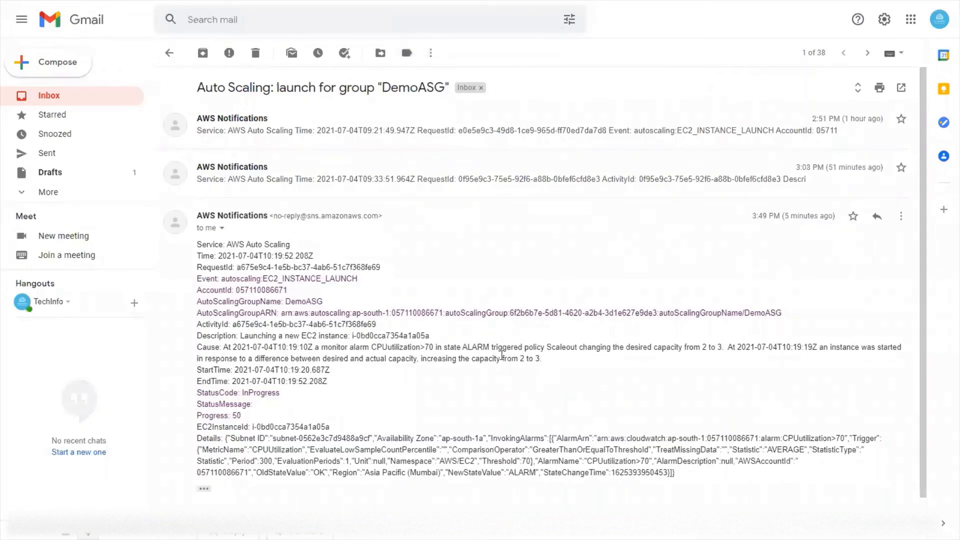
drag(333, 346, 488, 346)
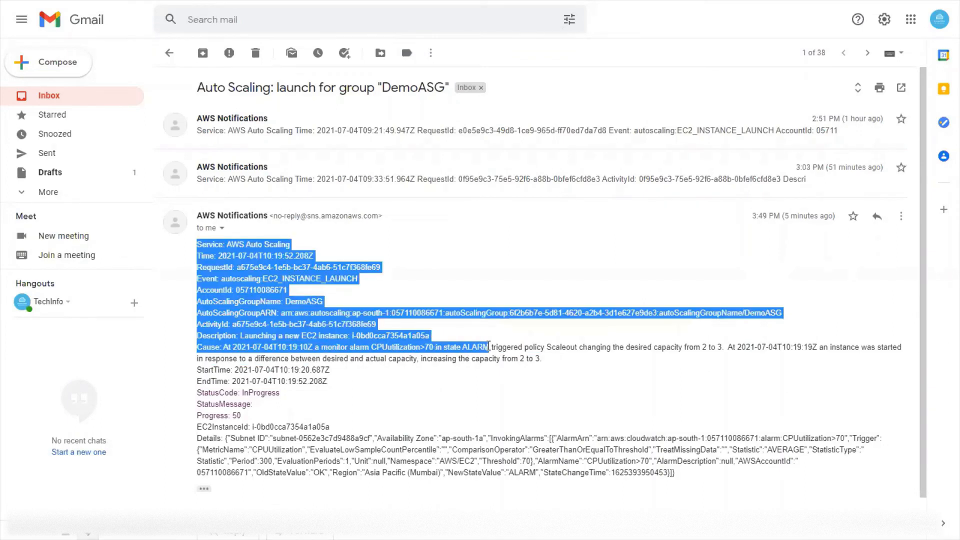
click(508, 368)
scroll(523, 347, down, 2)
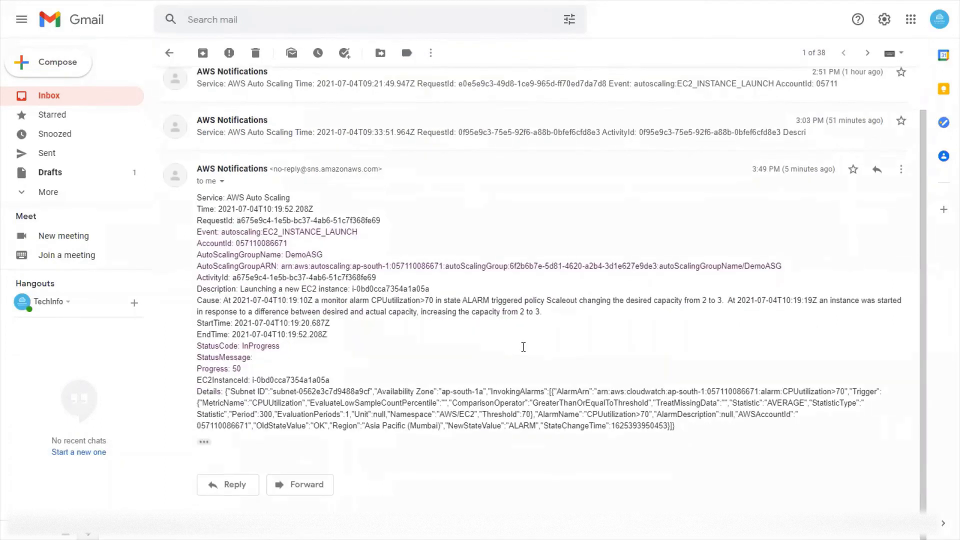
scroll(523, 346, up, 2)
click(520, 131)
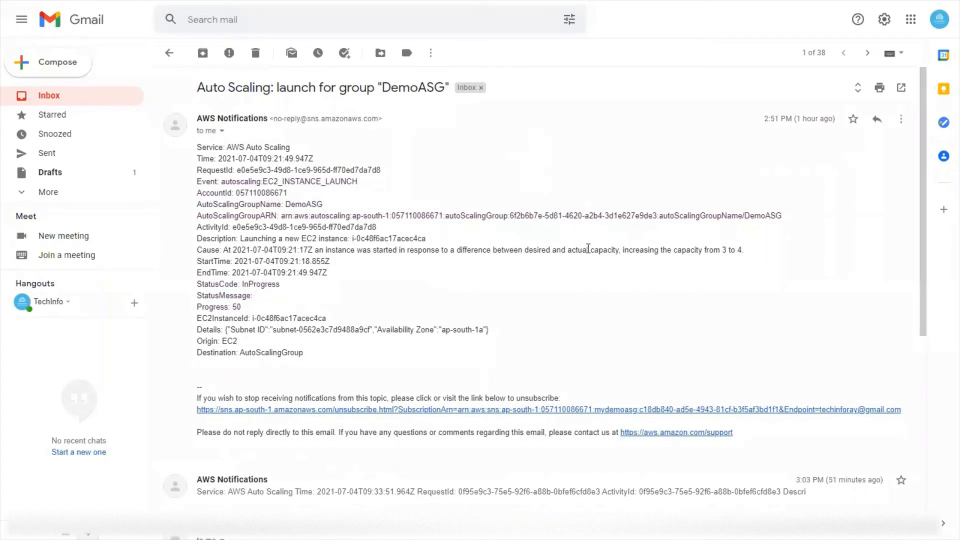
Read the CPUutilization>70 and CPUUtilization<40 alarm e-mails in the inbox's Promotions category.
click(170, 54)
click(524, 81)
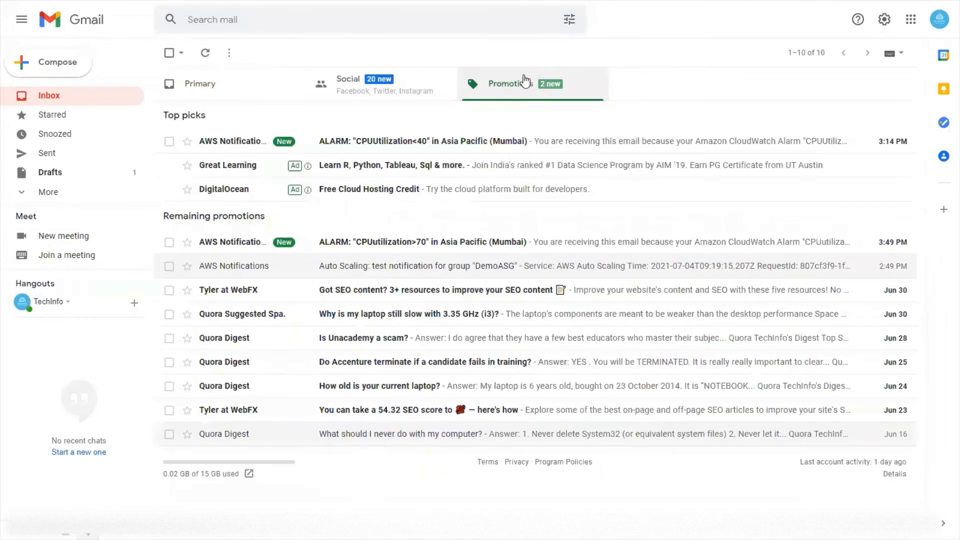
click(398, 246)
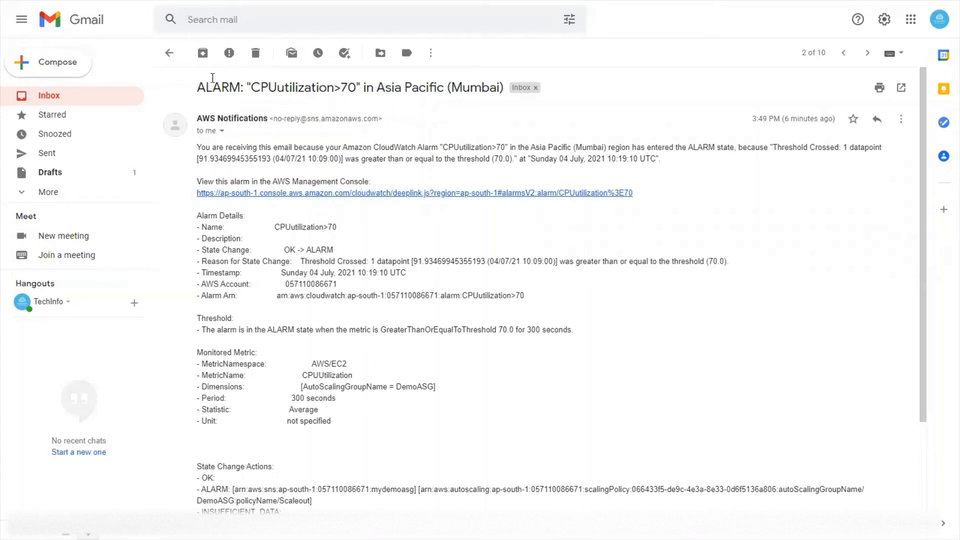
click(170, 53)
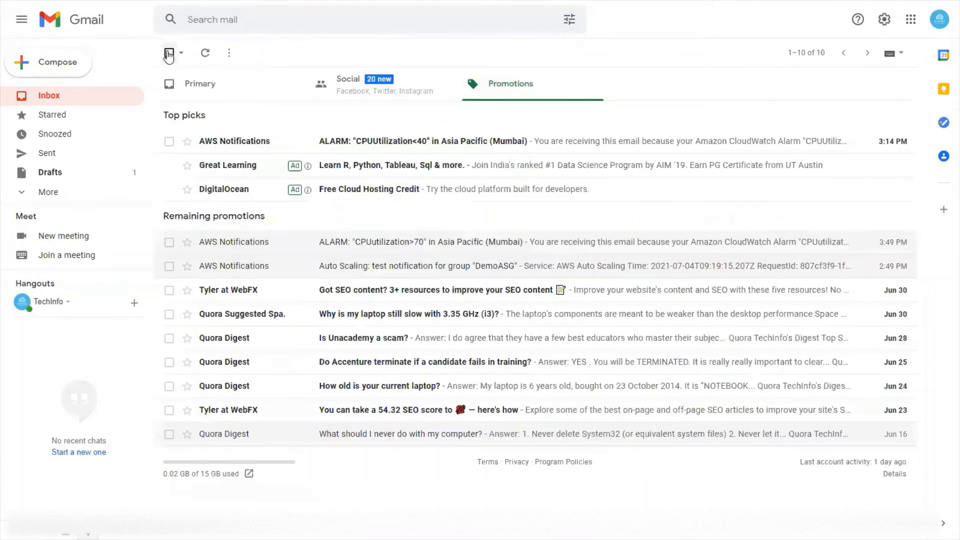
click(233, 143)
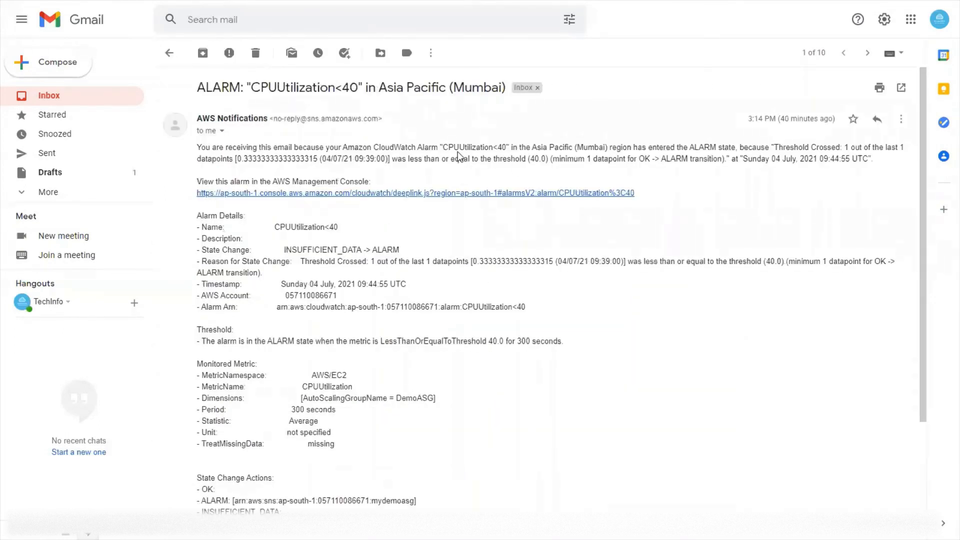
click(170, 53)
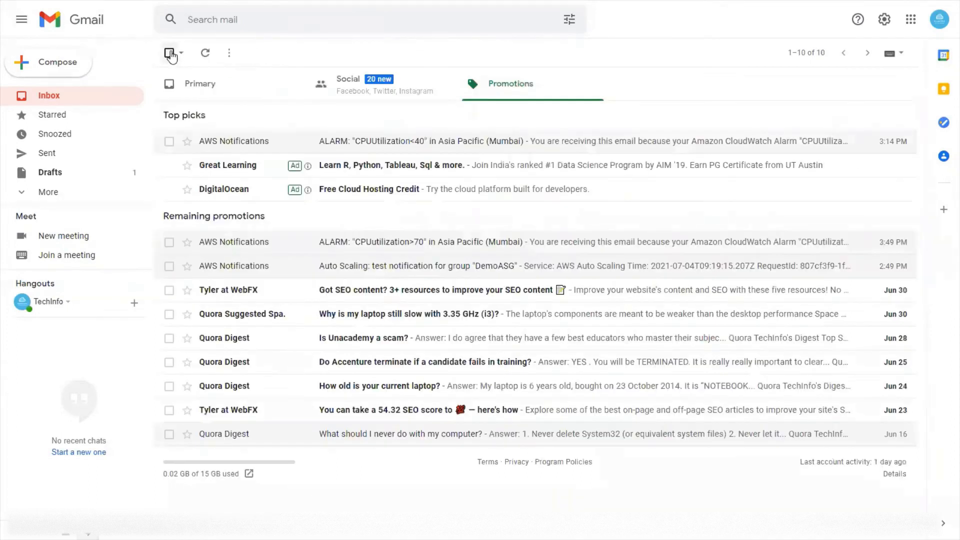
Return to the Primary inbox, reopen the DemoASG launch conversation and expand its two earlier notifications.
click(169, 53)
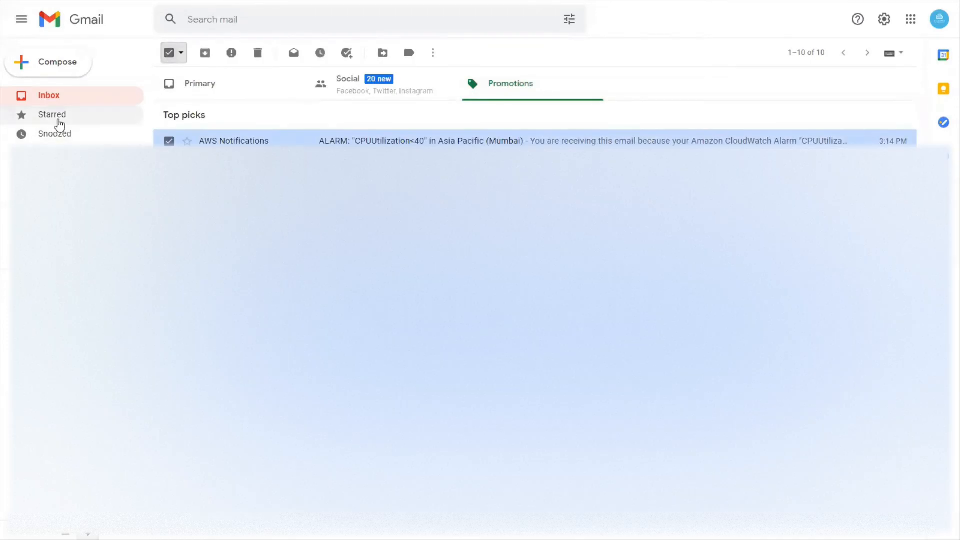
click(70, 99)
click(218, 83)
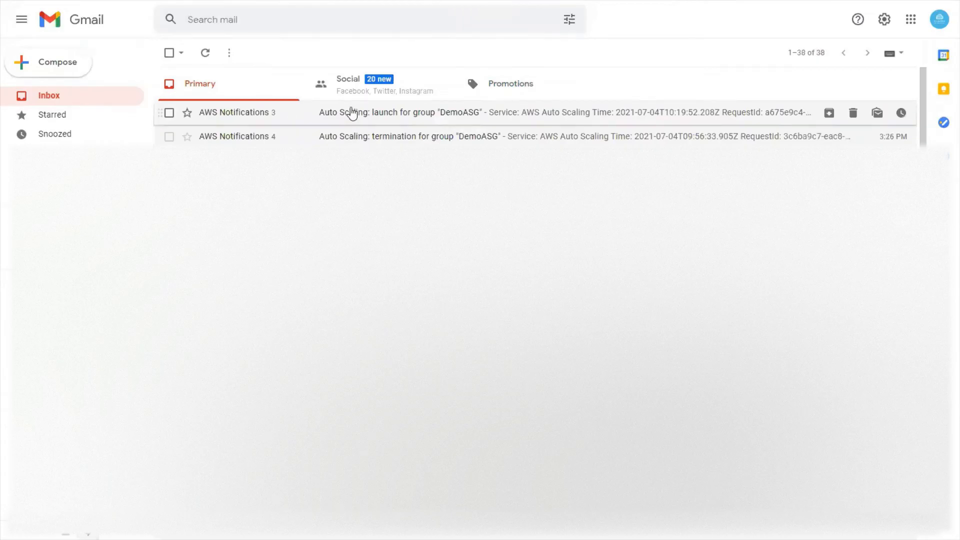
click(350, 115)
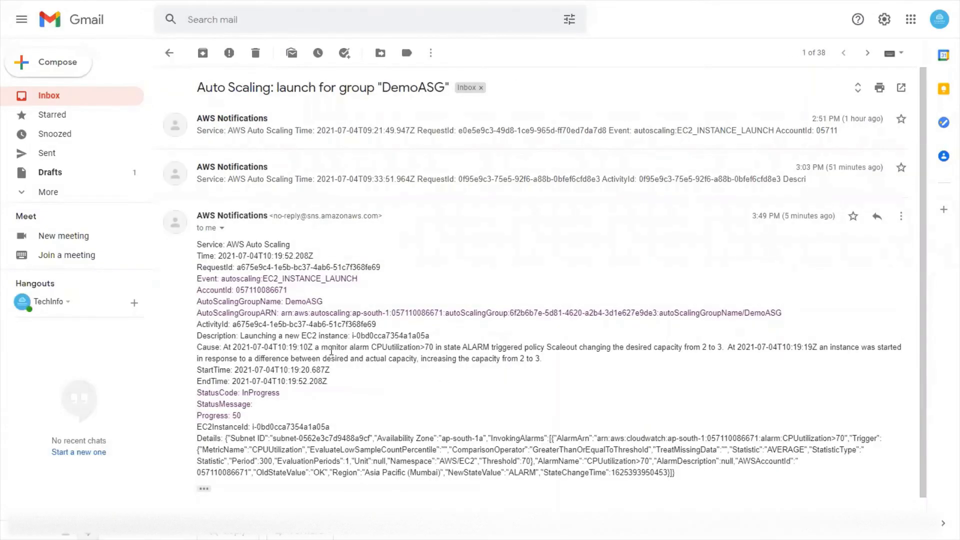
click(463, 188)
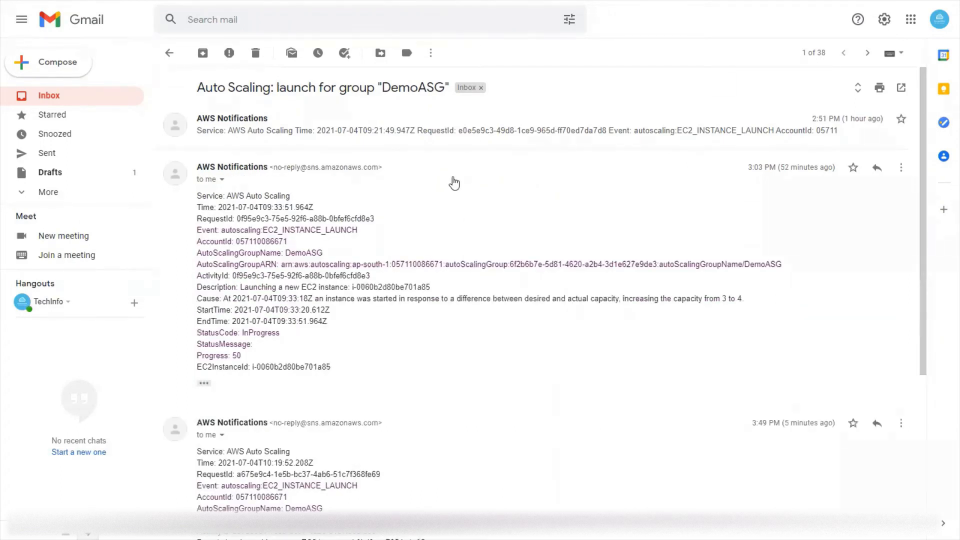
click(456, 131)
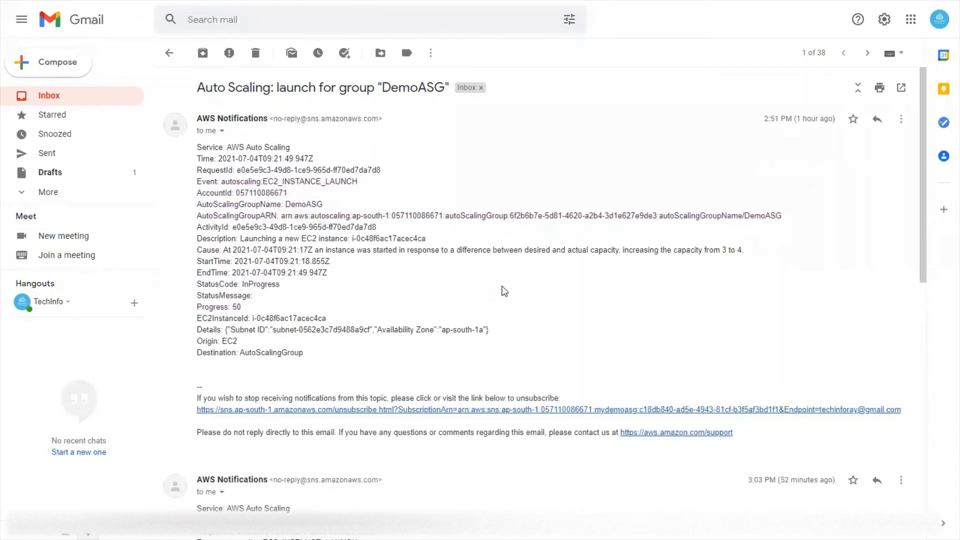
Read the remaining notifications in the DemoASG launch conversation and return to the inbox.
scroll(371, 257, down, 15)
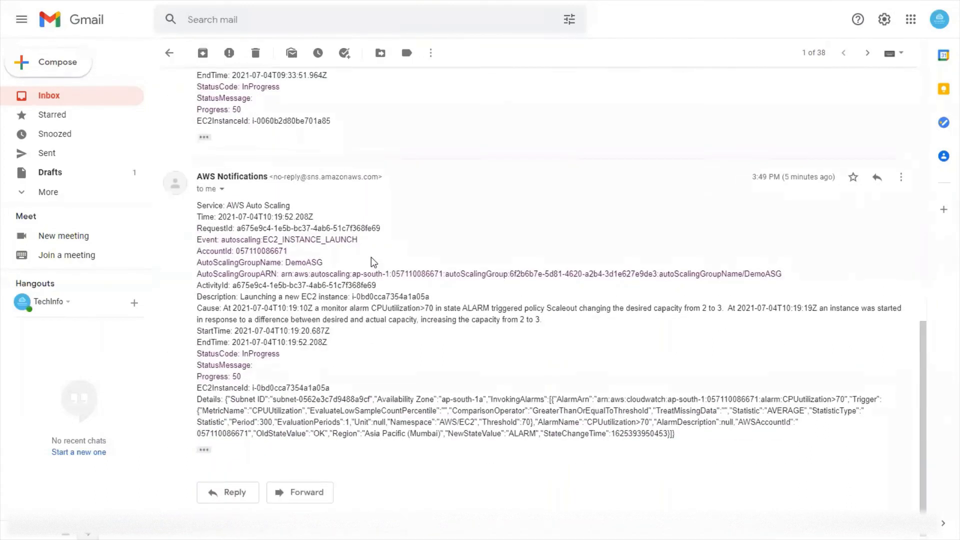
scroll(371, 257, up, 15)
click(75, 97)
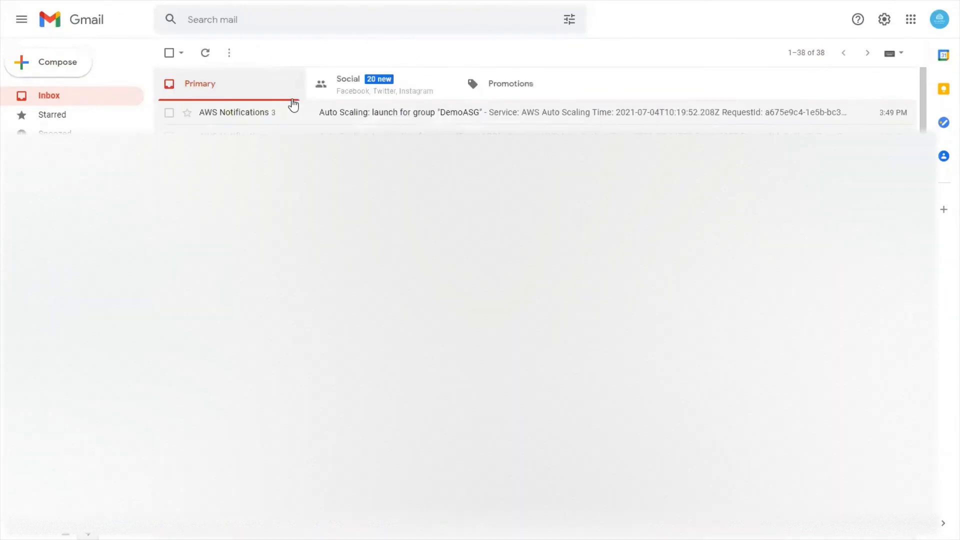
Switch to the EC2 console and review DemoASG's activity notifications and activity history.
key(alt+Tab)
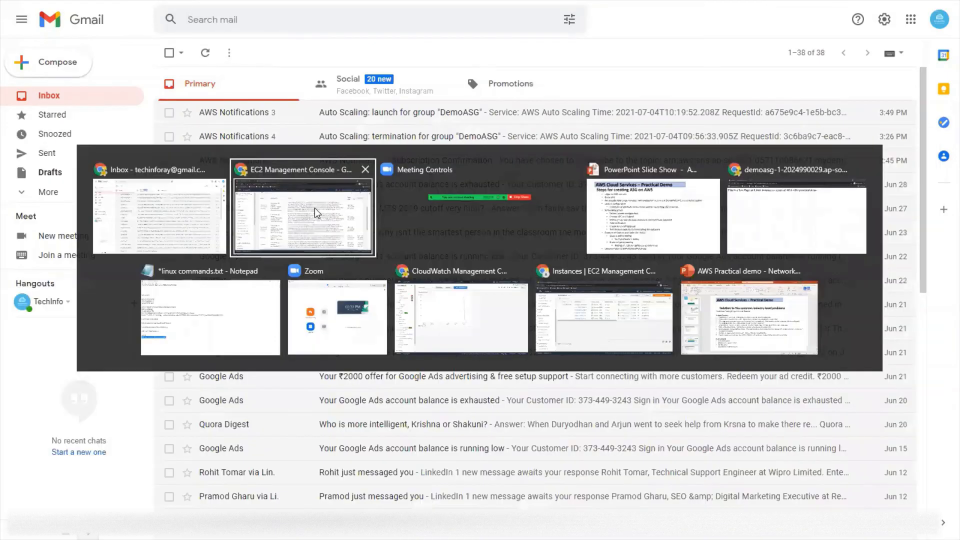
click(317, 212)
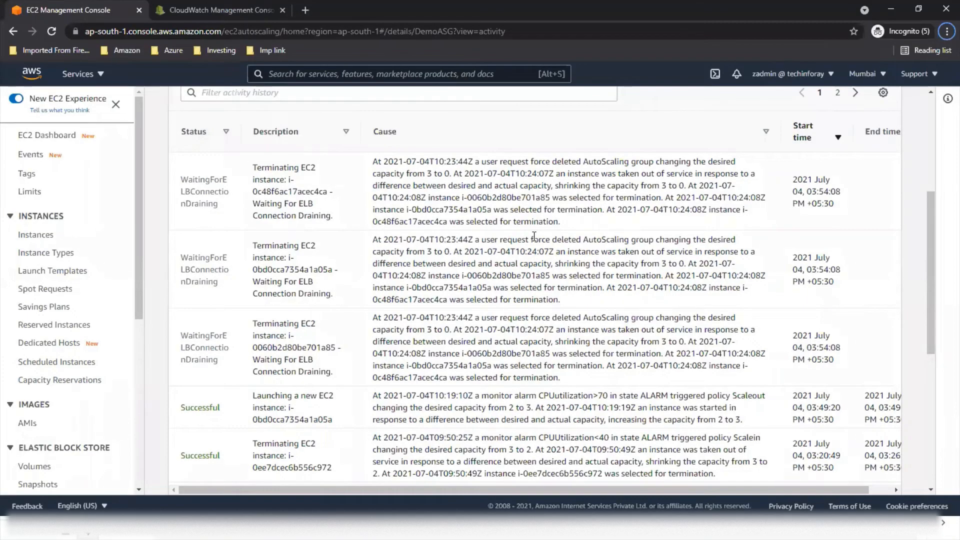
scroll(279, 280, up, 3)
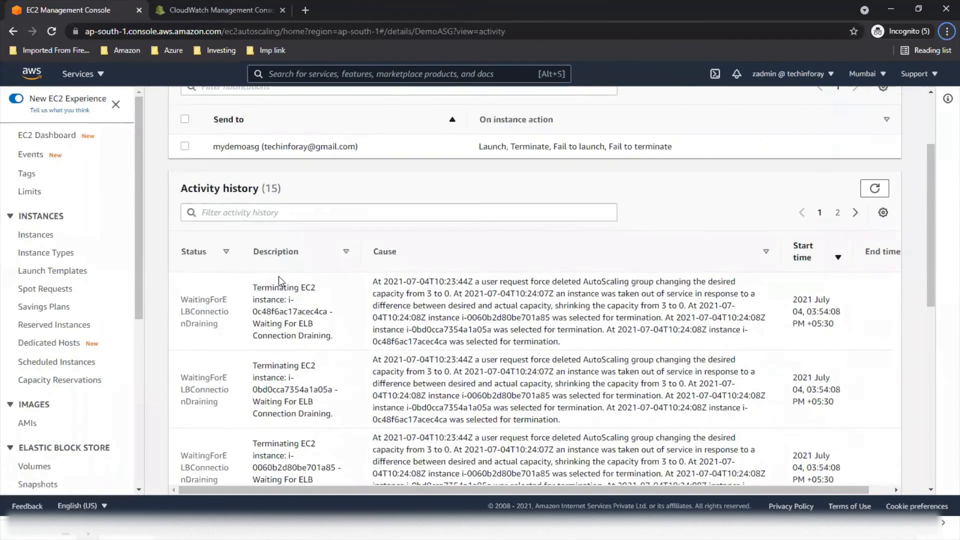
scroll(378, 271, up, 3)
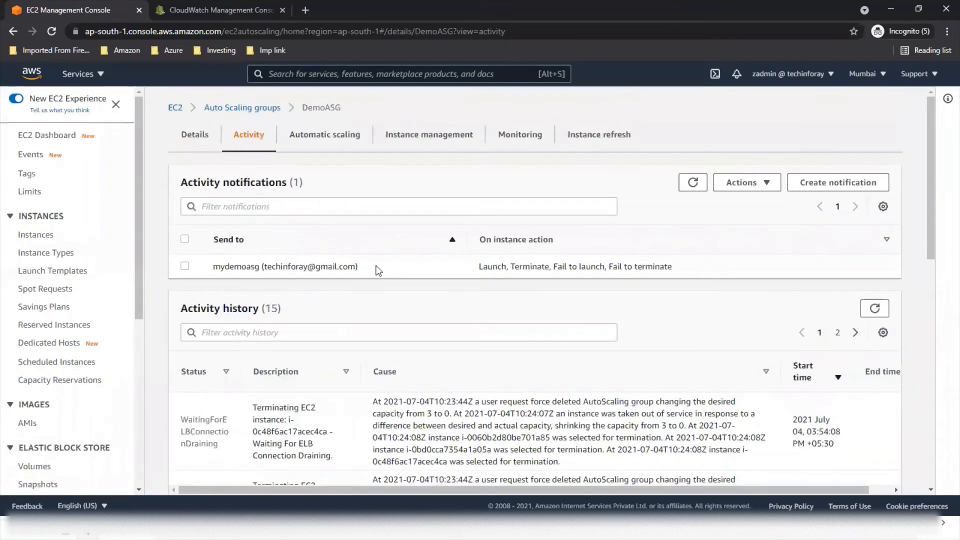
scroll(377, 270, down, 6)
Check the registered targets' health in the DemoASG-1 target group, and open and refresh the EC2 Instances list.
scroll(35, 370, down, 7)
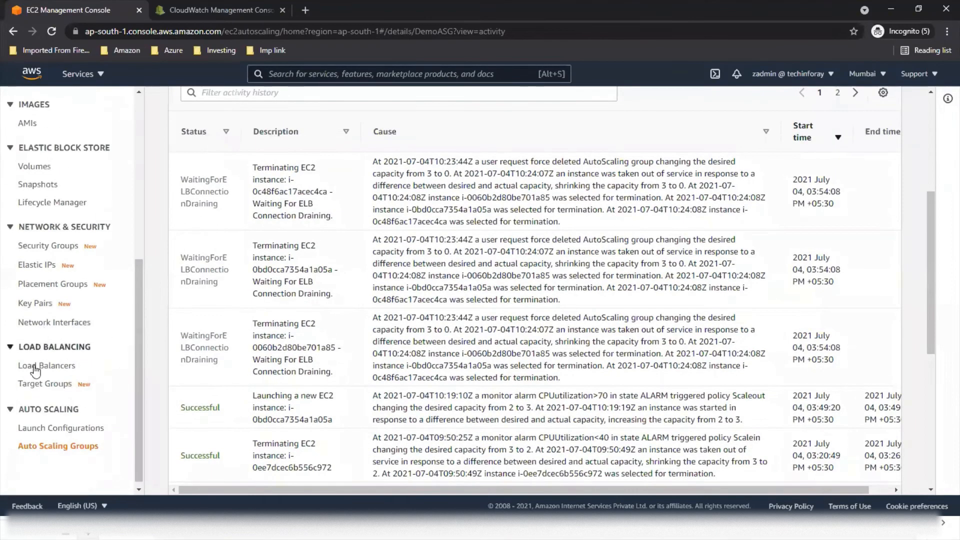
click(44, 385)
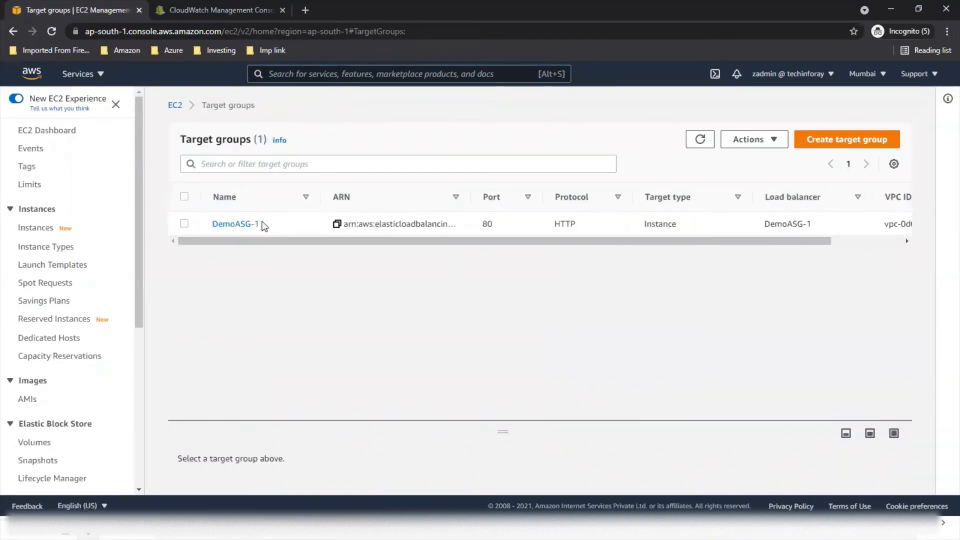
click(241, 224)
scroll(589, 300, down, 2)
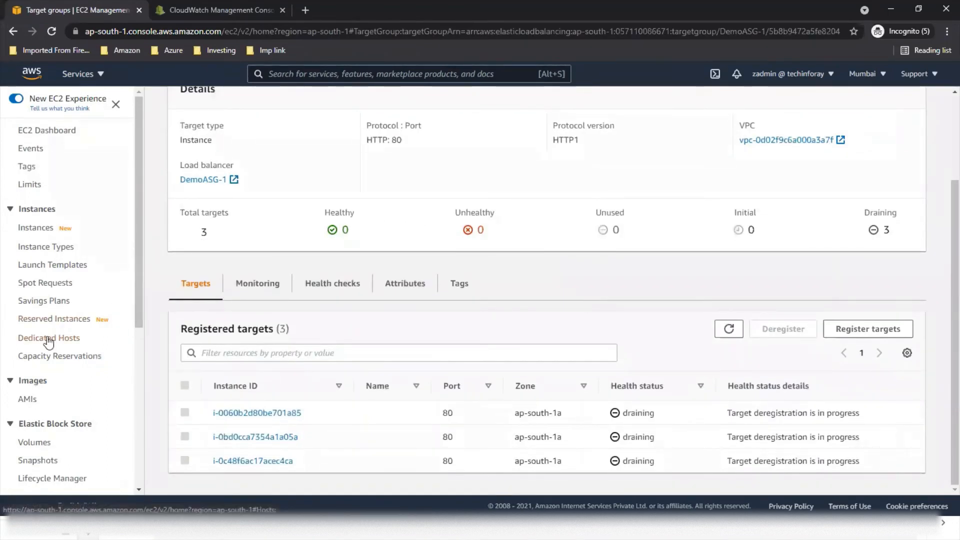
click(36, 227)
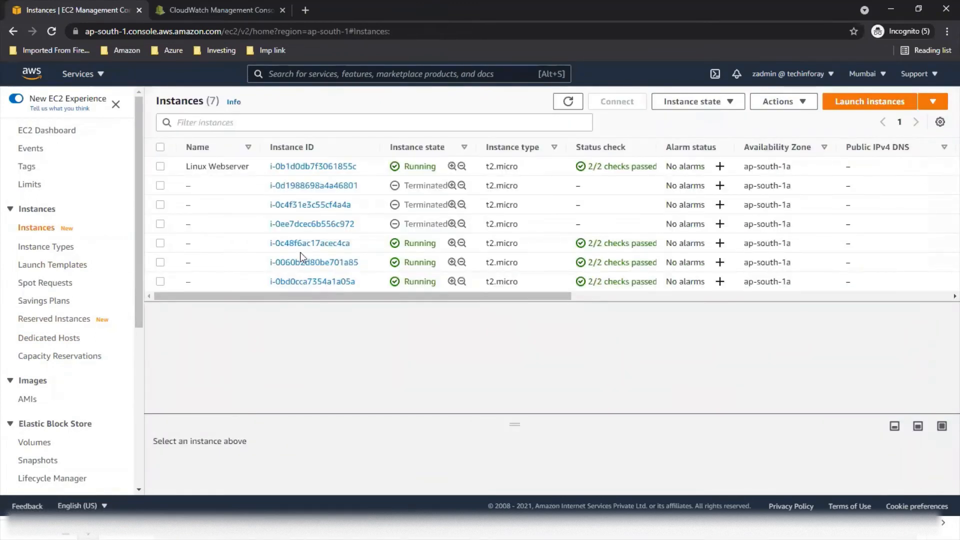
click(568, 104)
Open the Elastic IP addresses list and disassociate DemoElasticIP from its instance.
scroll(55, 371, down, 3)
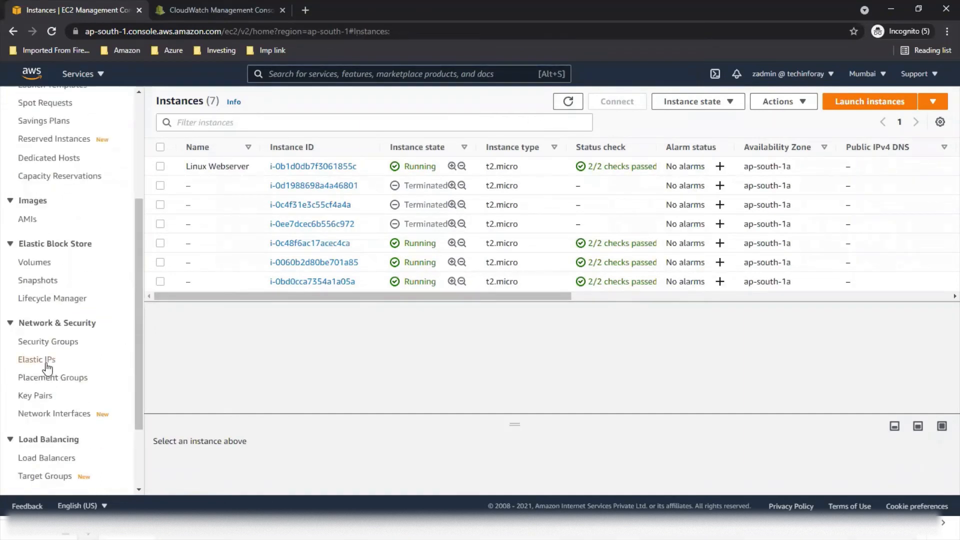
click(47, 364)
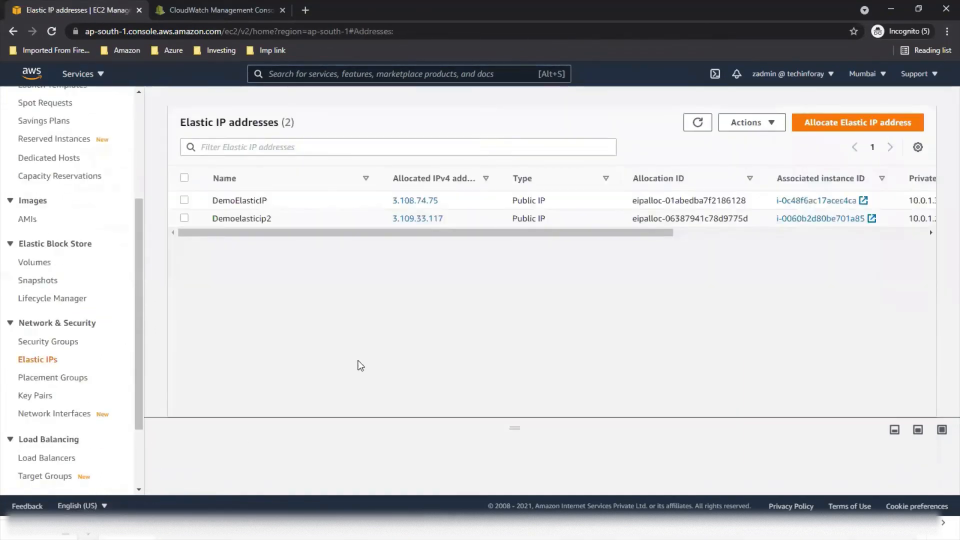
click(185, 201)
click(753, 123)
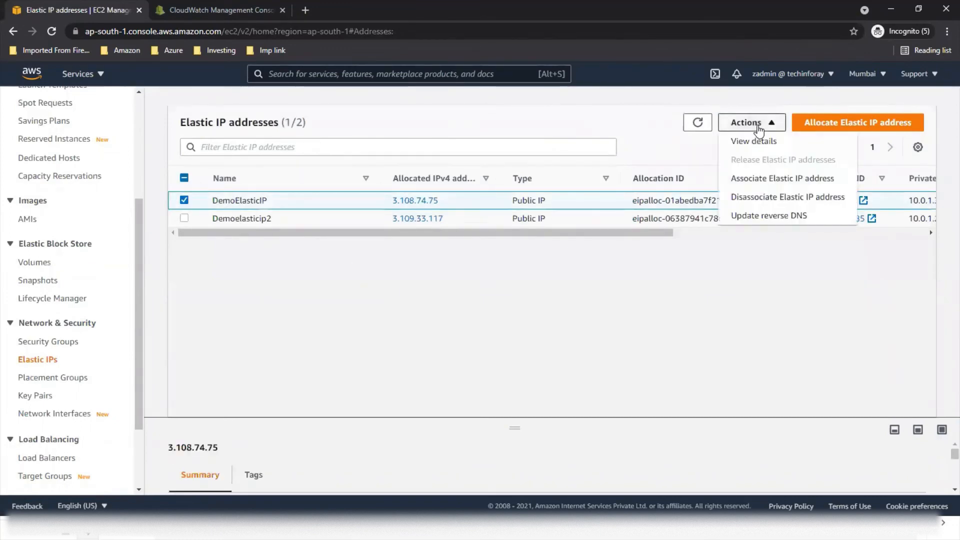
click(759, 197)
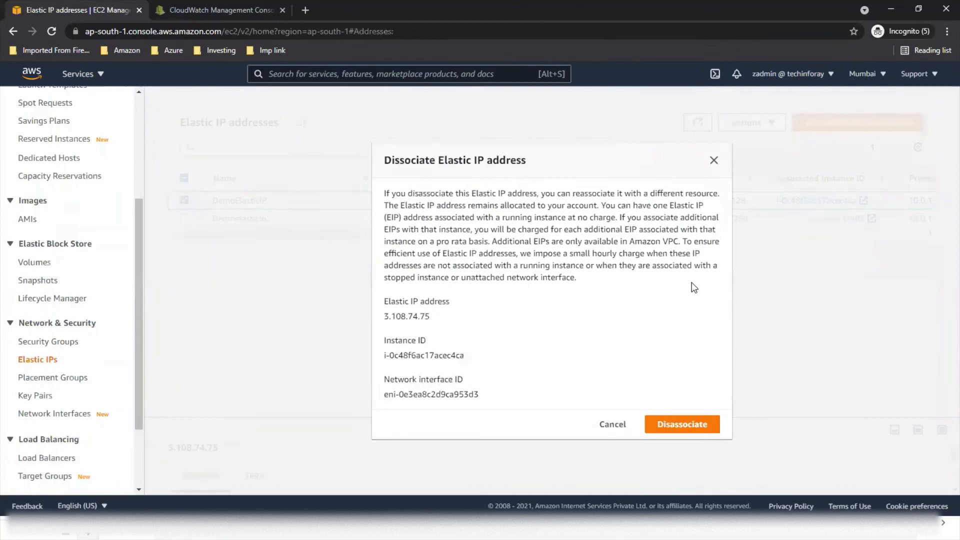
click(668, 424)
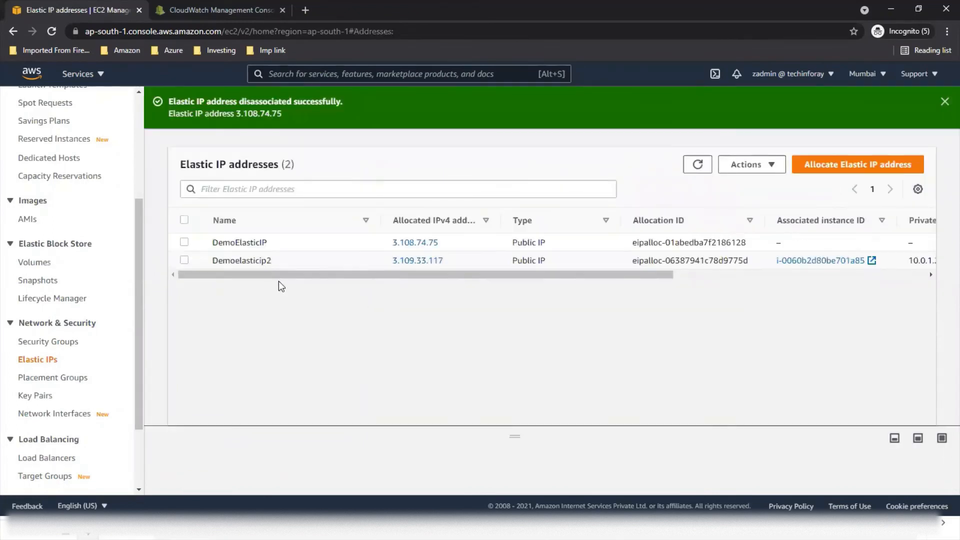
Disassociate the Demoelasticip2 Elastic IP address from its instance.
click(185, 261)
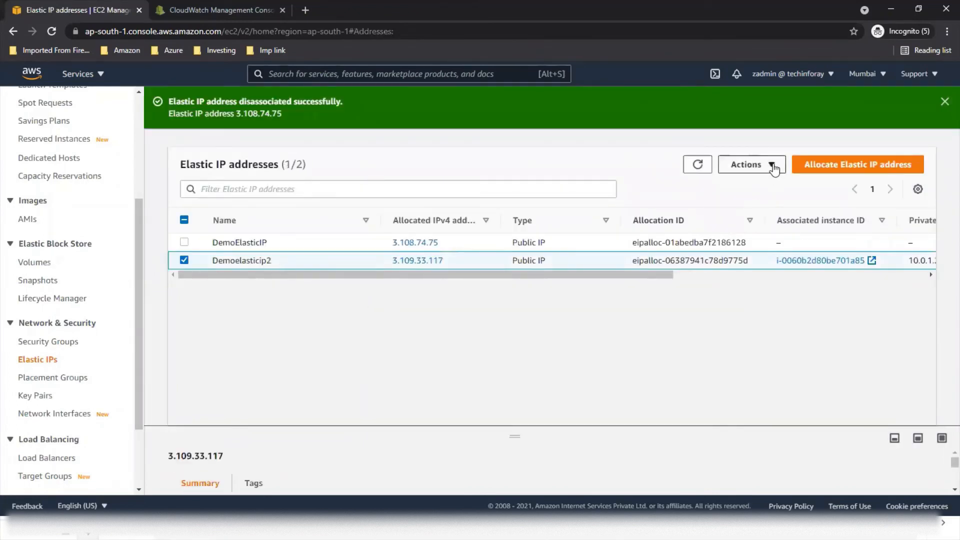
click(773, 167)
click(756, 241)
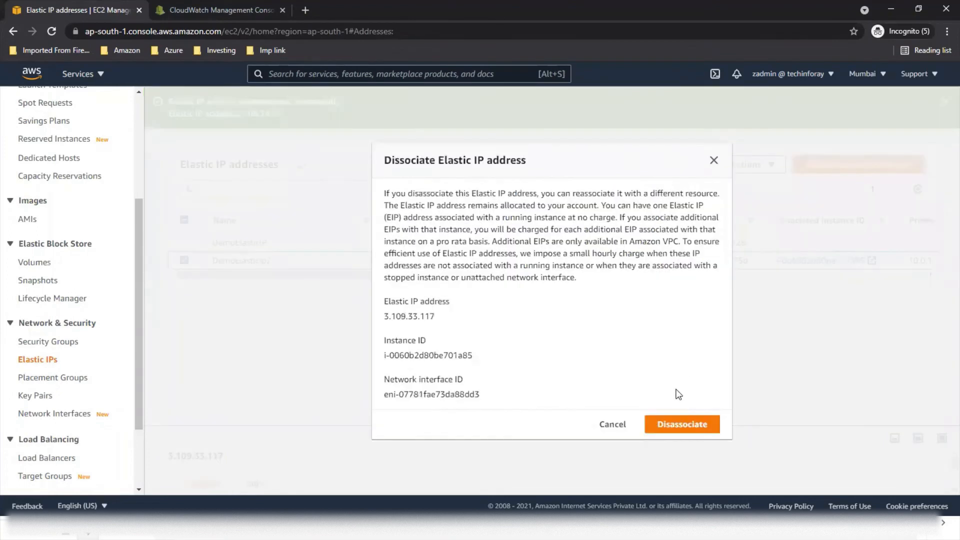
click(674, 425)
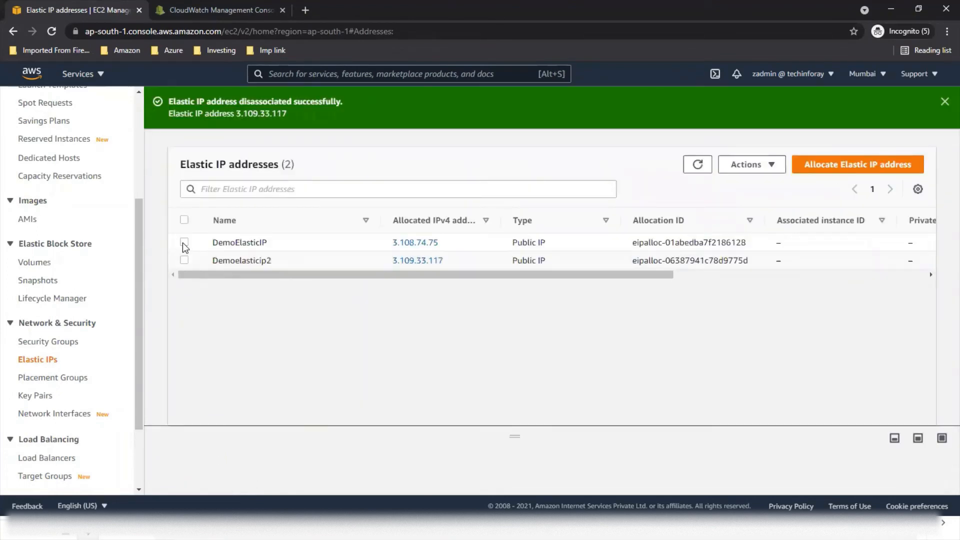
Release both Elastic IP addresses, DemoElasticIP and Demoelasticip2.
click(184, 242)
click(395, 258)
click(772, 167)
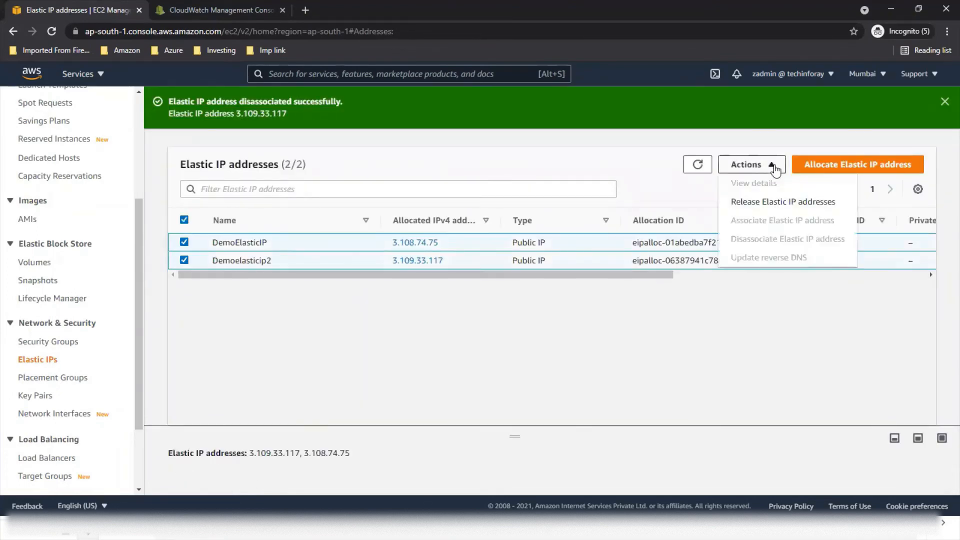
click(772, 200)
click(692, 357)
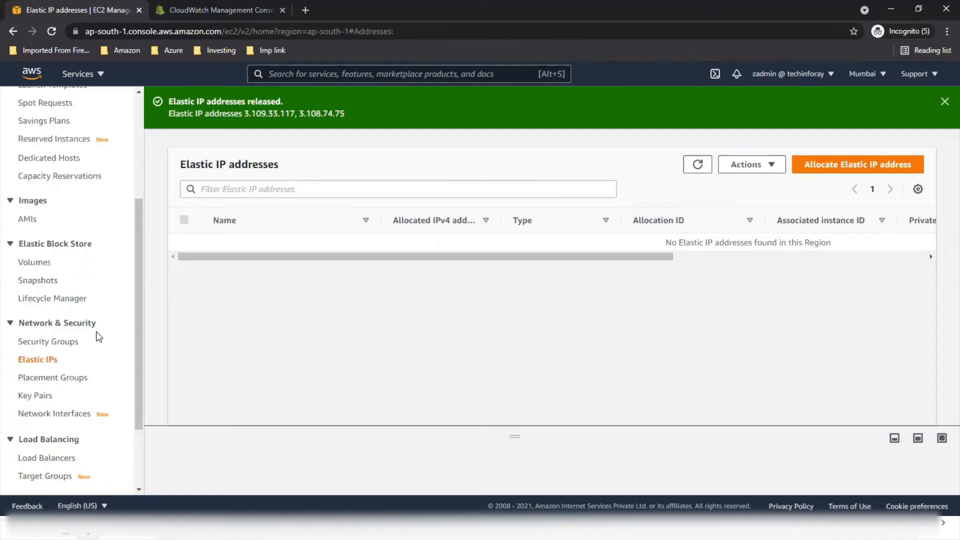
Go back to the EC2 Instances list and refresh it to check the instance states.
scroll(99, 337, up, 3)
click(42, 229)
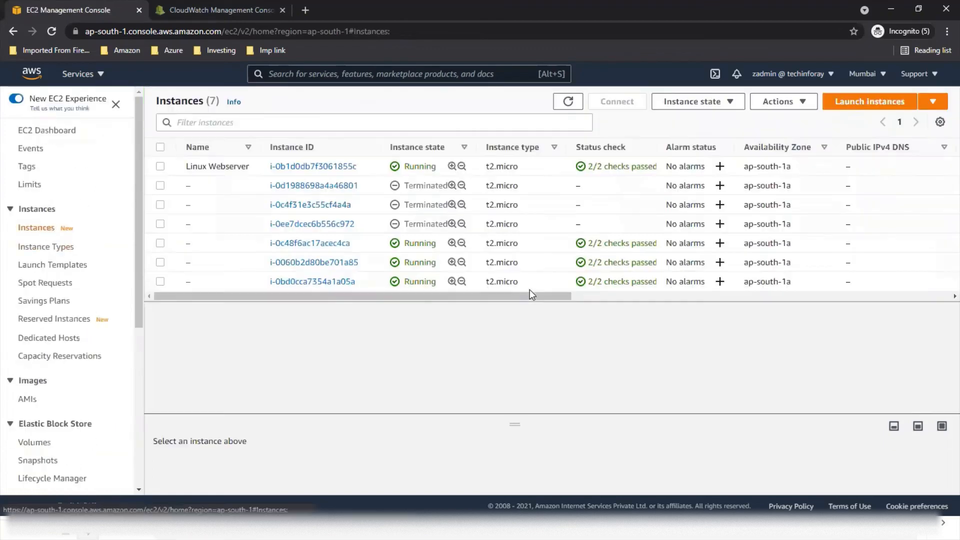
click(570, 103)
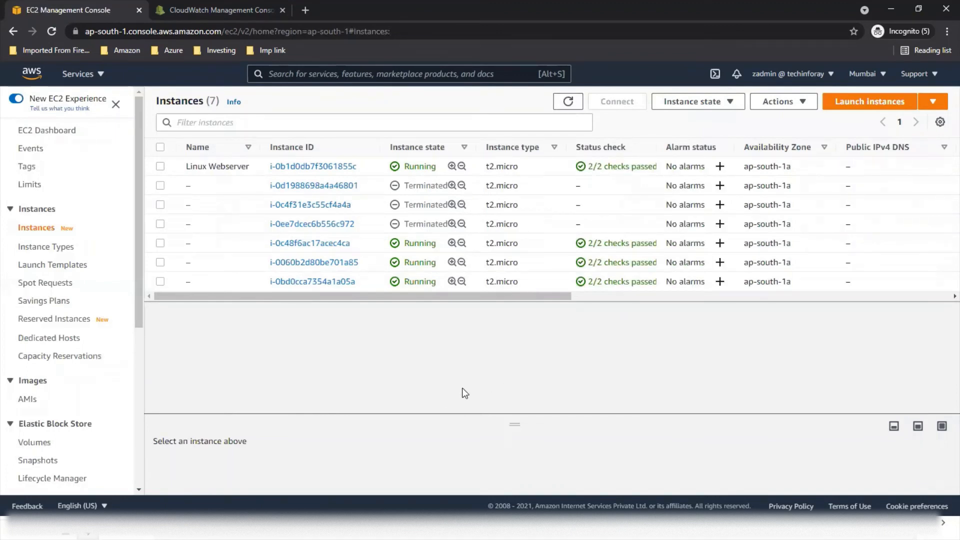
Refresh the MydemoASG dashboard in CloudWatch, check its host and CPU graphs, and return to the EC2 console.
click(239, 7)
click(920, 116)
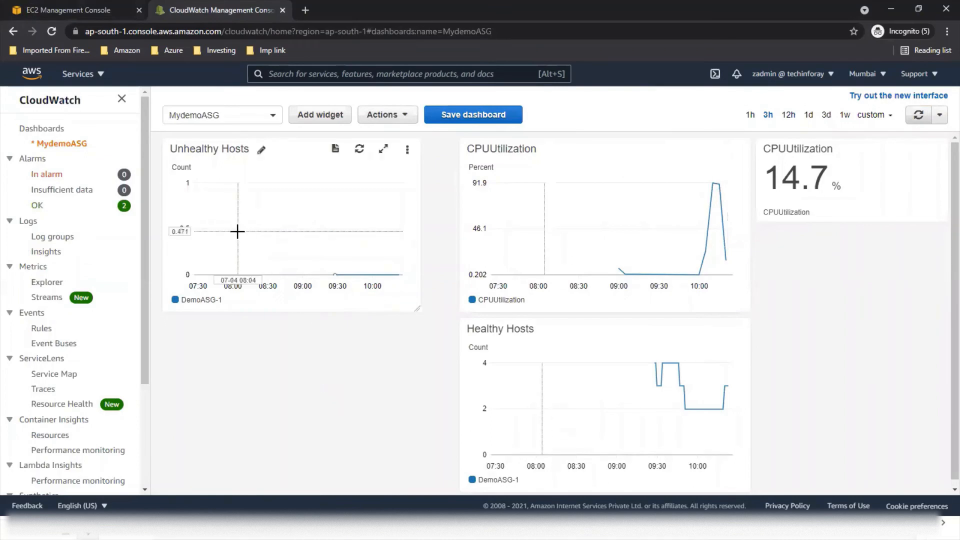
click(105, 9)
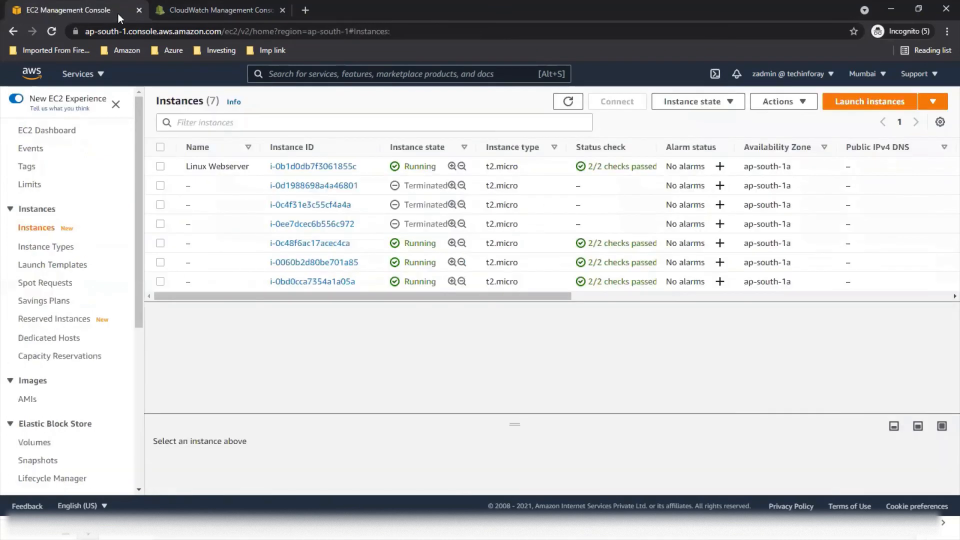
Switch to the browser window with the load balancer's test page and reload its address.
key(alt+Tab)
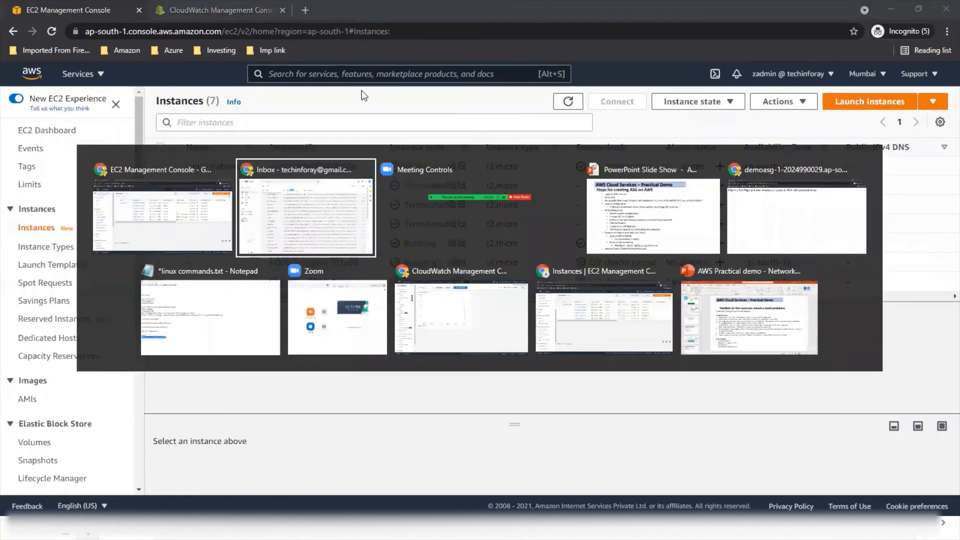
click(734, 218)
click(592, 29)
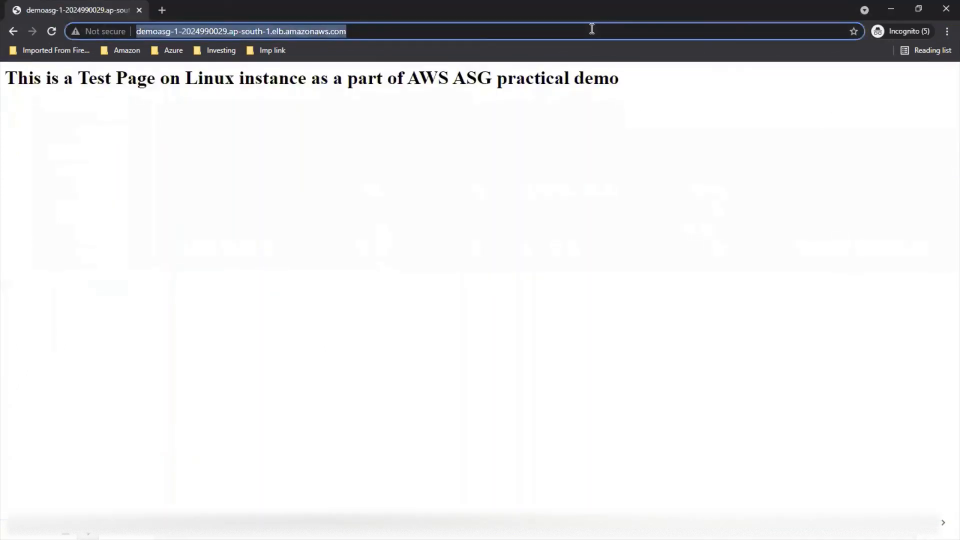
key(Return)
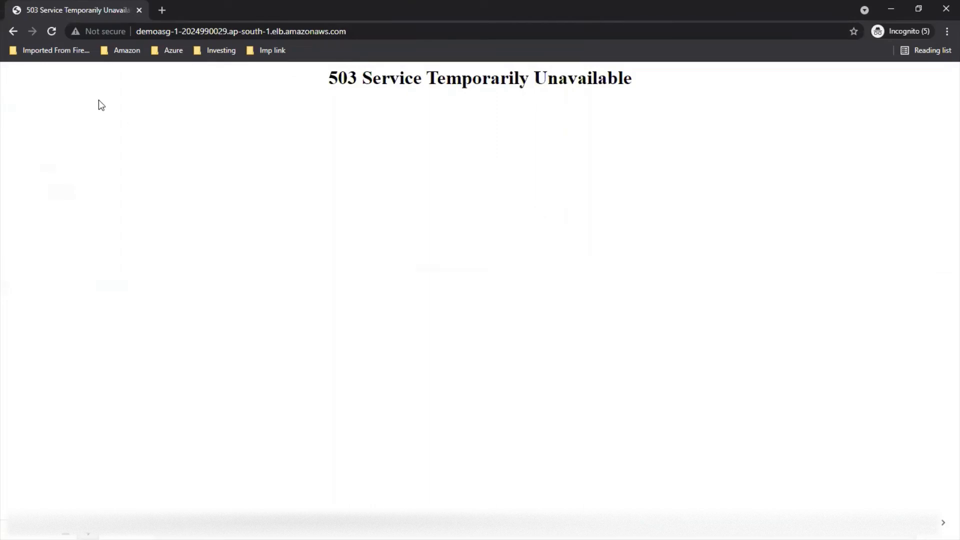
Return to the EC2 console window and refresh the Instances list again.
key(alt+Tab)
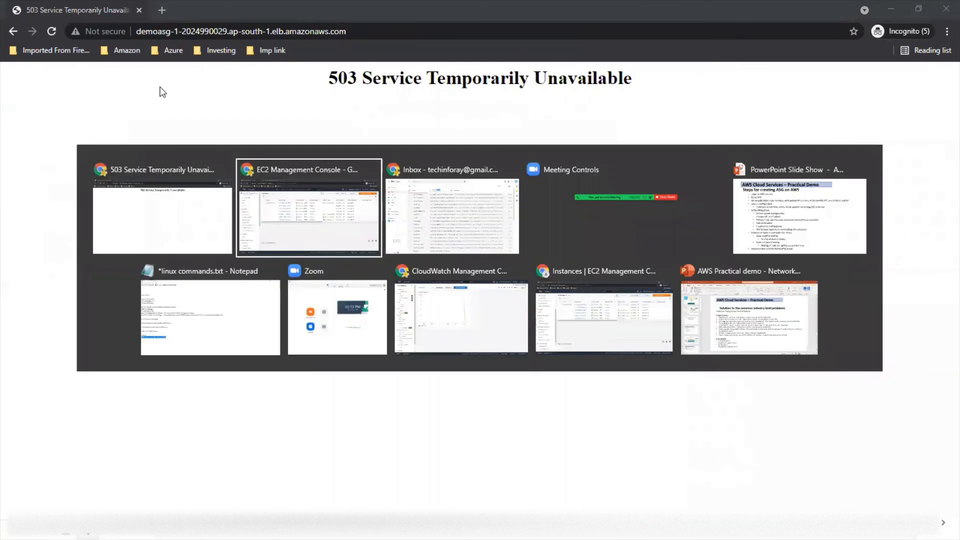
click(318, 222)
click(568, 102)
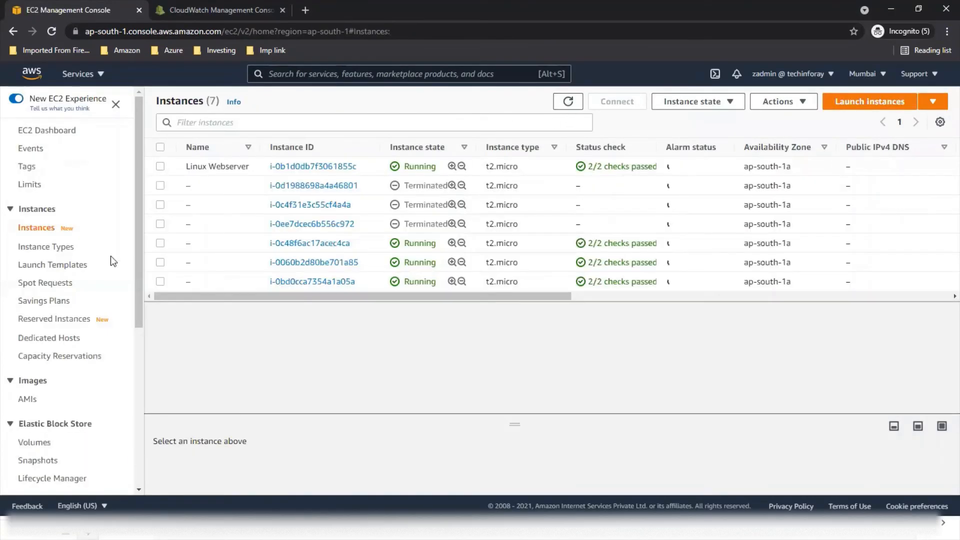
Open the DemoASG Auto Scaling group and check the termination entries in its activity history.
scroll(78, 301, down, 5)
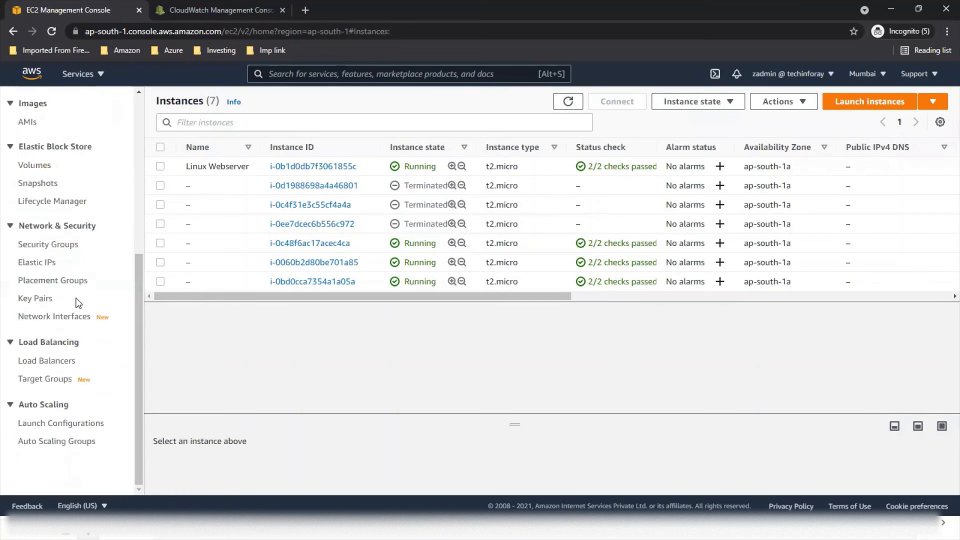
click(47, 445)
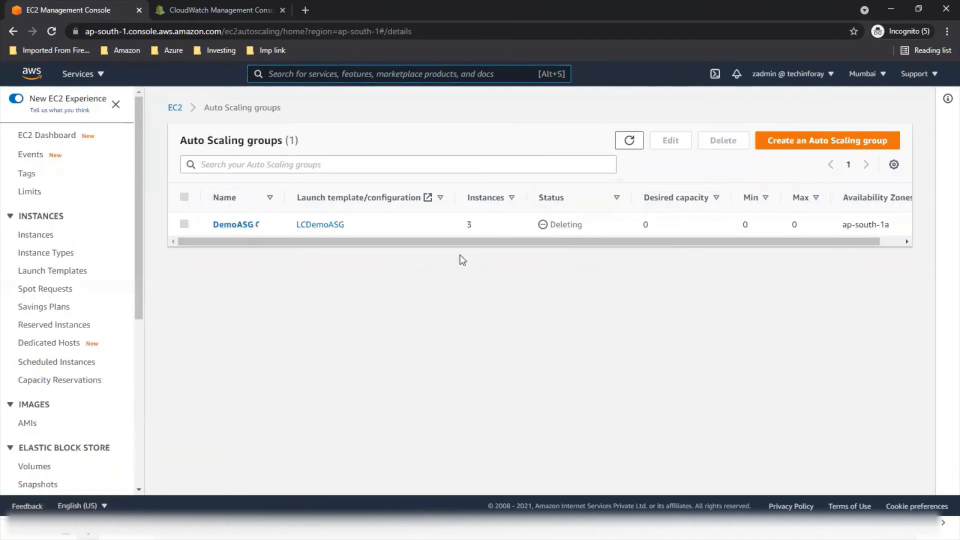
click(228, 225)
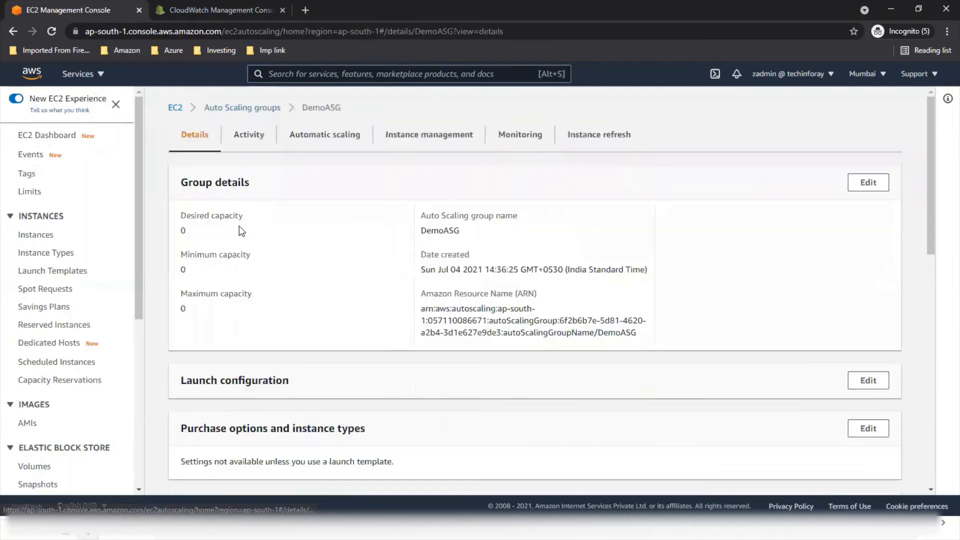
click(247, 143)
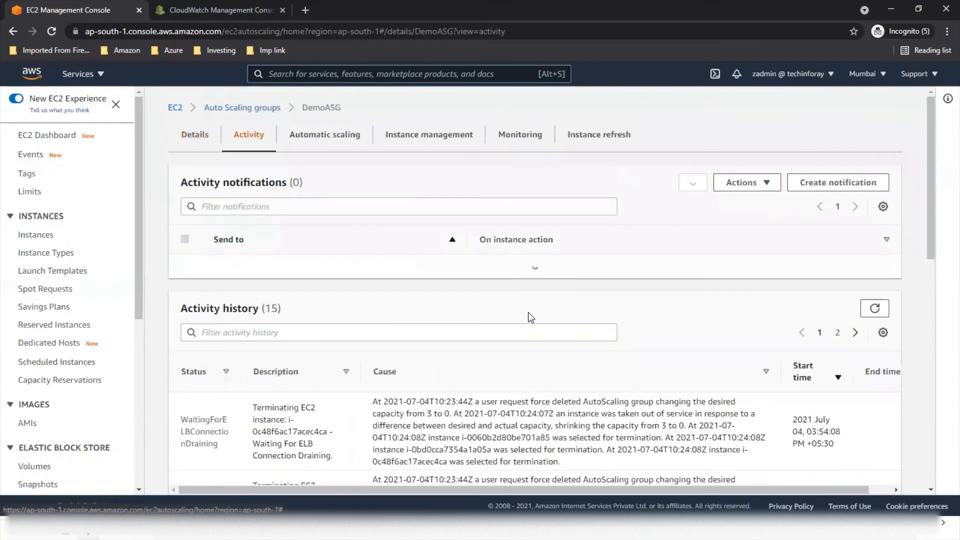
scroll(531, 323, down, 5)
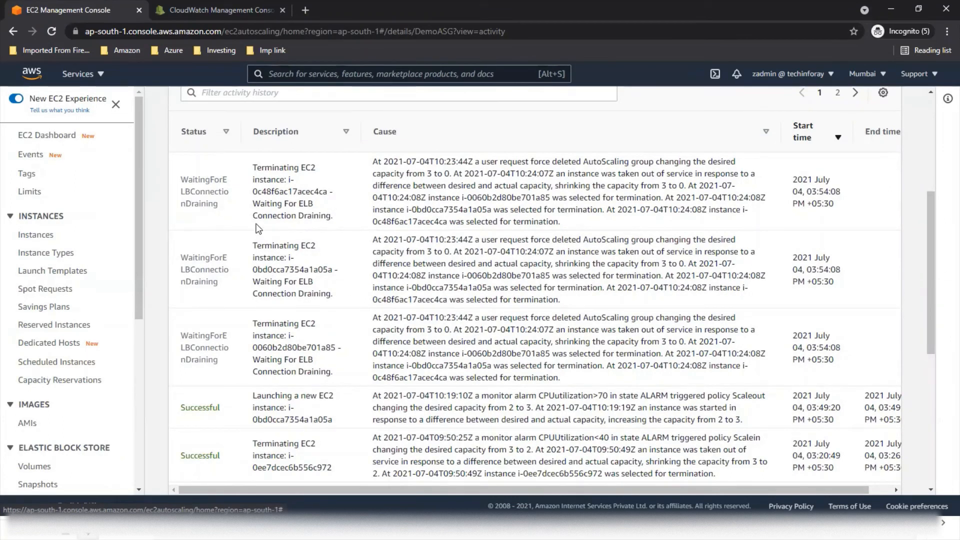
scroll(50, 390, down, 6)
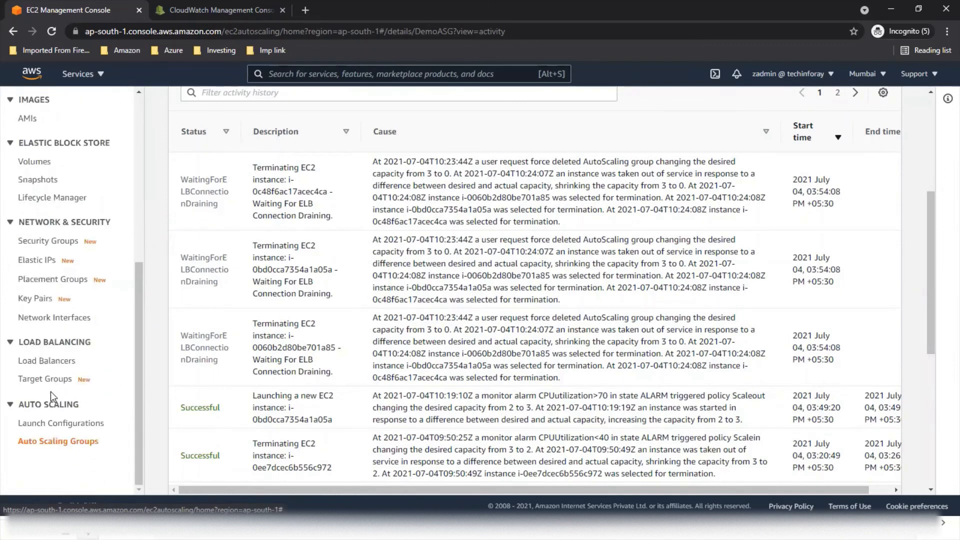
Check the target health counts of the DemoASG-1 target group, and return to the EC2 Instances list to check the instance states.
click(48, 381)
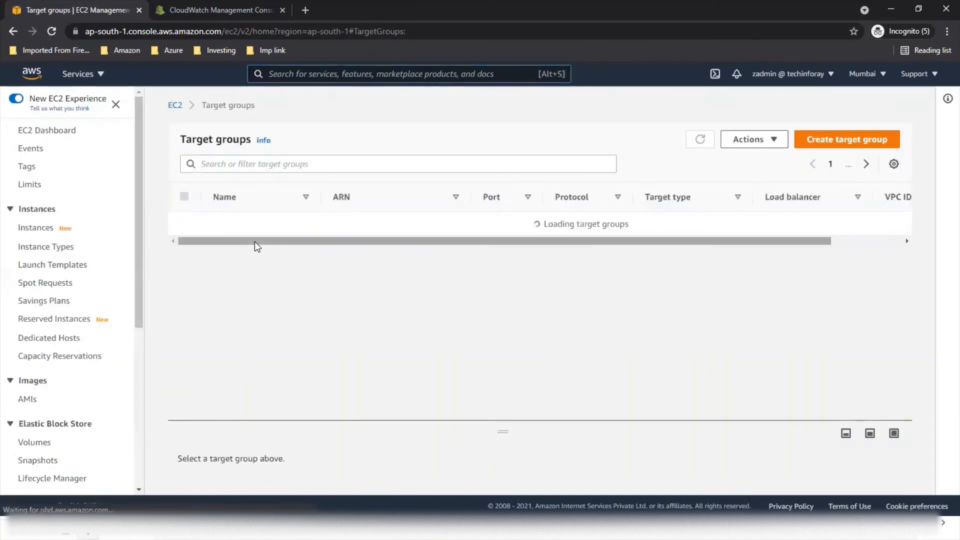
click(253, 226)
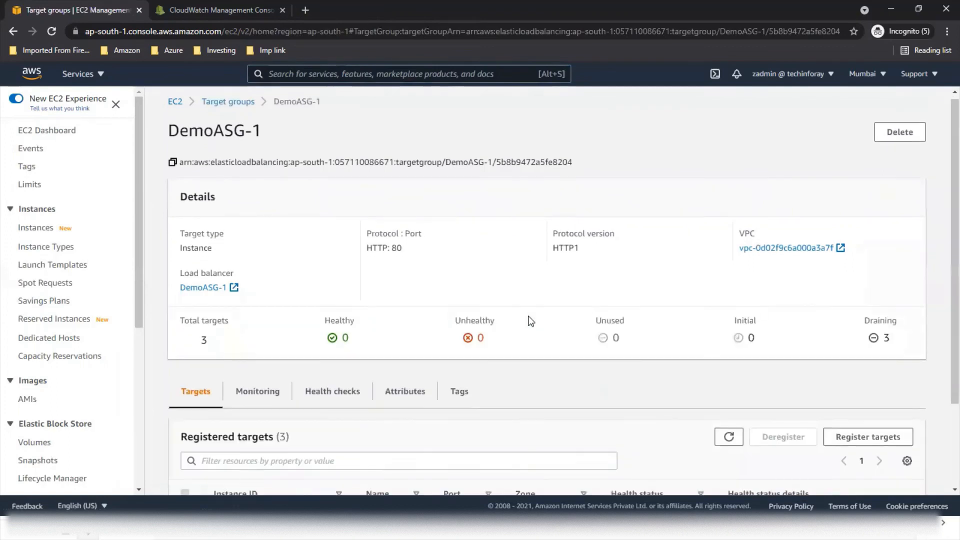
scroll(528, 316, down, 2)
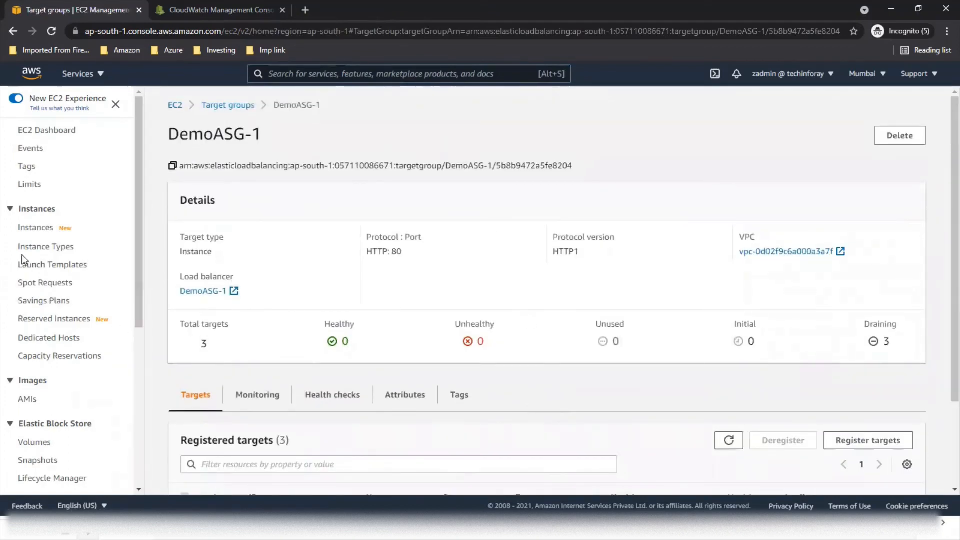
click(25, 229)
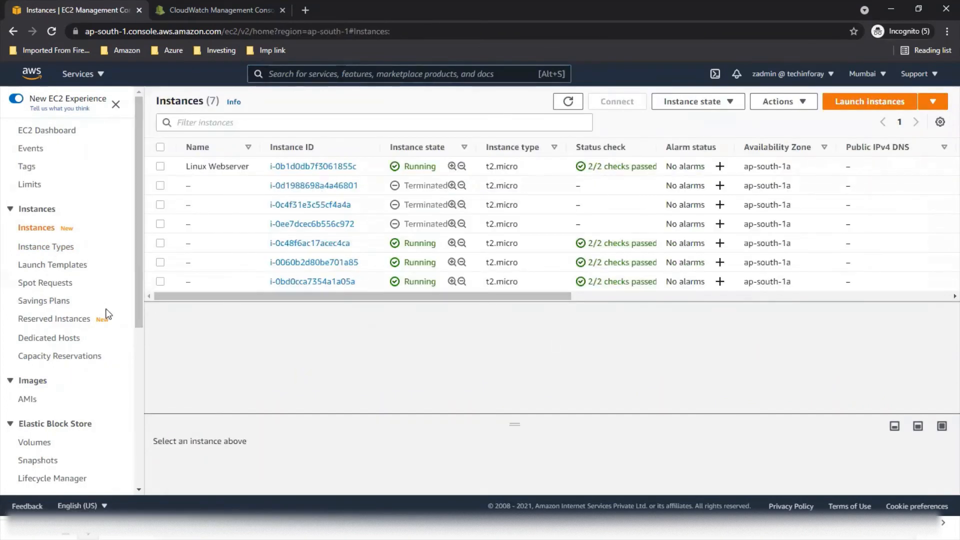
Open the DemoASG Auto Scaling group and review the termination entries in its activity history.
scroll(49, 326, down, 5)
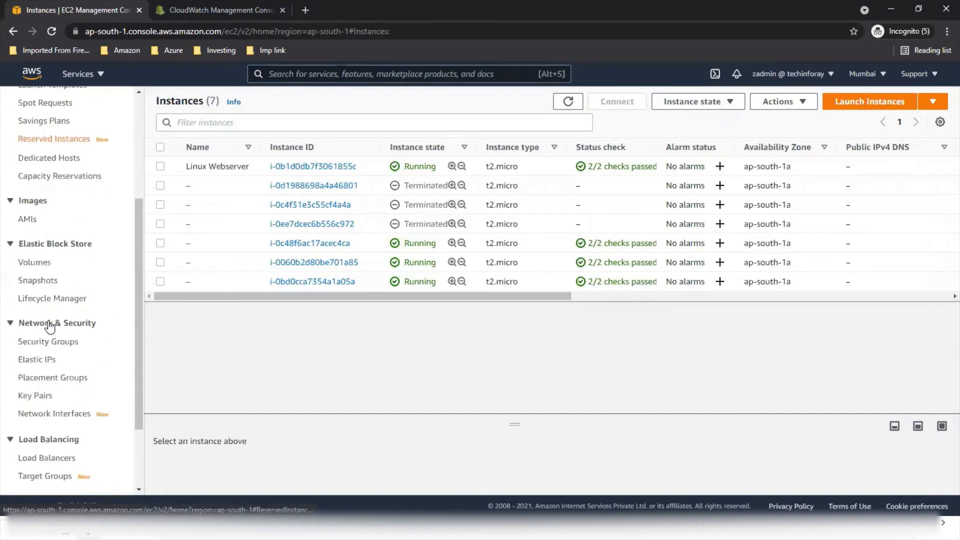
scroll(44, 443, down, 2)
click(47, 444)
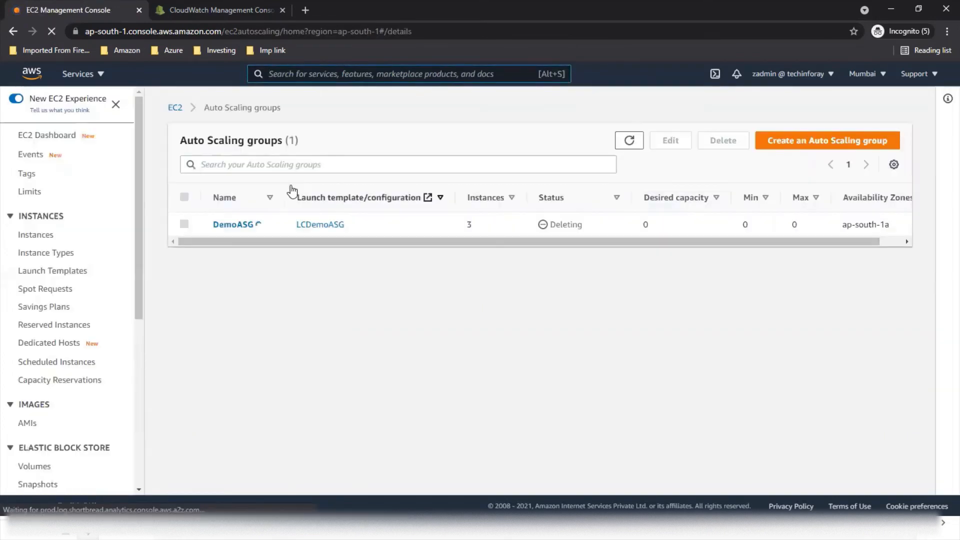
click(229, 226)
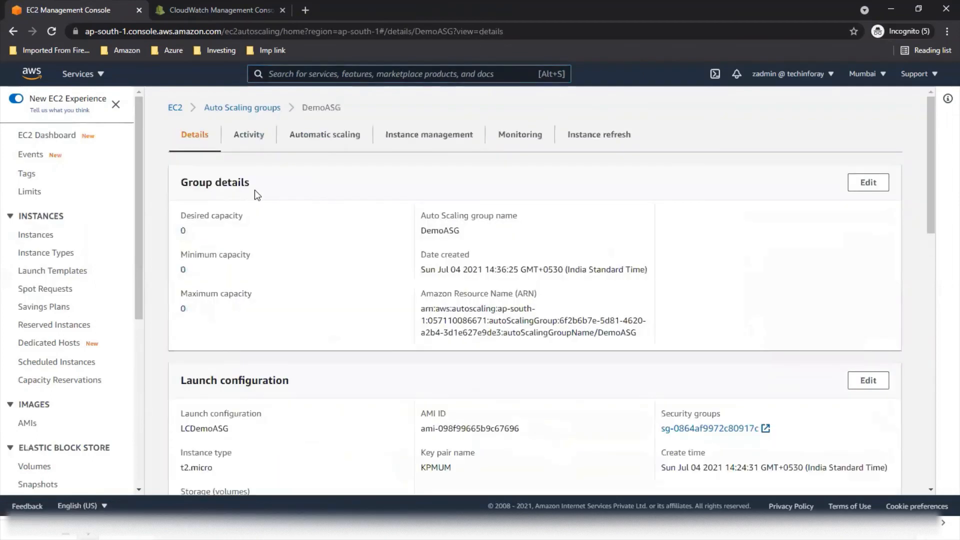
click(253, 145)
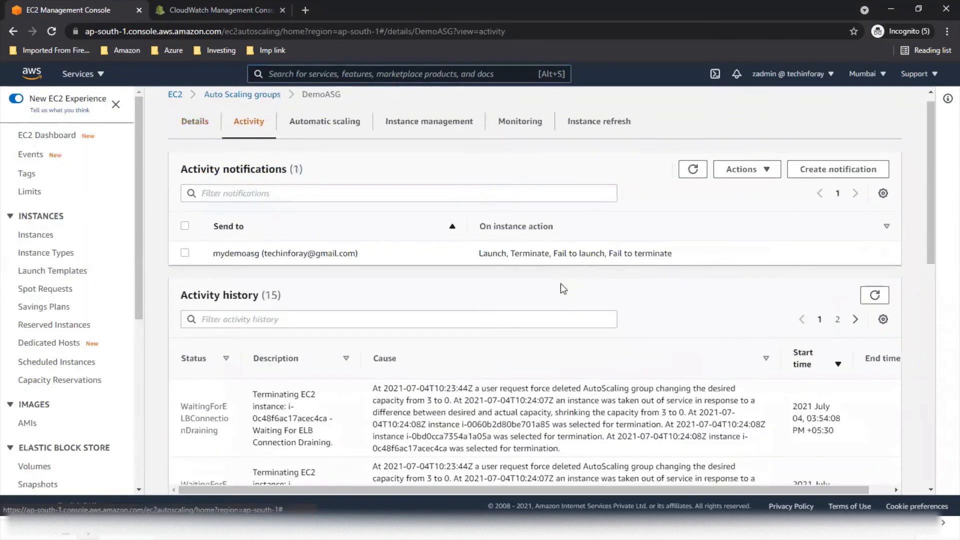
scroll(560, 283, down, 5)
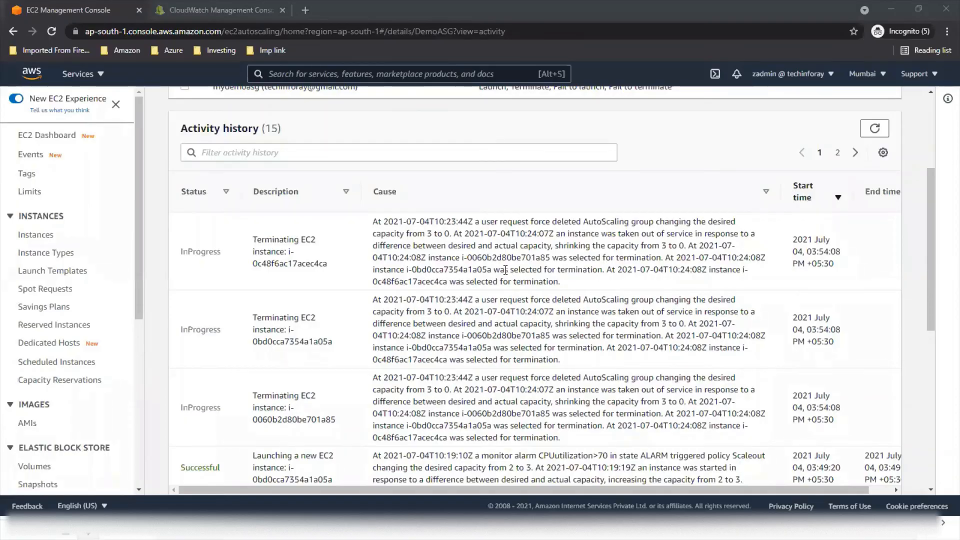
Open the DemoASG-1 target group again and check its draining count and registered targets.
scroll(50, 385, down, 6)
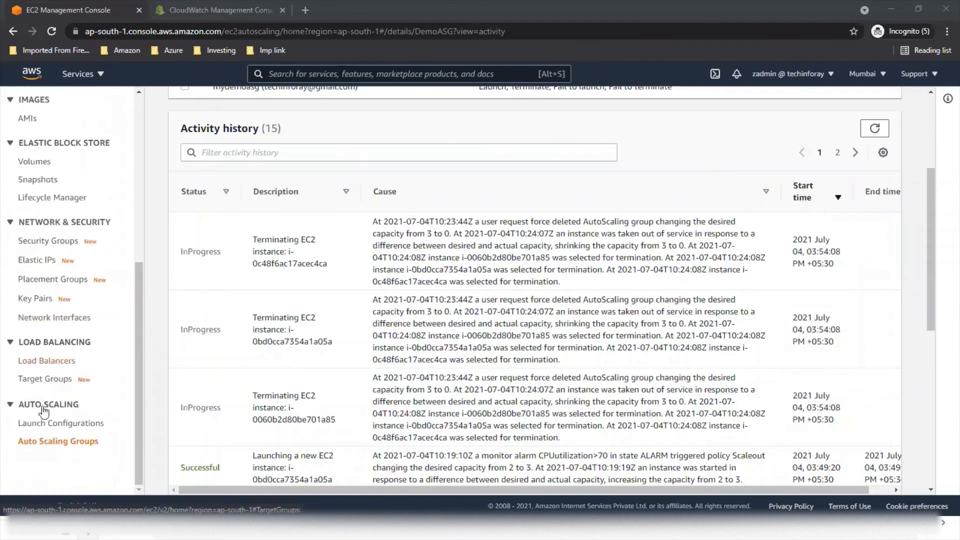
click(45, 378)
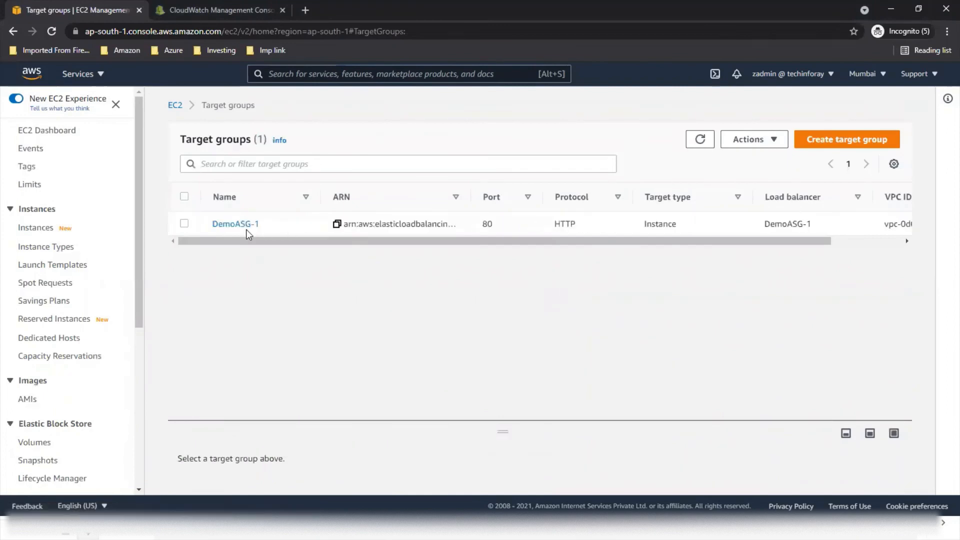
click(226, 223)
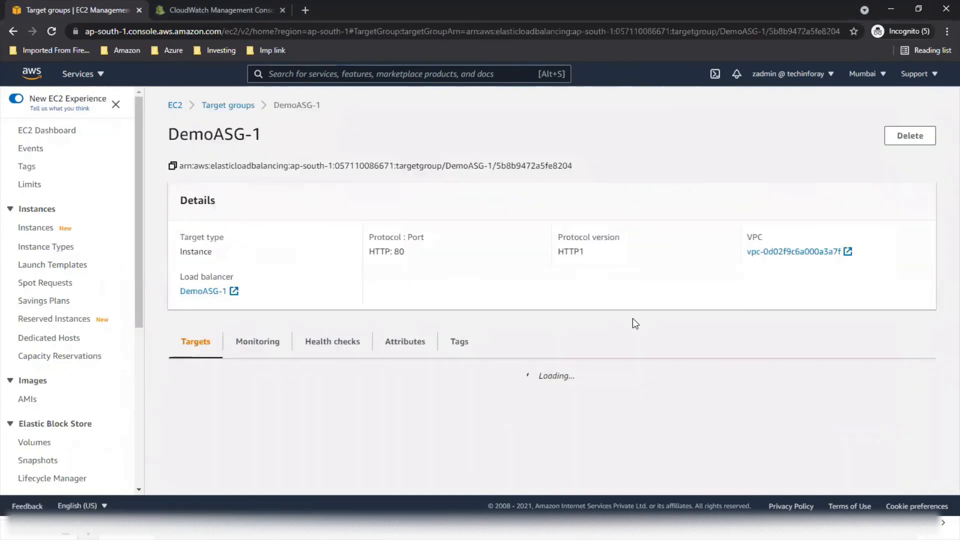
scroll(632, 318, down, 2)
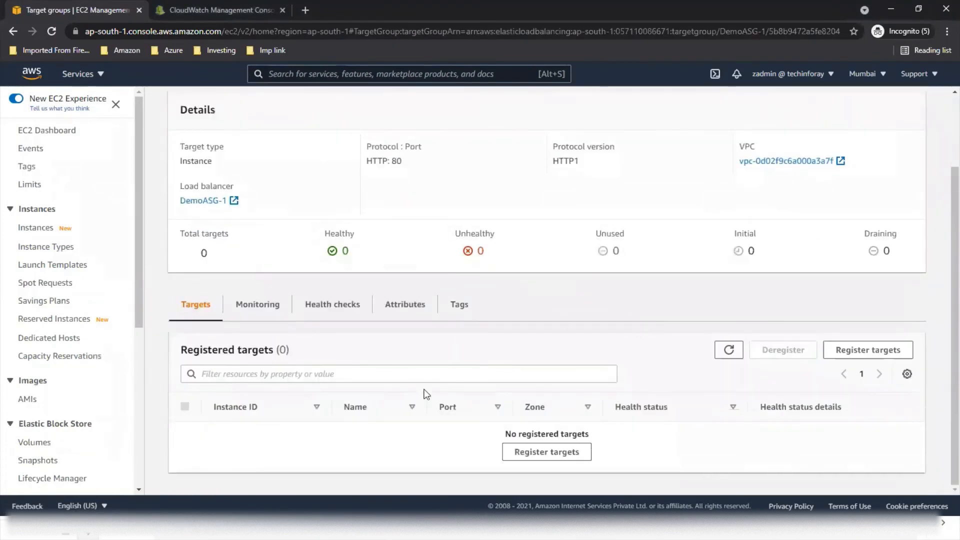
scroll(65, 430, down, 1)
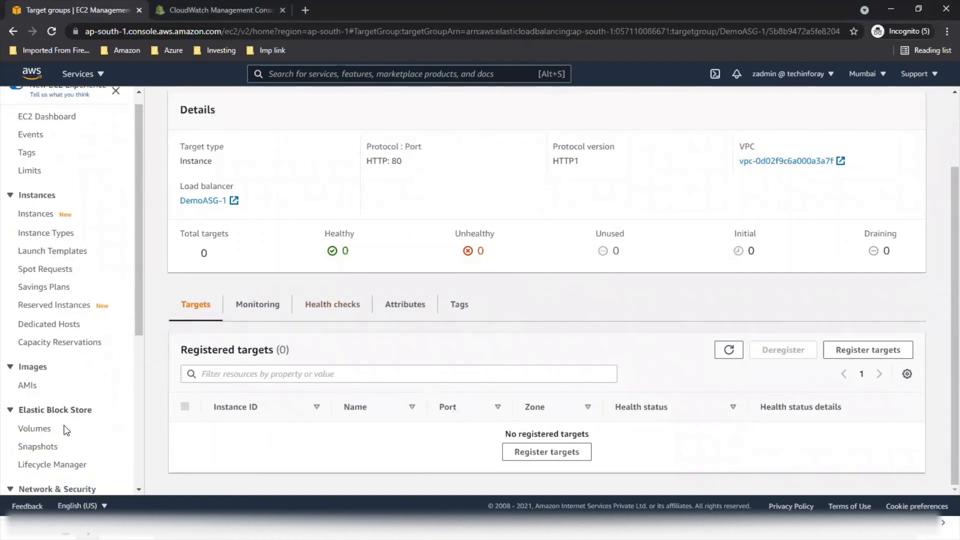
Recheck the termination statuses in DemoASG's activity history and the instance states in the EC2 Instances list.
scroll(65, 430, down, 5)
click(58, 441)
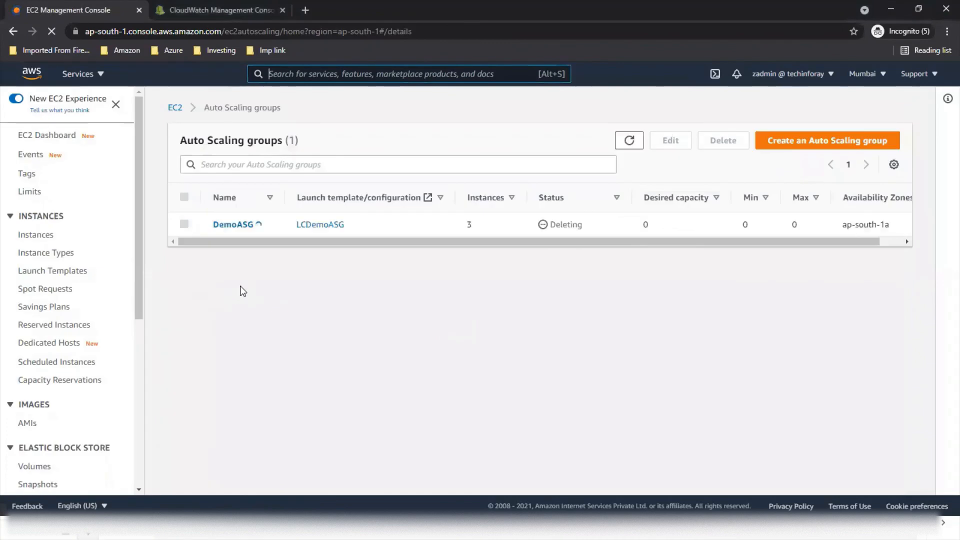
click(235, 225)
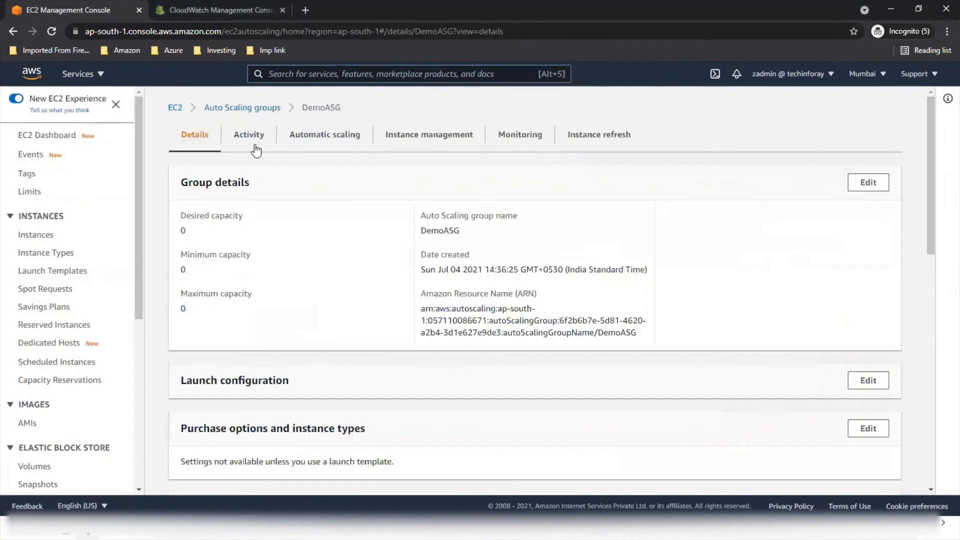
click(256, 149)
scroll(325, 300, down, 5)
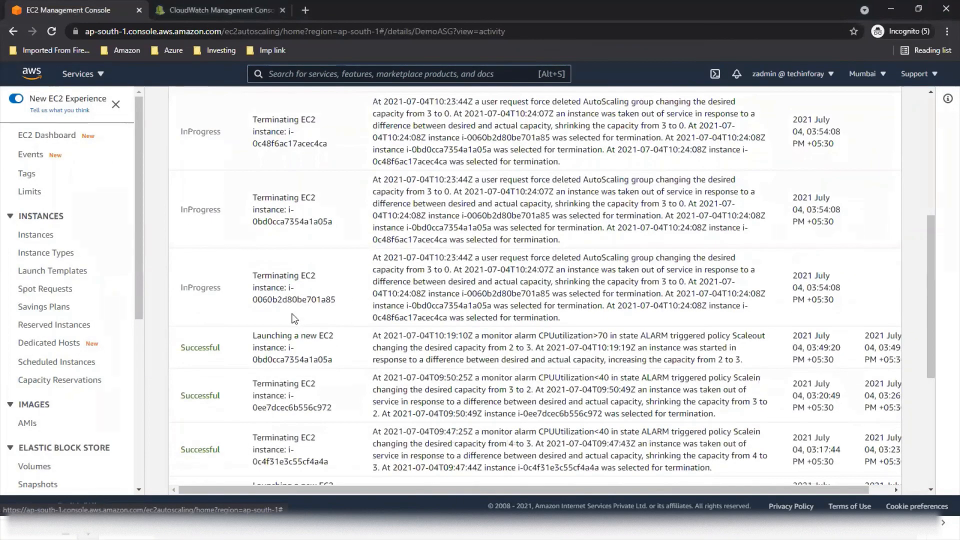
scroll(294, 319, up, 10)
click(43, 235)
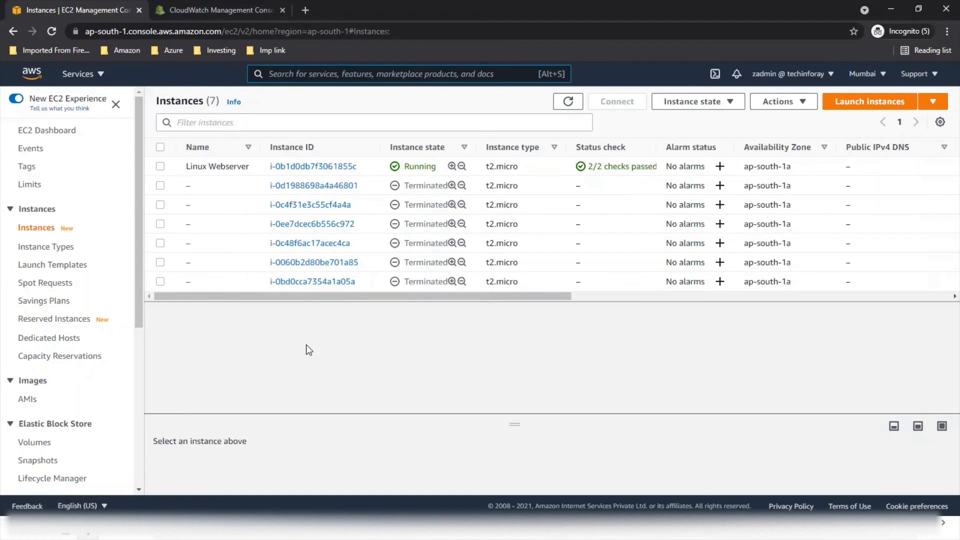
key(alt+Tab)
click(790, 246)
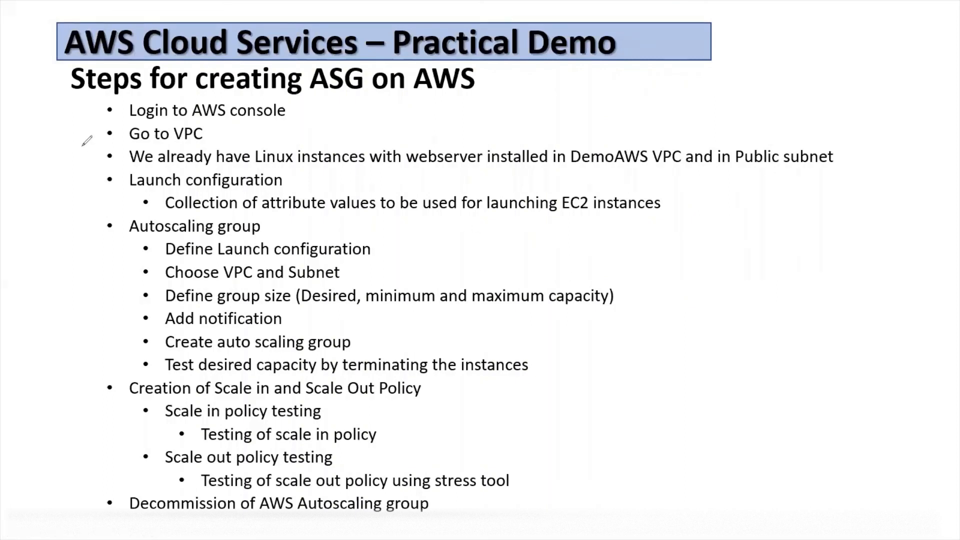
drag(73, 142, 180, 132)
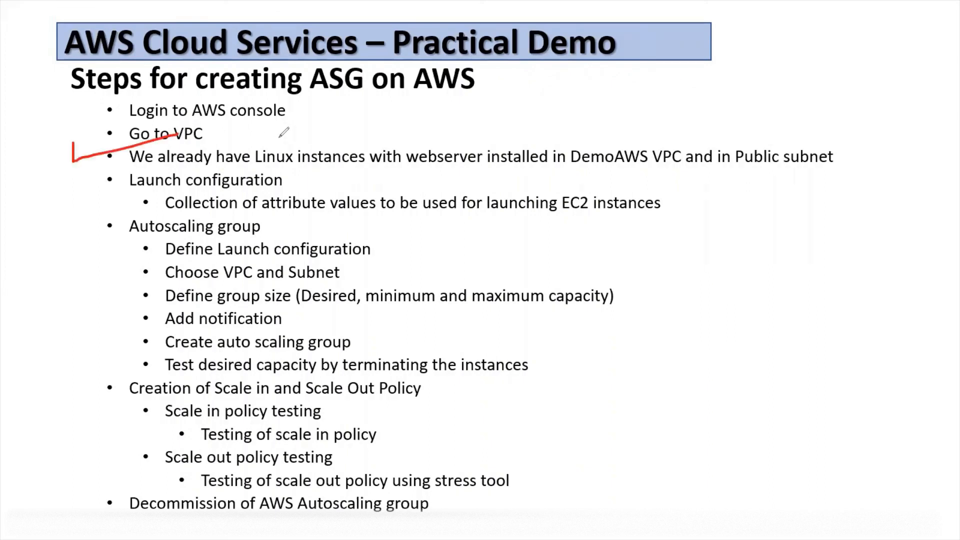
drag(50, 176, 140, 170)
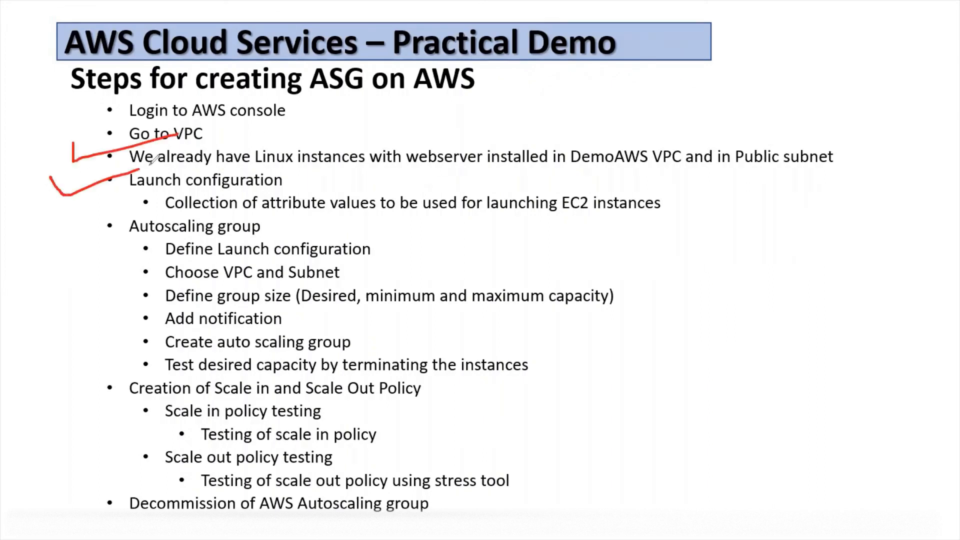
drag(61, 234, 154, 190)
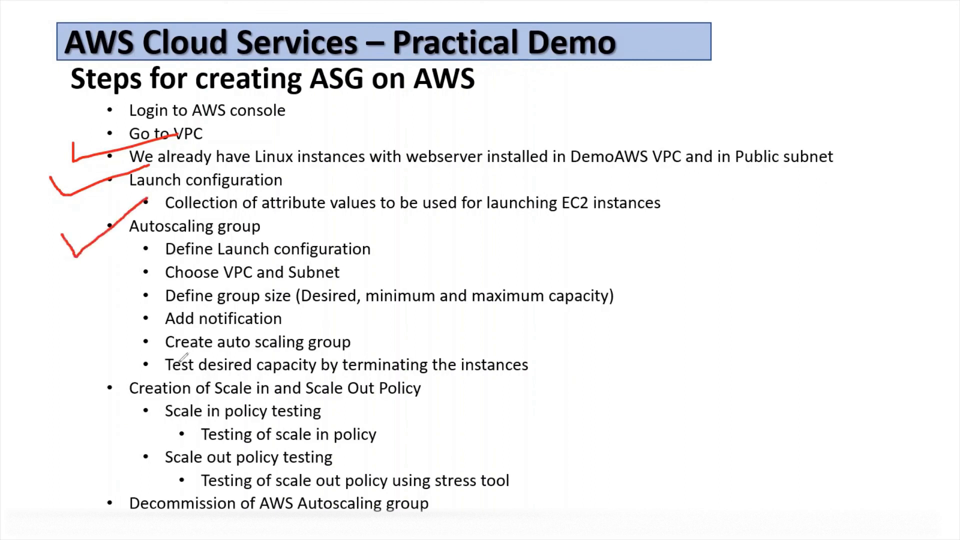
drag(158, 369, 300, 380)
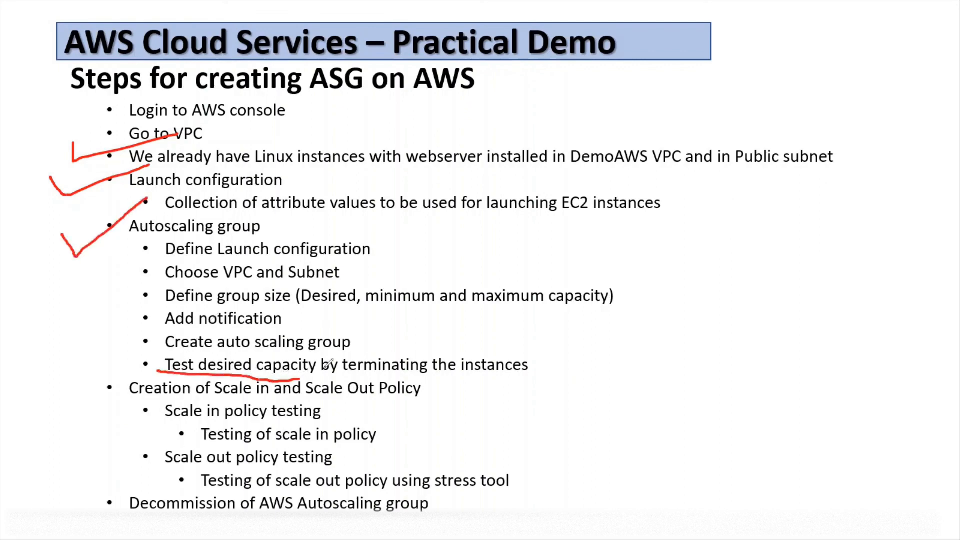